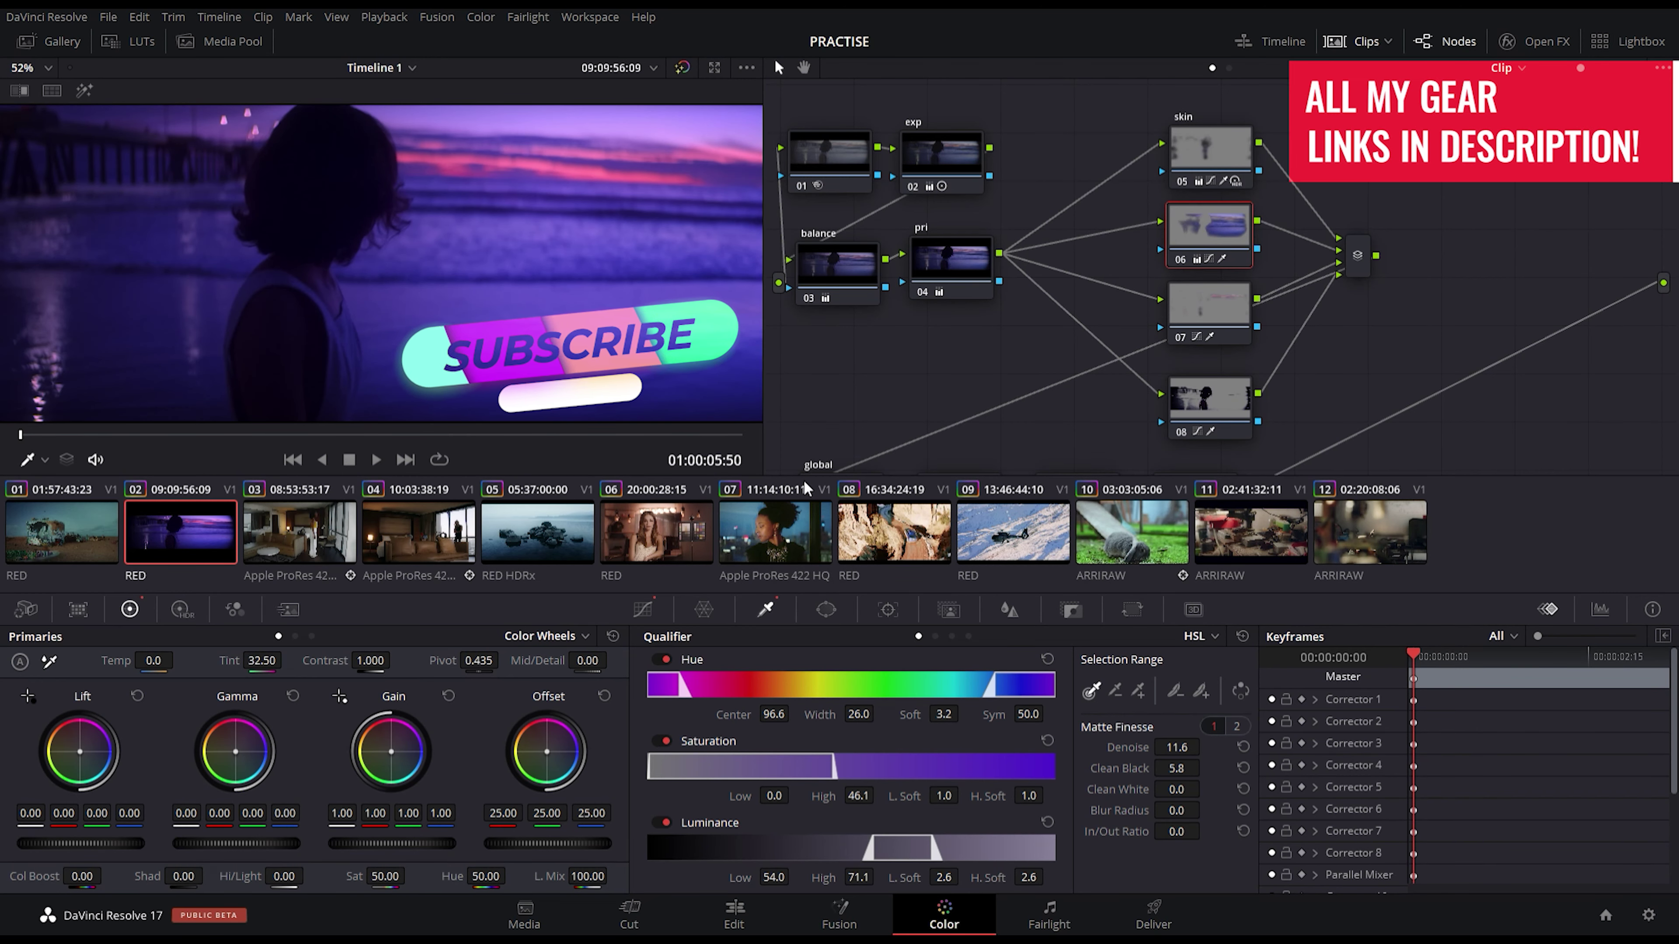
# Step: Scroll the node editor until the global chain of nodes 10–13 is fully in view
pyautogui.scroll(-2, 916, 363)
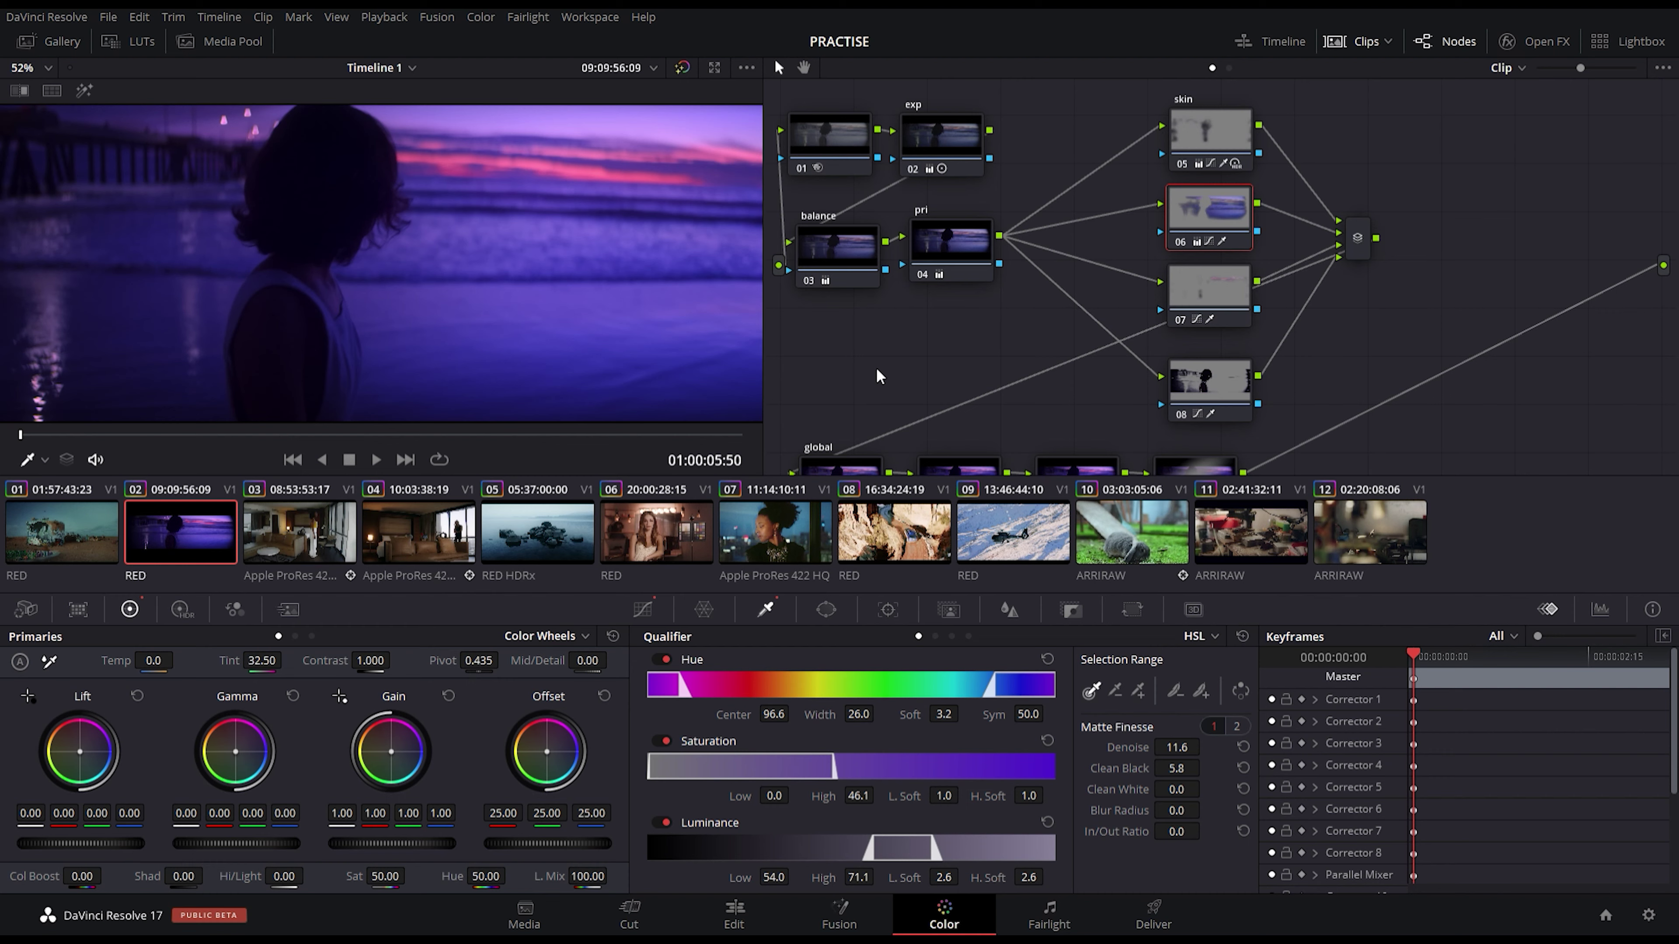
pyautogui.scroll(-3, 875, 377)
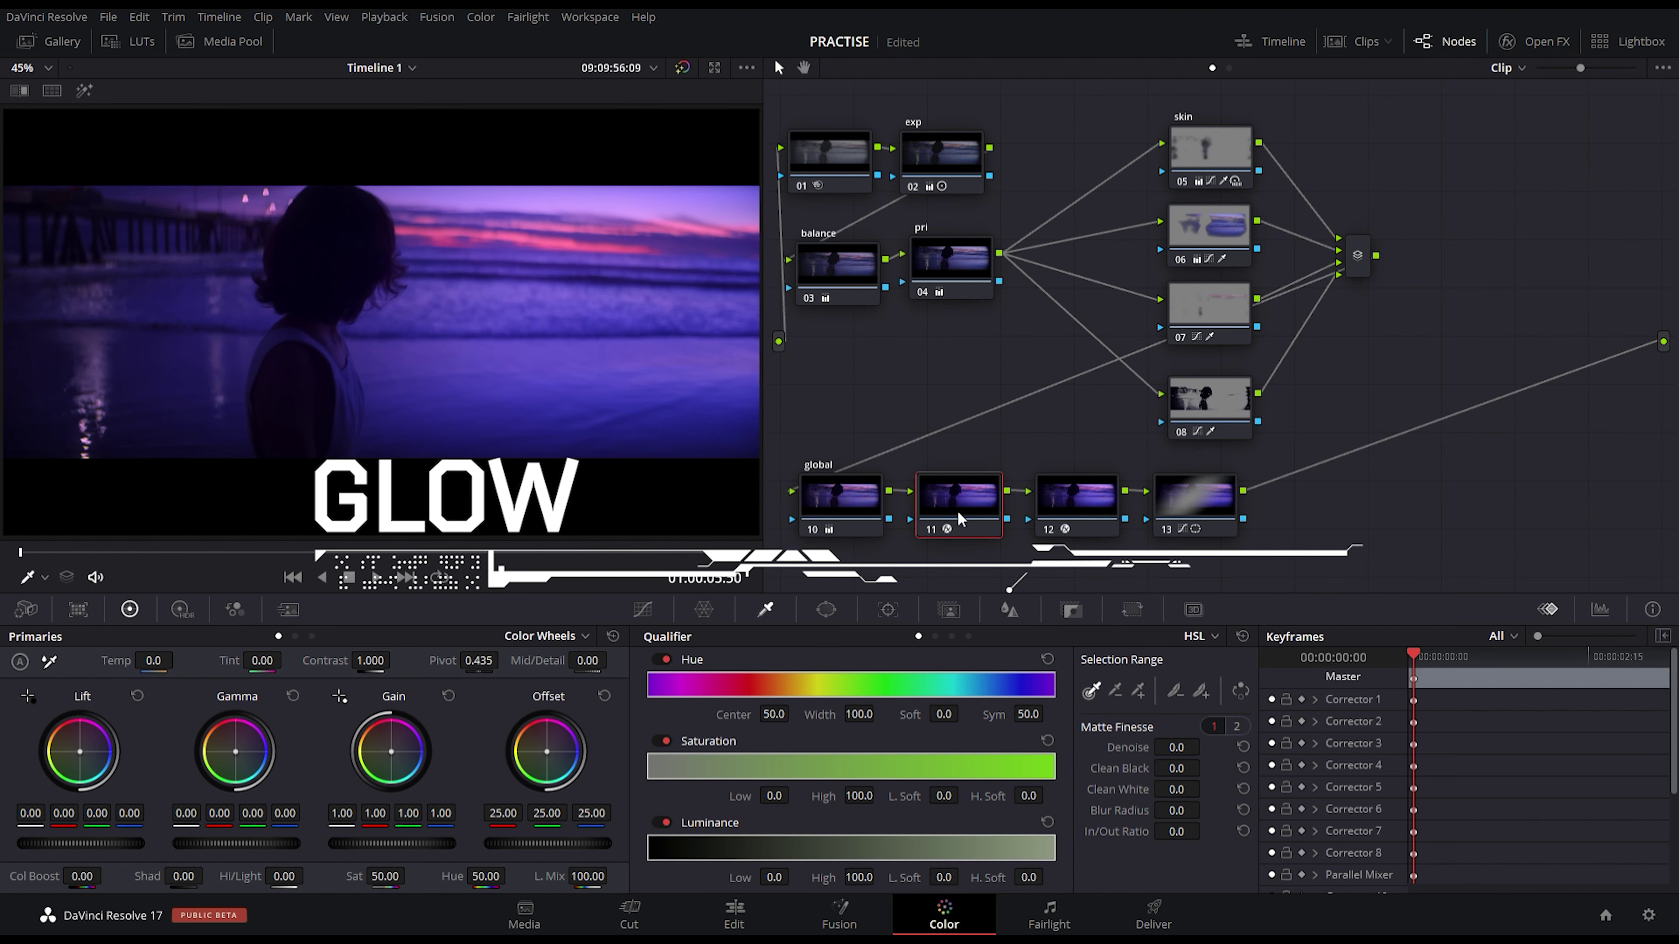
# Step: Show node 11's Glow settings, widen the viewer, and toggle the glow off and on to compare
pyautogui.click(1536, 41)
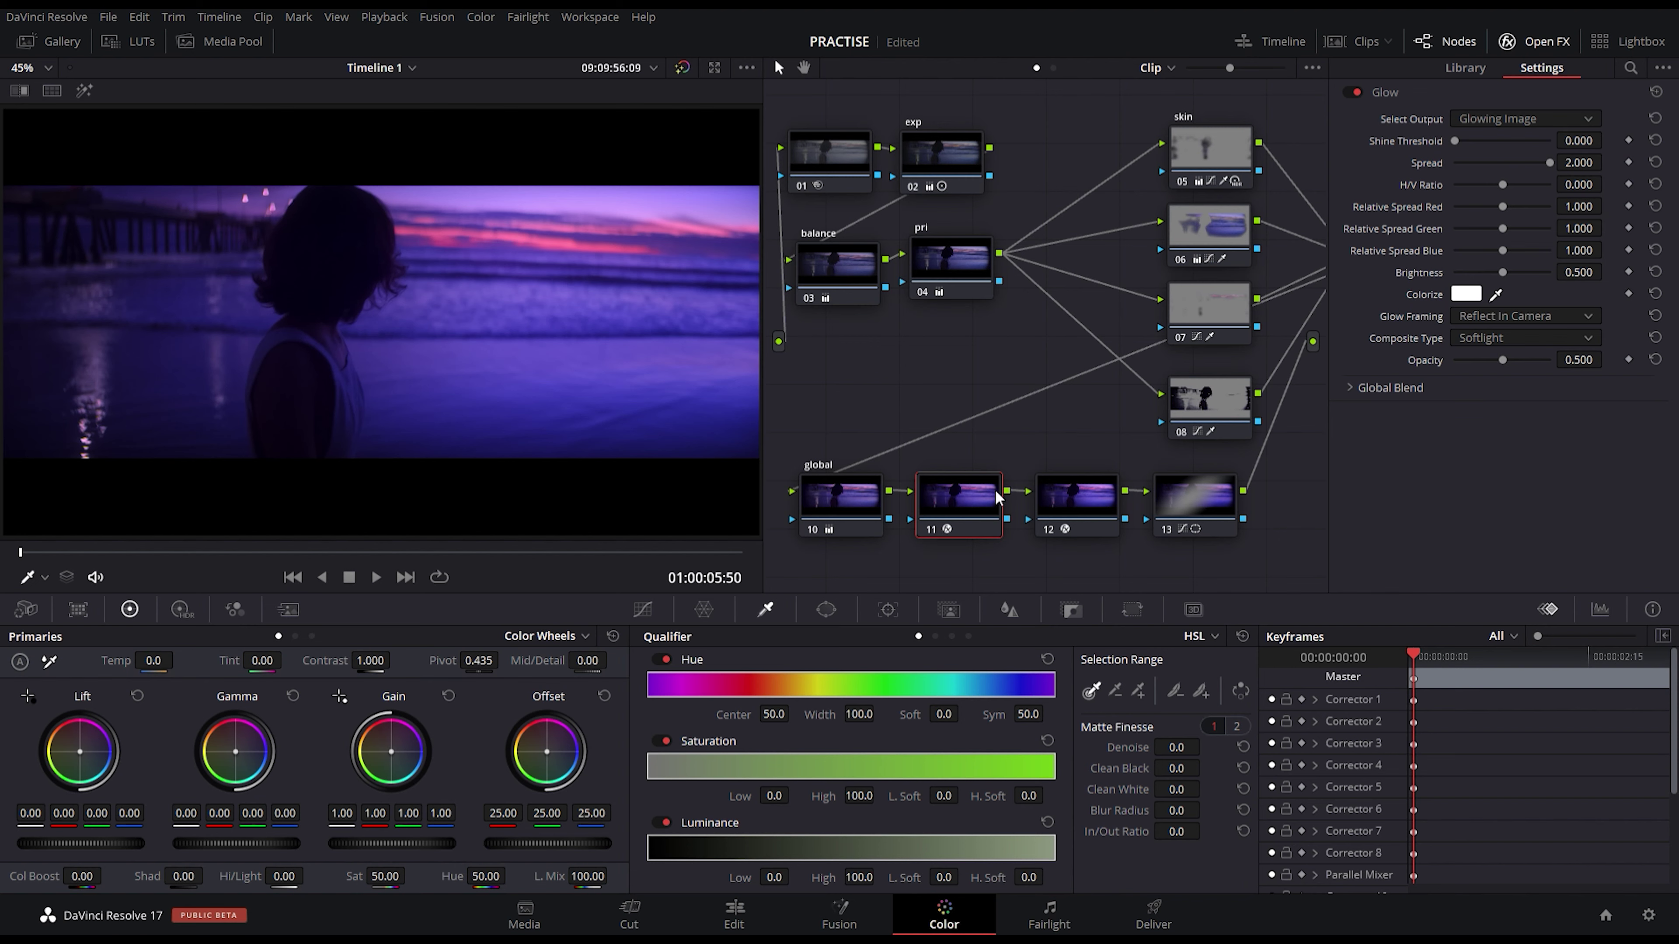
pyautogui.hotkey('ctrl', 'd')
pyautogui.hotkey('ctrl', 'd')
pyautogui.hotkey('ctrl', 'd')
pyautogui.hotkey('ctrl', 'd')
pyautogui.hotkey('ctrl', 'd')
pyautogui.hotkey('ctrl', 'd')
pyautogui.moveTo(766, 424); pyautogui.dragTo(900, 427)
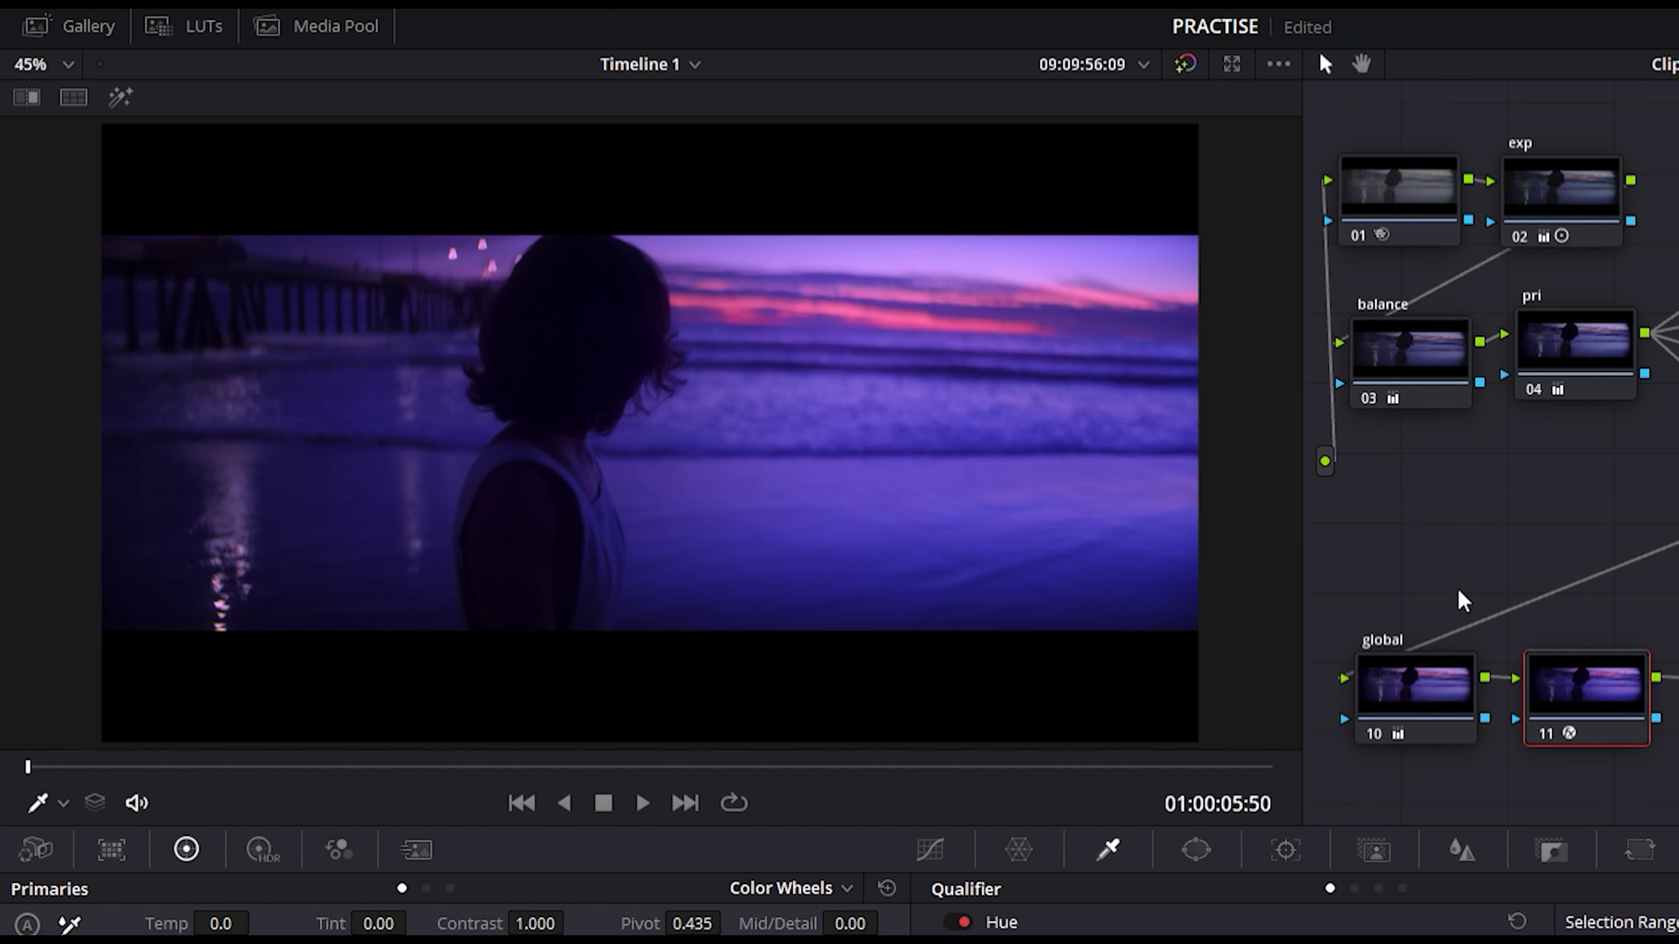
pyautogui.hotkey('ctrl', 'd')
pyautogui.hotkey('ctrl', 'd')
pyautogui.hotkey('ctrl', 'd')
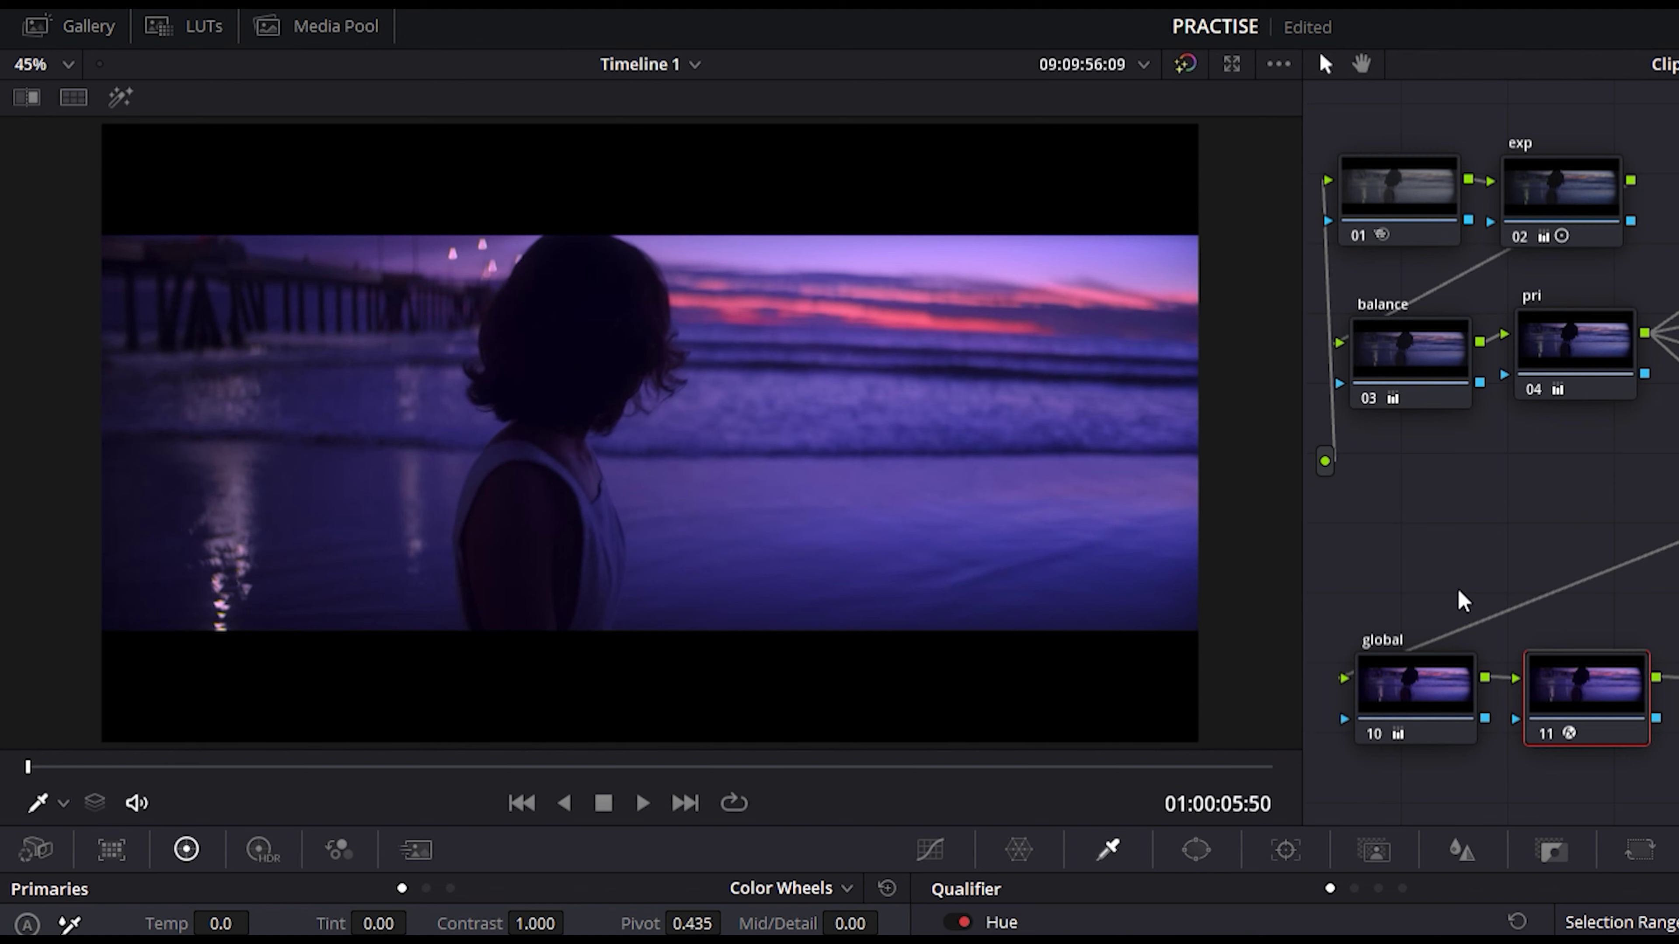
pyautogui.hotkey('ctrl', 'd')
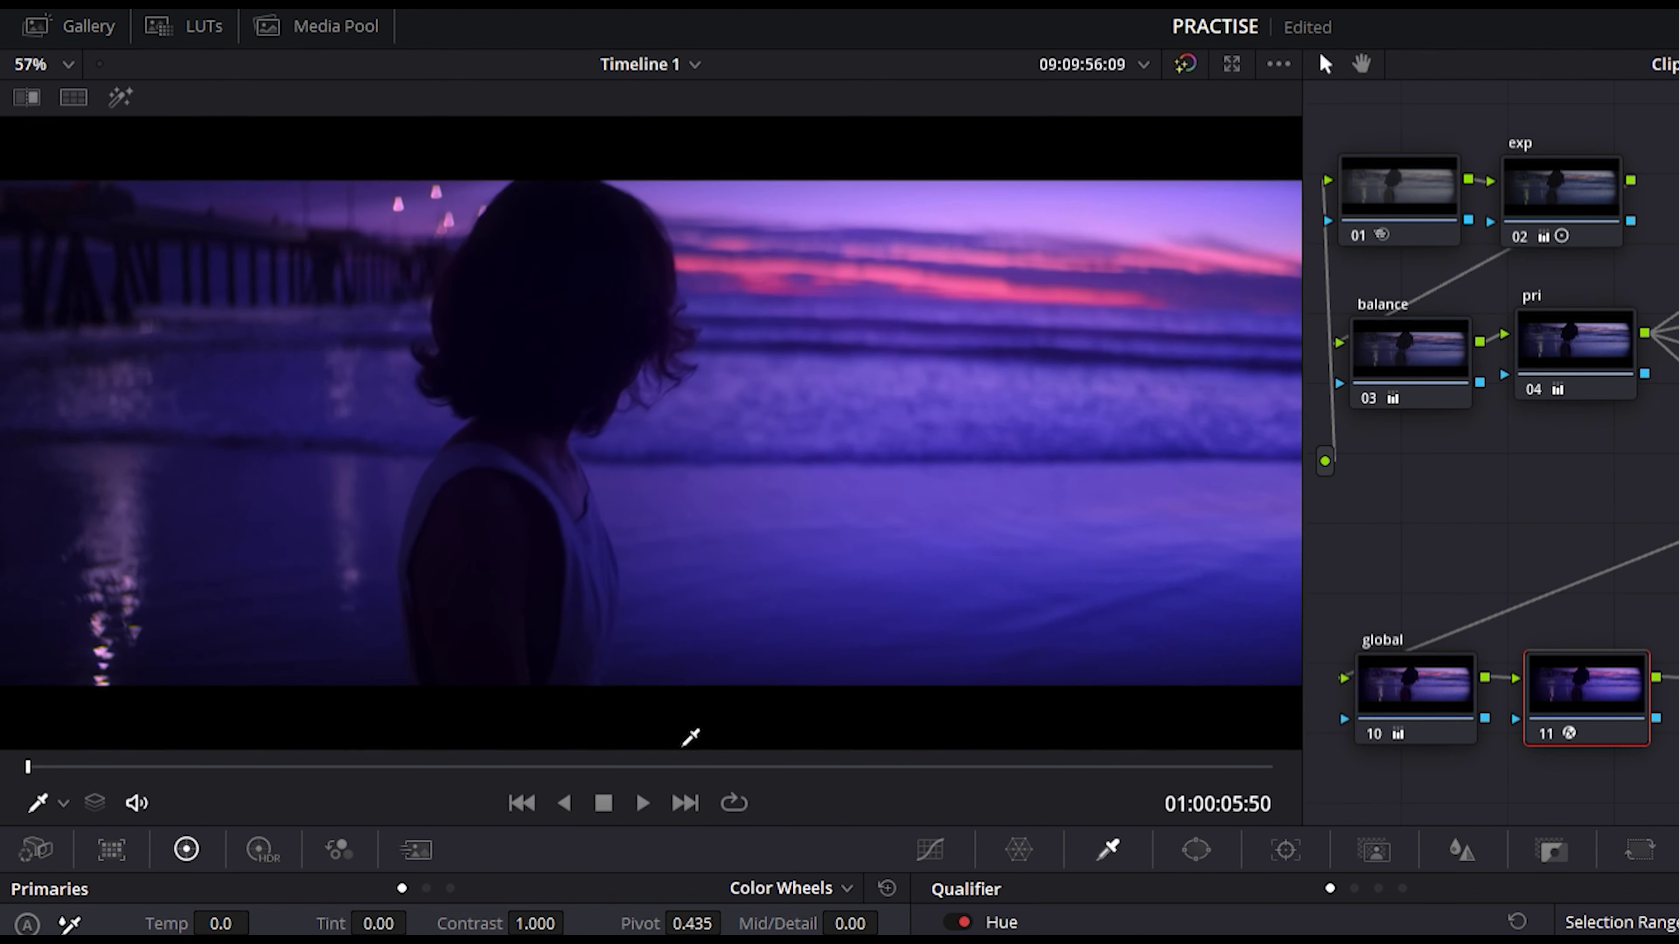
pyautogui.scroll(2, 685, 739)
pyautogui.hotkey('ctrl', 'd')
pyautogui.hotkey('ctrl', 'd')
pyautogui.hotkey('ctrl', 'd')
pyautogui.hotkey('ctrl', 'd')
pyautogui.scroll(-3, 573, 607)
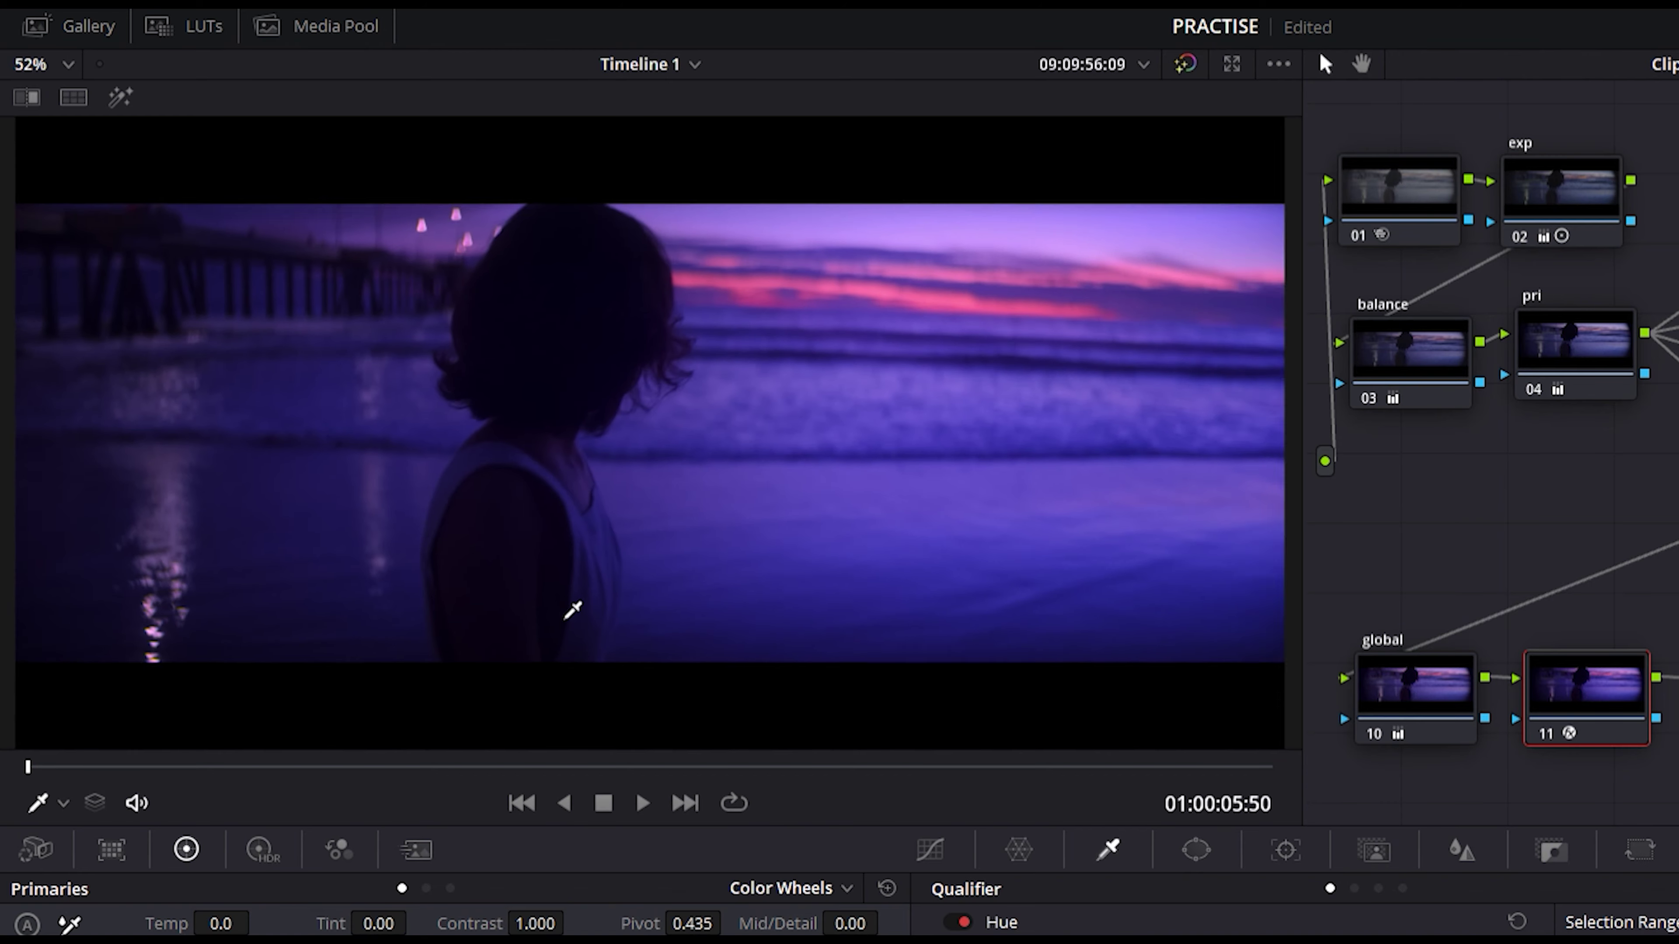
pyautogui.scroll(1, 573, 608)
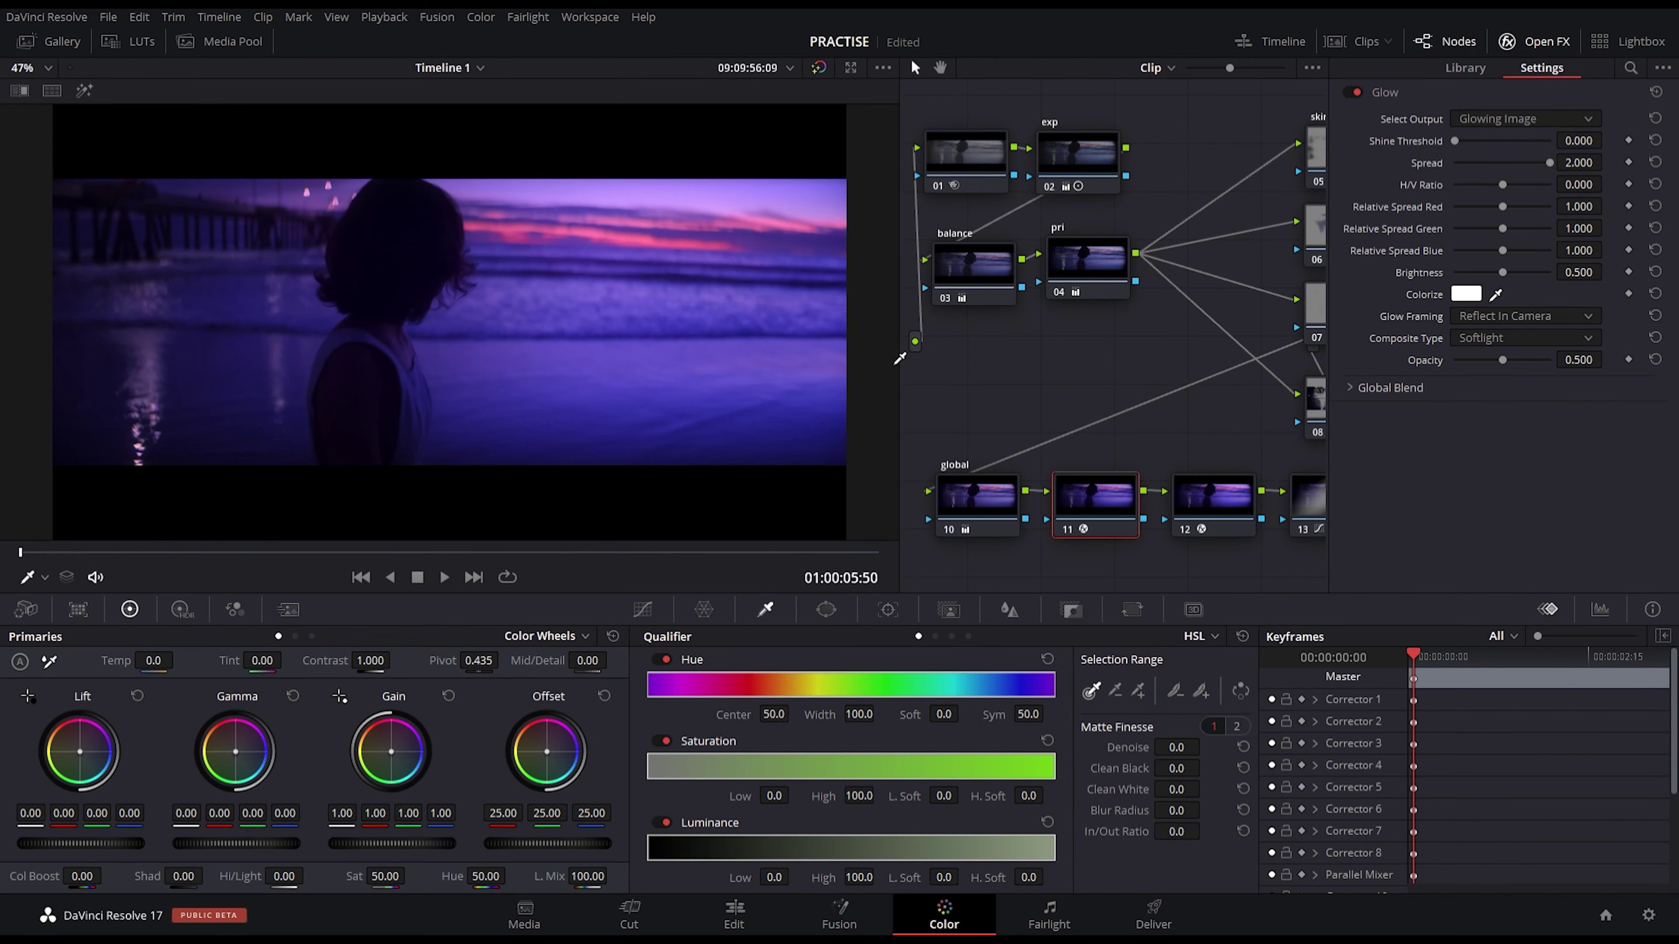
# Step: Delete Glow node 11 and close up the remaining global-chain nodes
pyautogui.moveTo(909, 360); pyautogui.dragTo(767, 367)
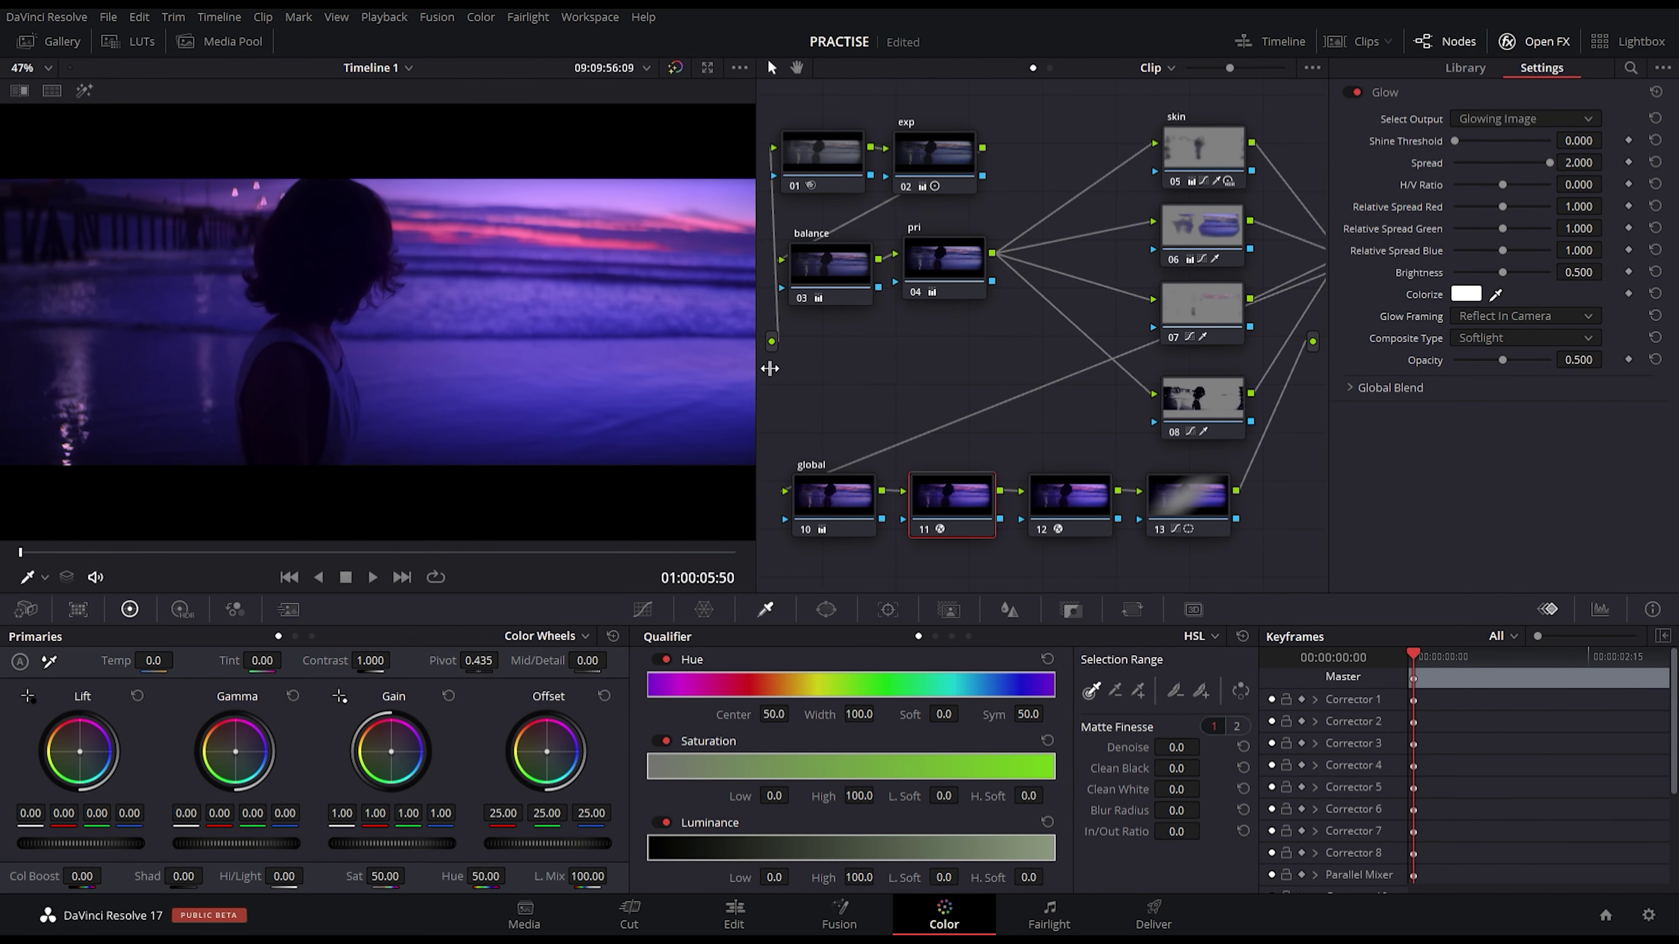
pyautogui.press('Delete')
pyautogui.moveTo(1050, 502); pyautogui.dragTo(977, 523)
pyautogui.moveTo(1191, 502); pyautogui.dragTo(1095, 497)
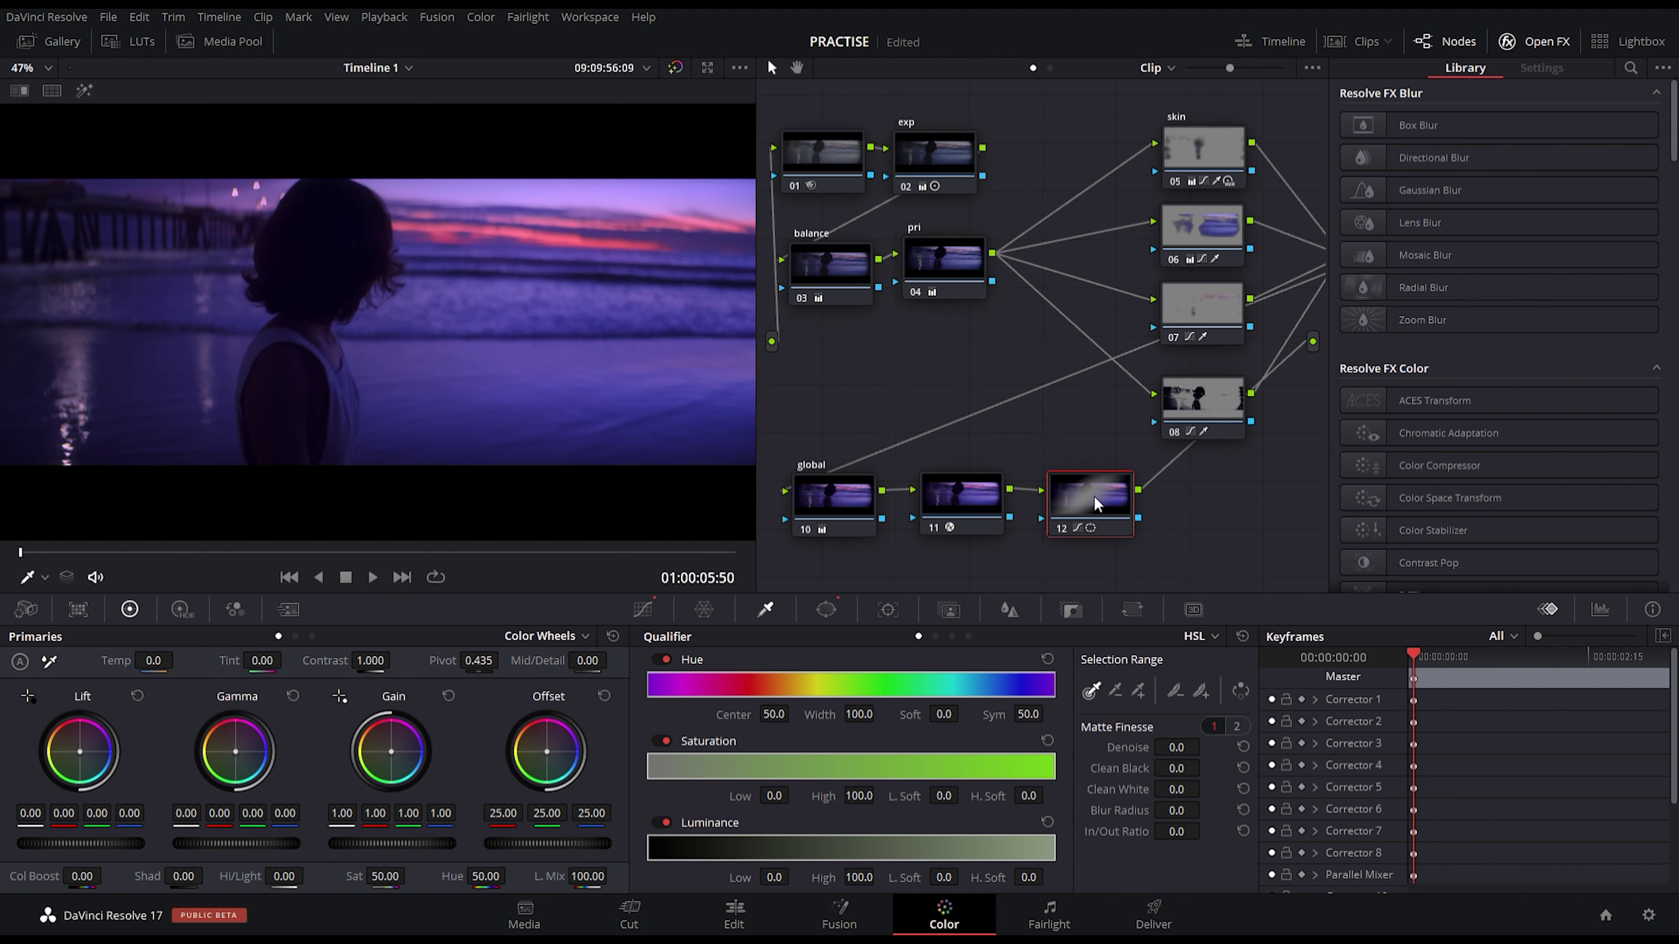
# Step: Add a new serial node 13 after node 12
pyautogui.hotkey('alt', 's')
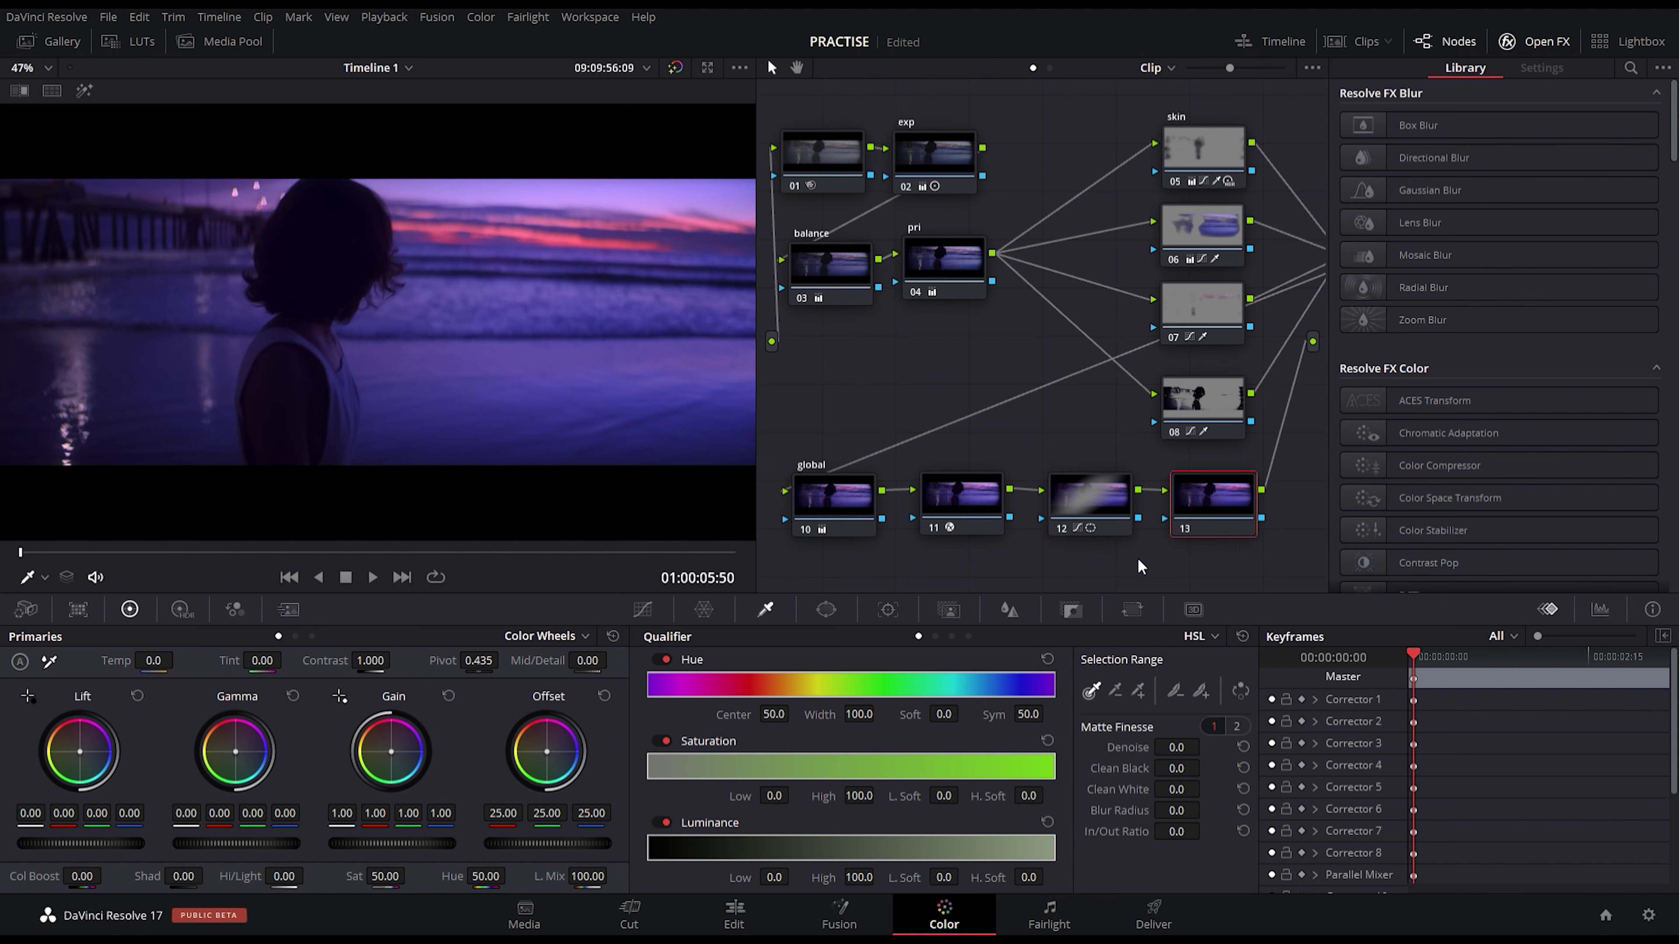
pyautogui.scroll(-10, 1409, 410)
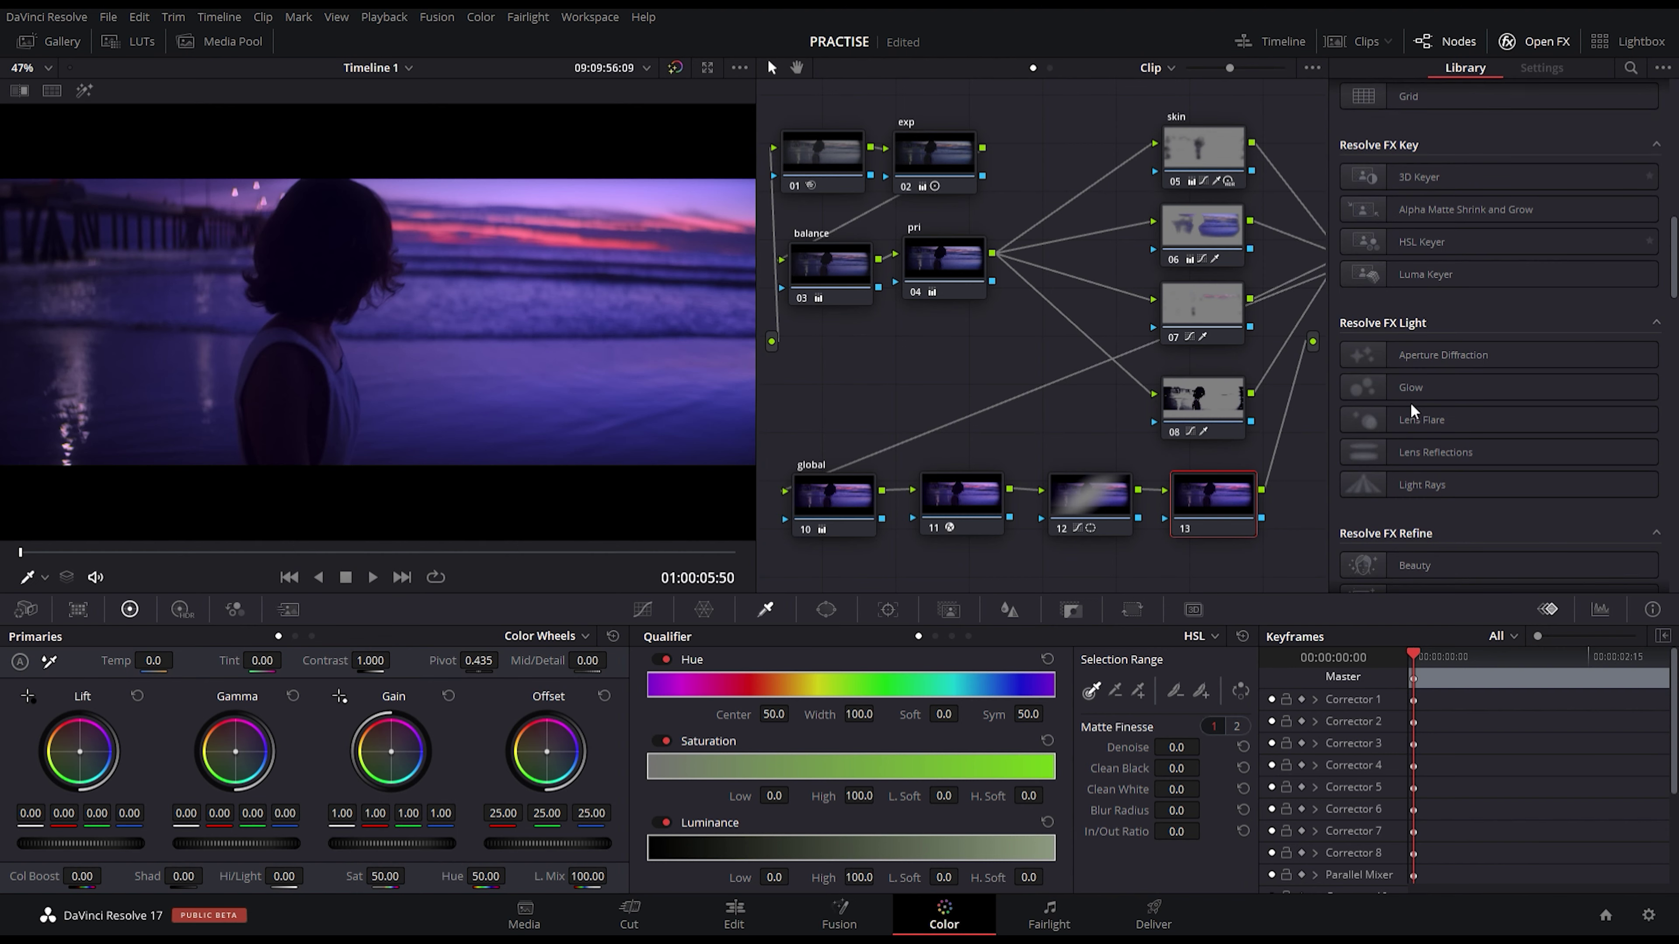
pyautogui.scroll(-3, 1410, 401)
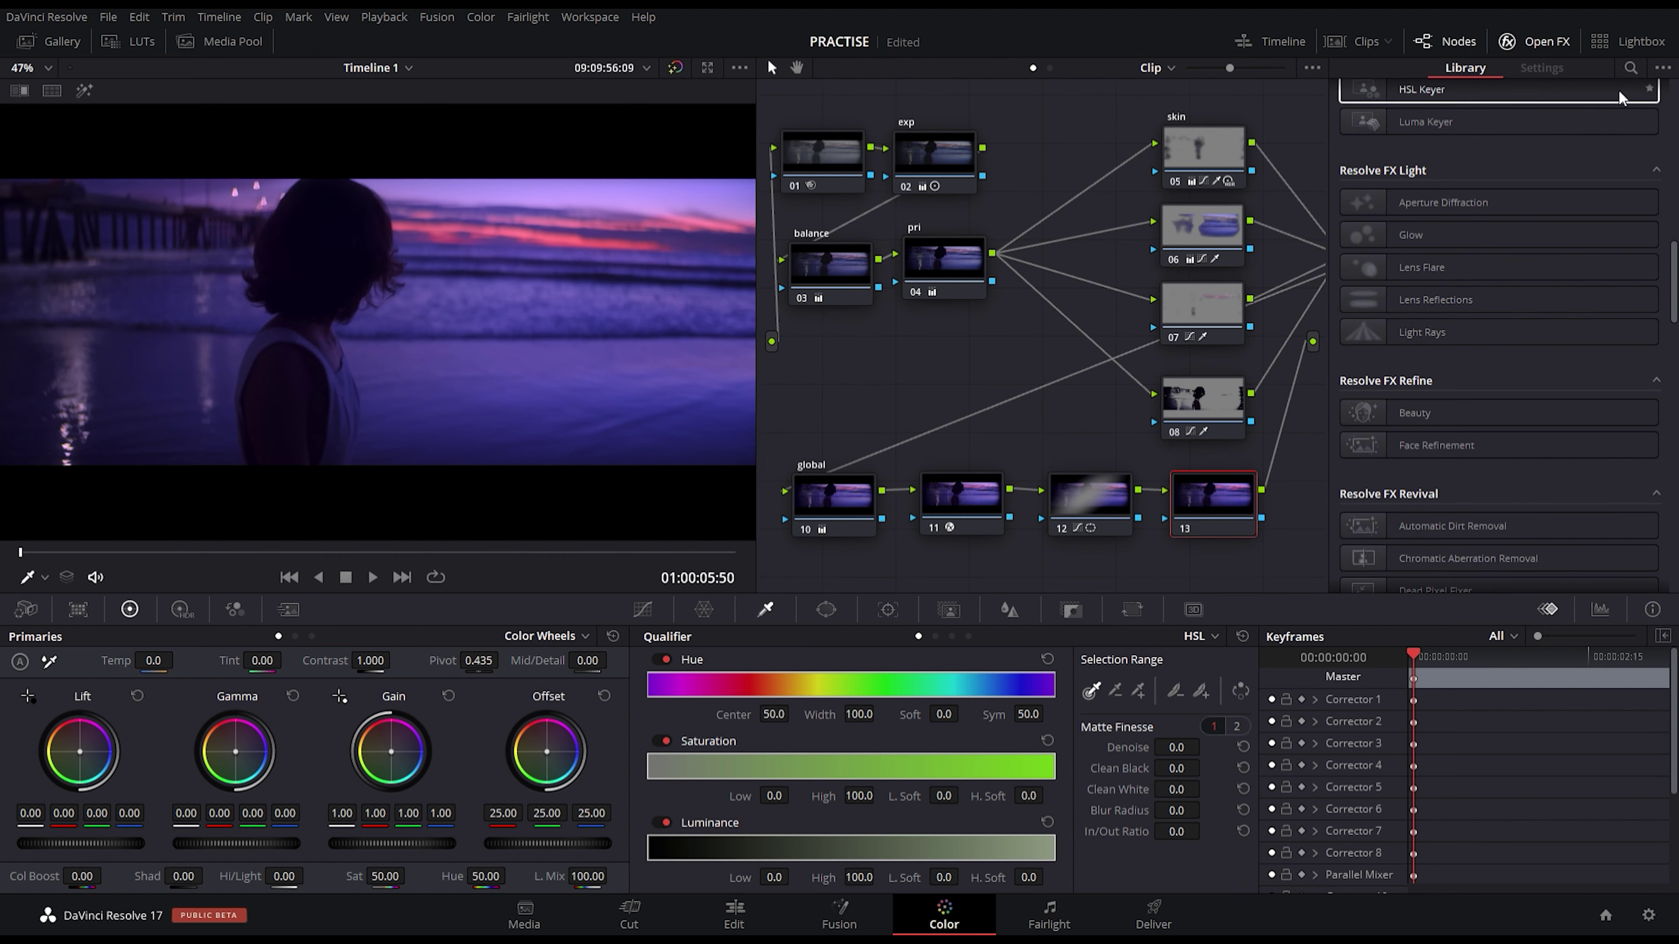
# Step: Apply Glow to node 13 with Softlight composite, Spread 2.000, Shine Threshold 0.000, and enlarge the viewer
pyautogui.moveTo(1417, 246); pyautogui.dragTo(1217, 495)
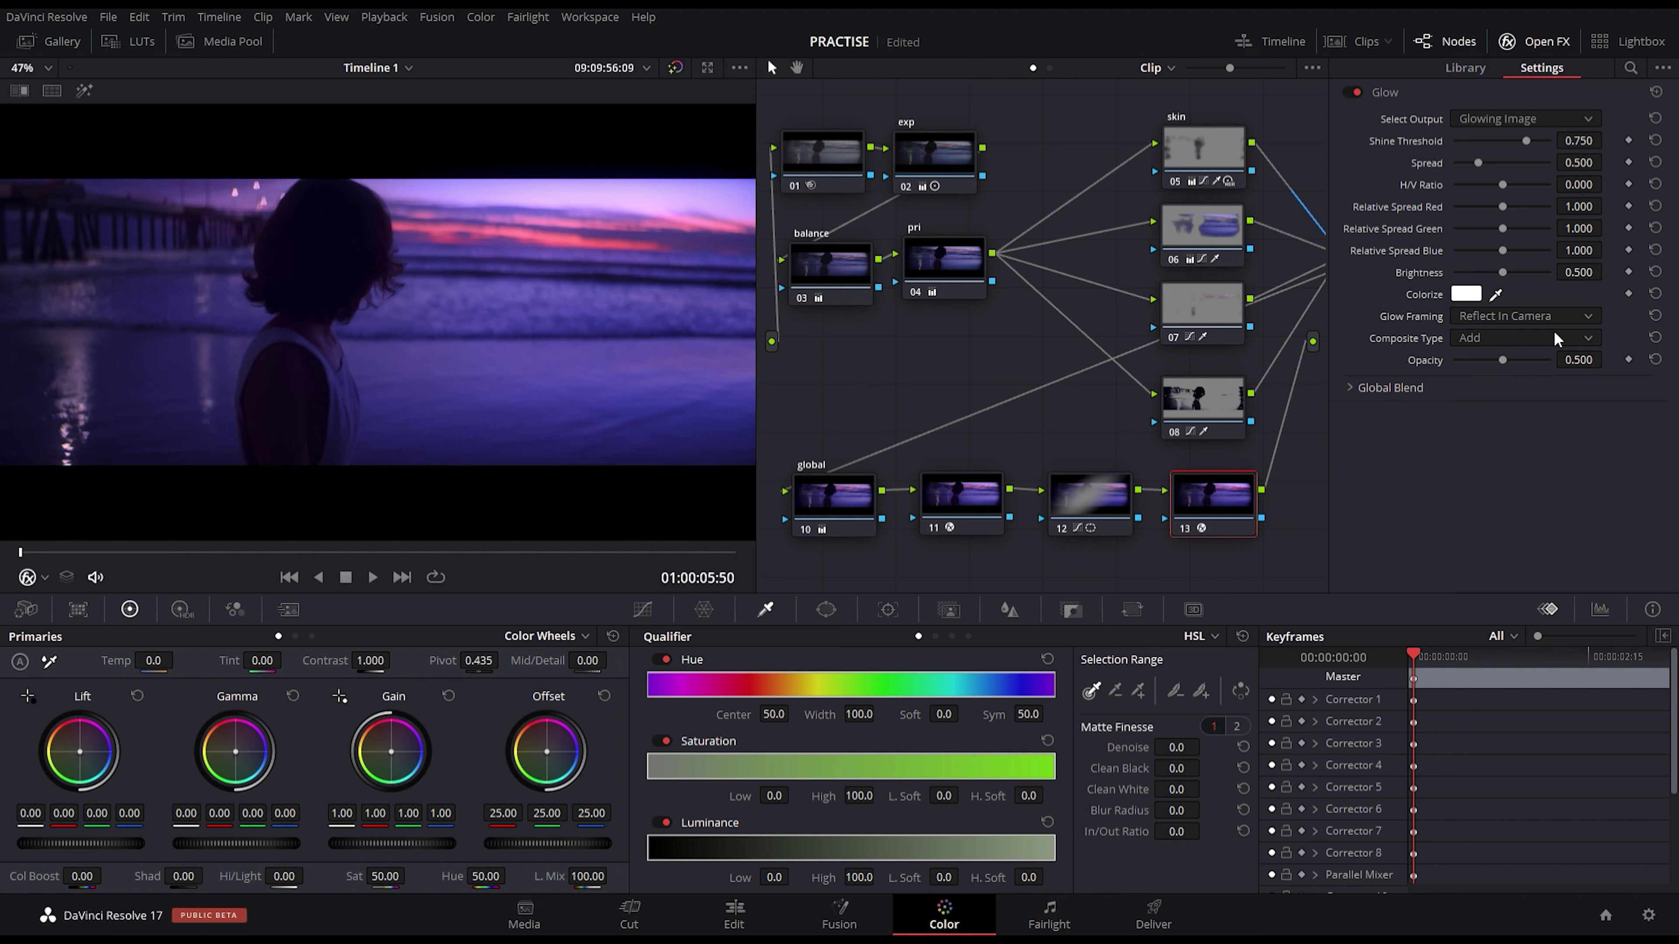
pyautogui.click(1478, 517)
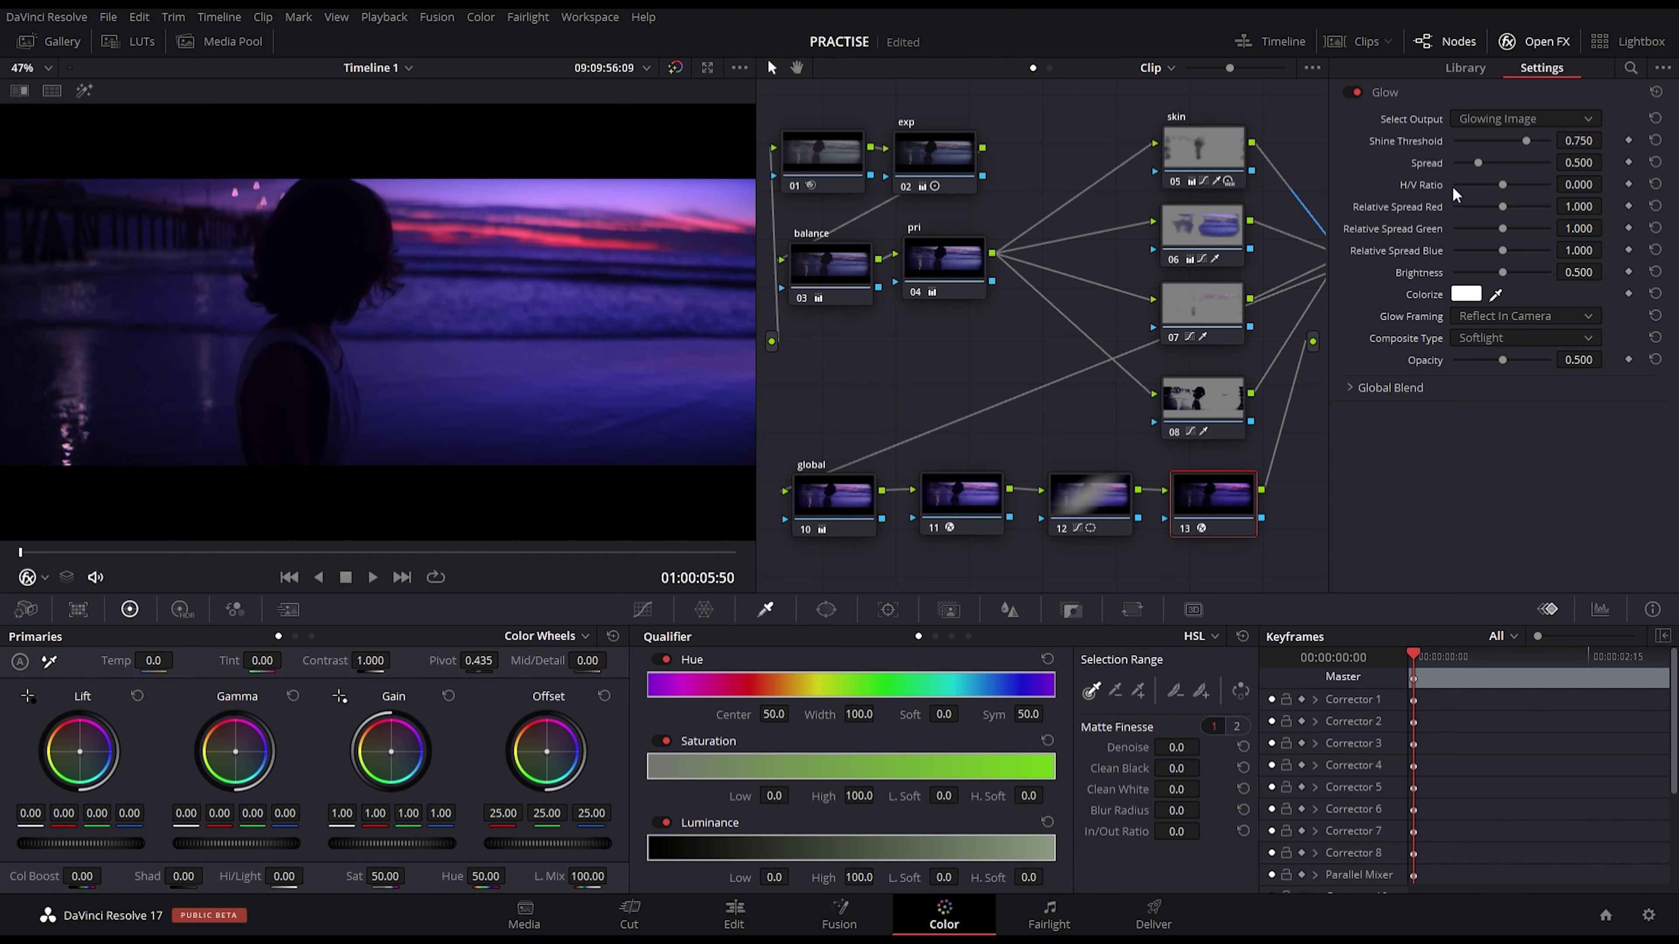
pyautogui.moveTo(1475, 169); pyautogui.dragTo(1512, 164)
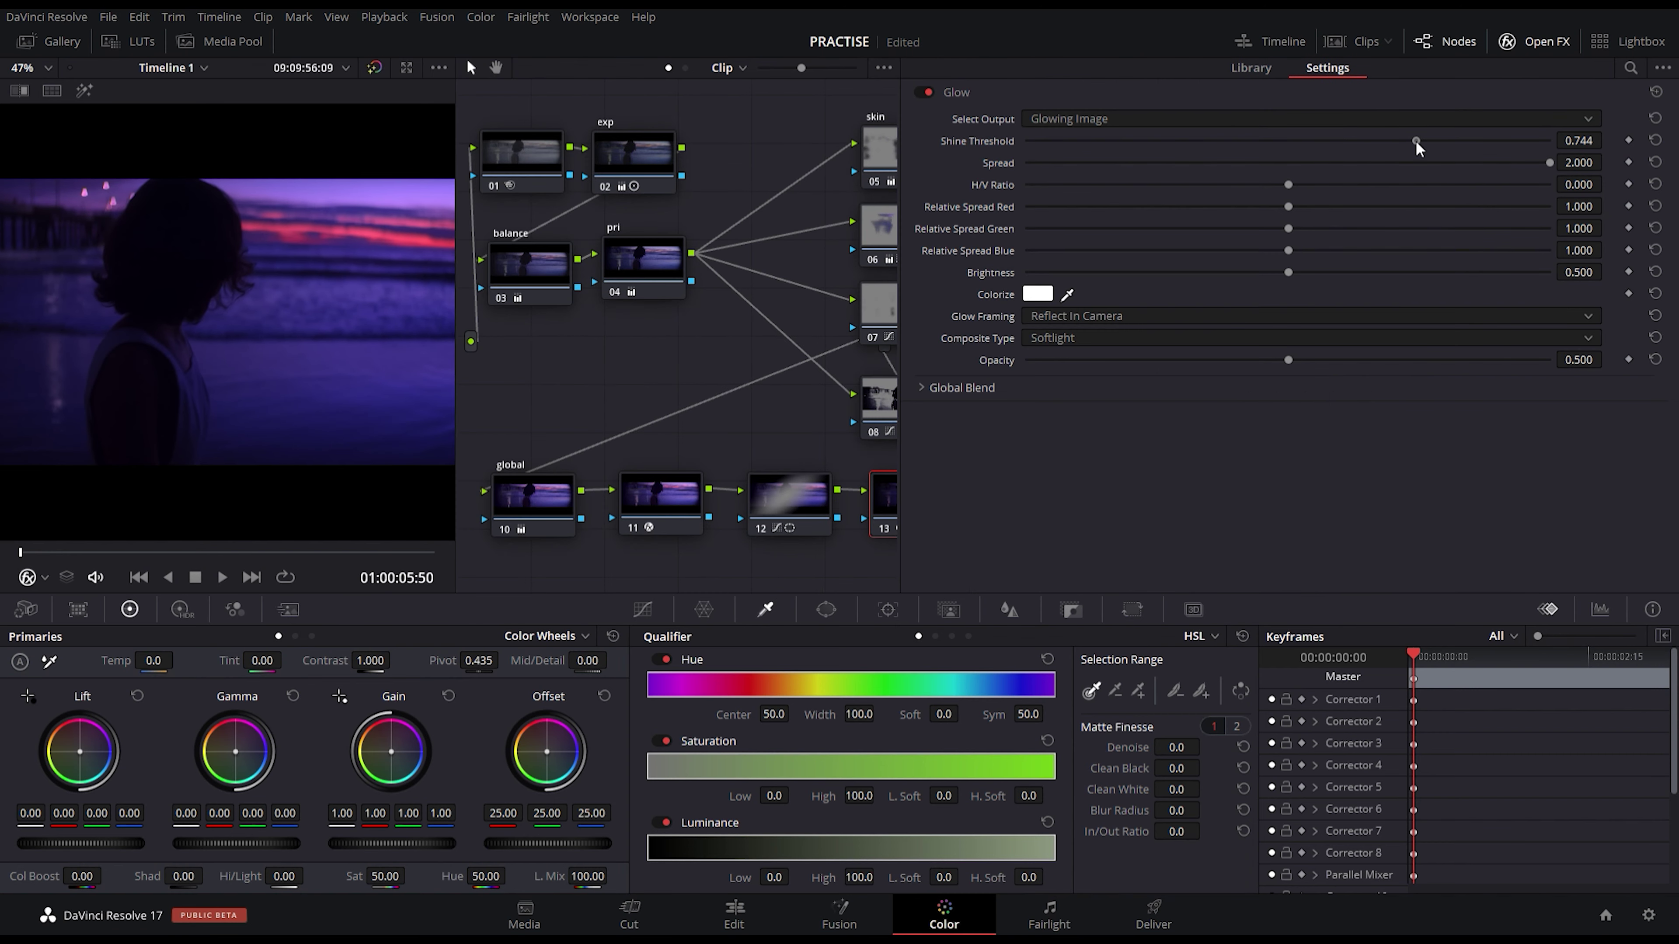
pyautogui.moveTo(1415, 141); pyautogui.dragTo(1053, 145)
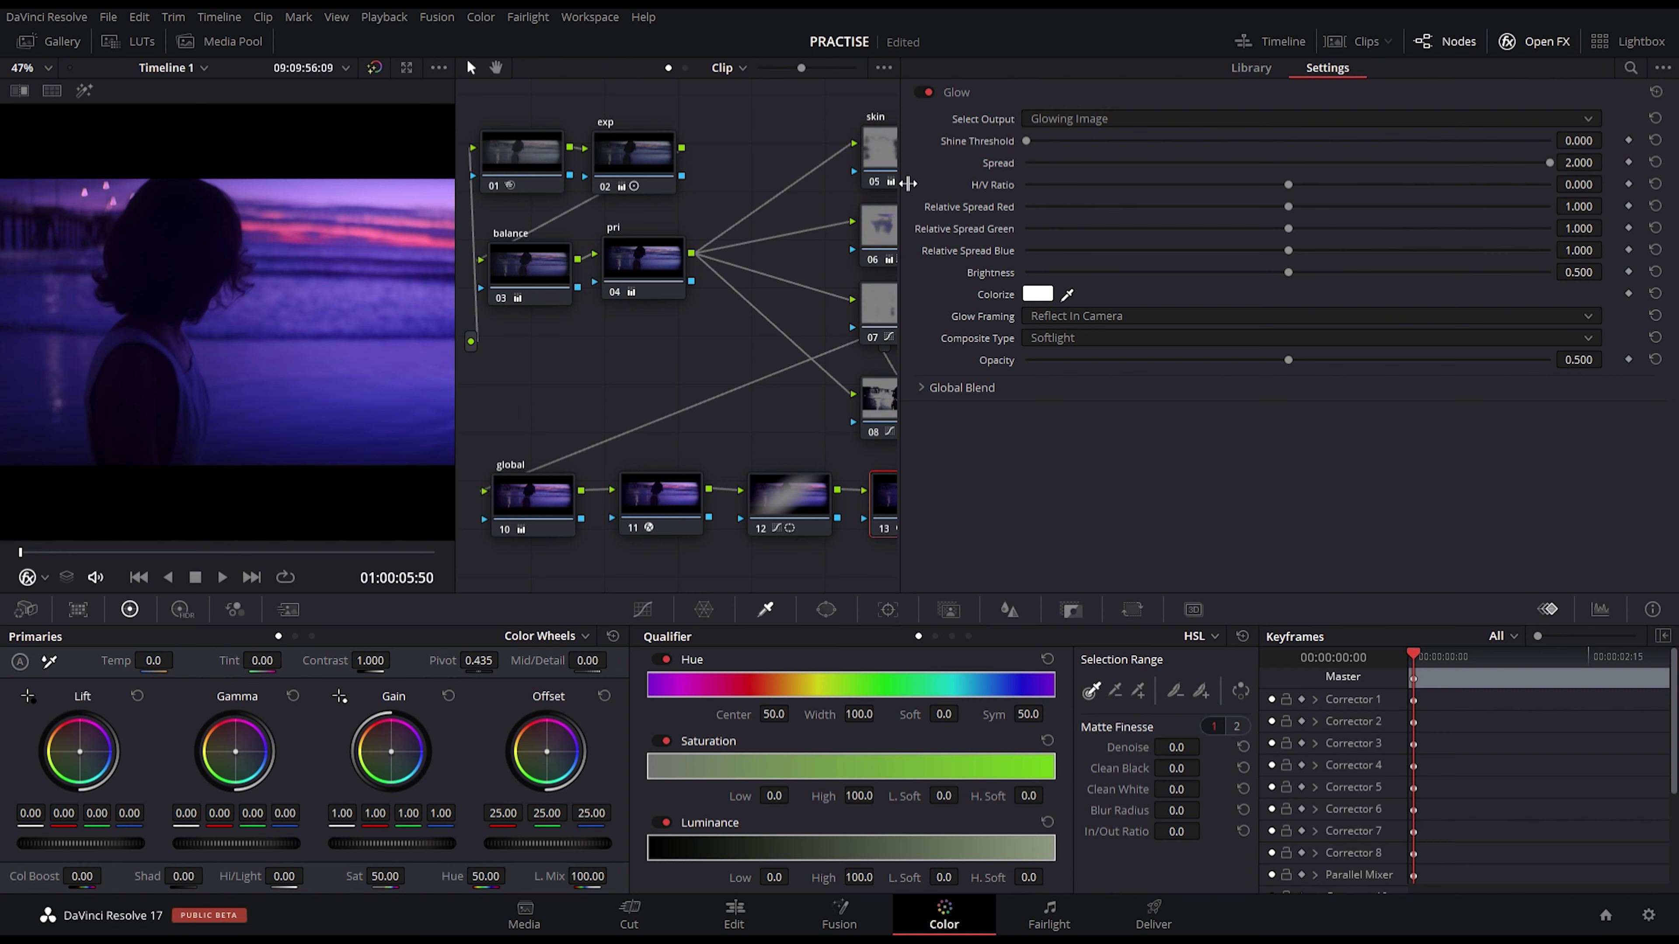
pyautogui.moveTo(908, 183); pyautogui.dragTo(1312, 173)
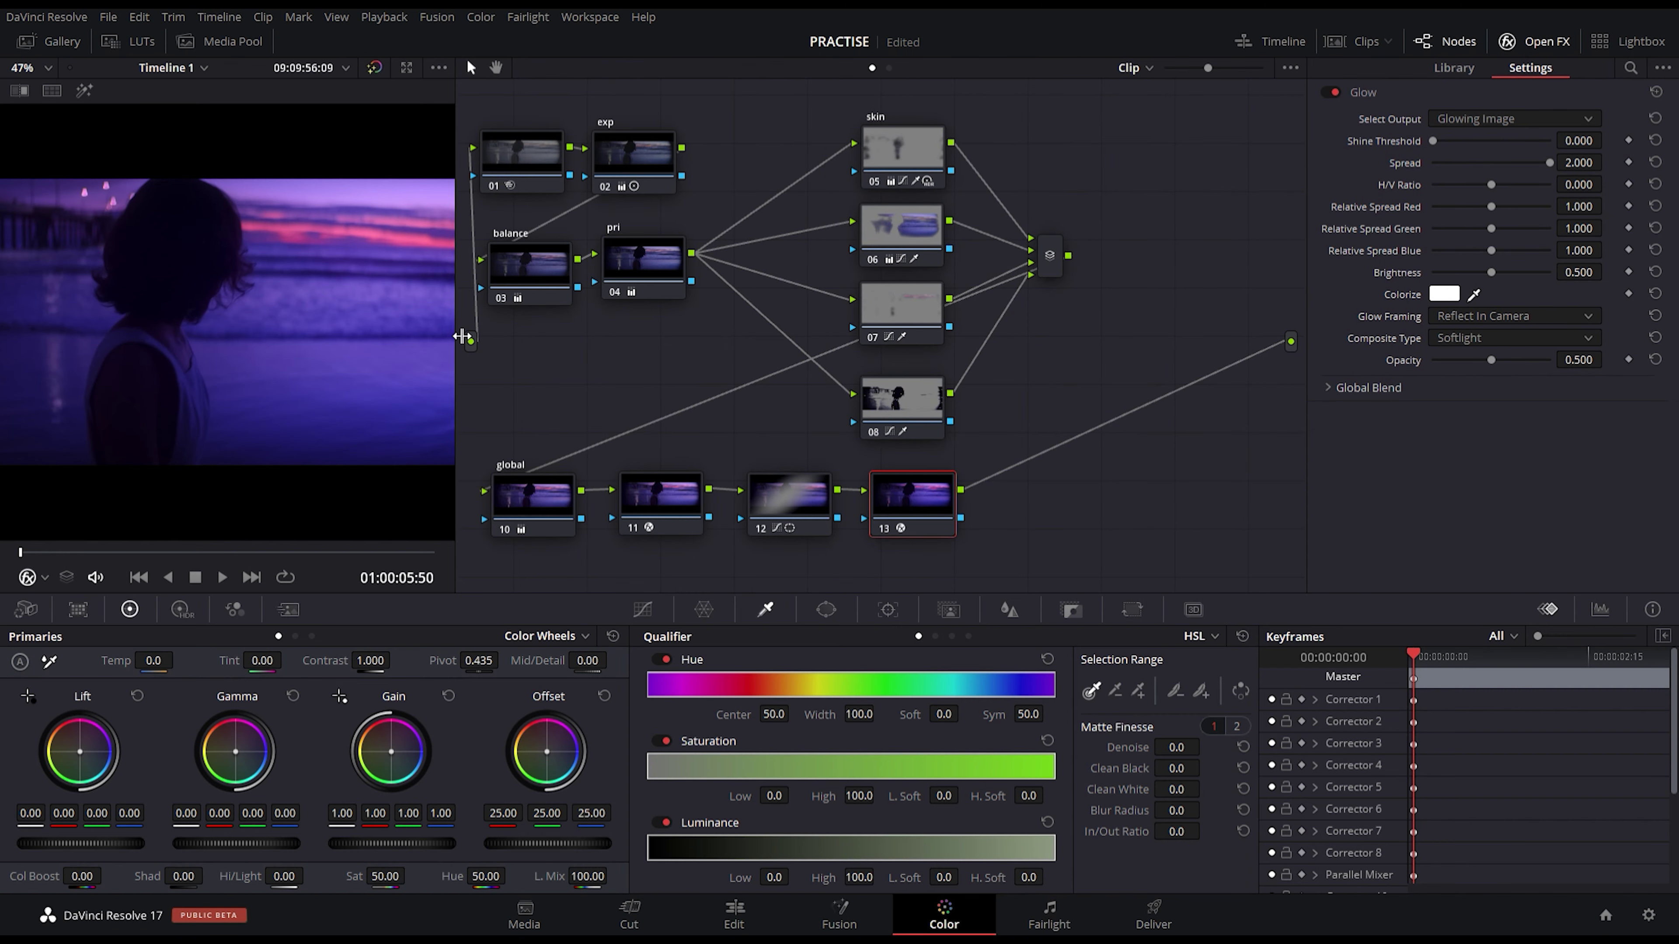
pyautogui.moveTo(462, 337); pyautogui.dragTo(829, 338)
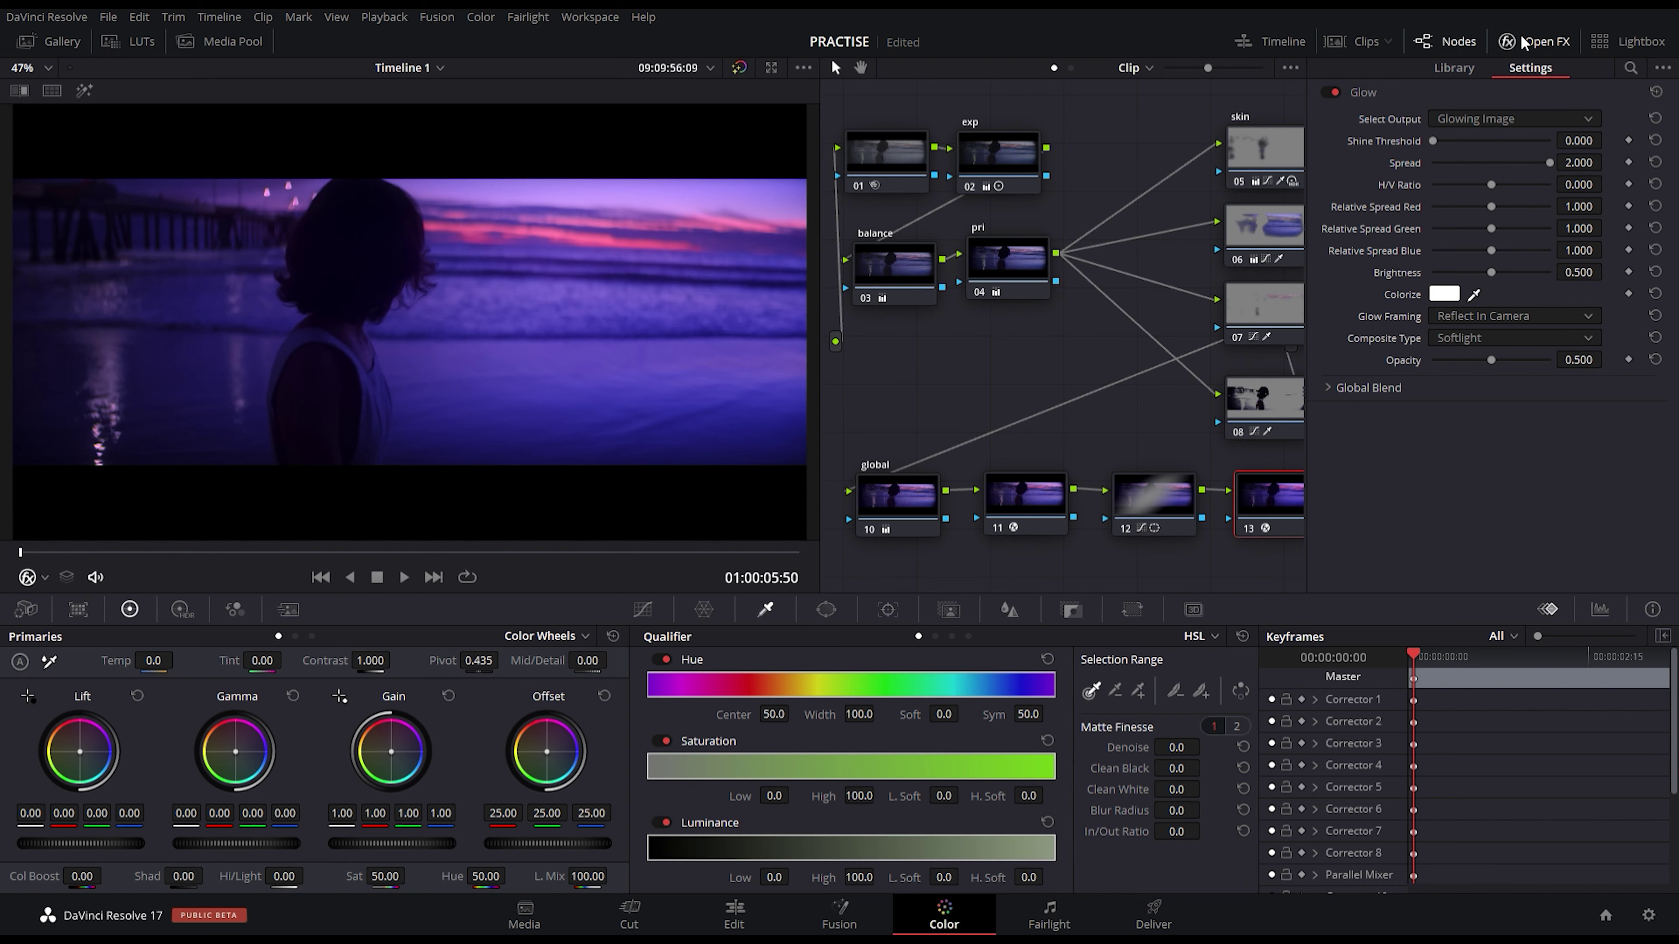
# Step: Close the glow settings and switch to clip 08, the canyon road shot, enlarged in the viewer
pyautogui.click(1508, 41)
pyautogui.click(1350, 41)
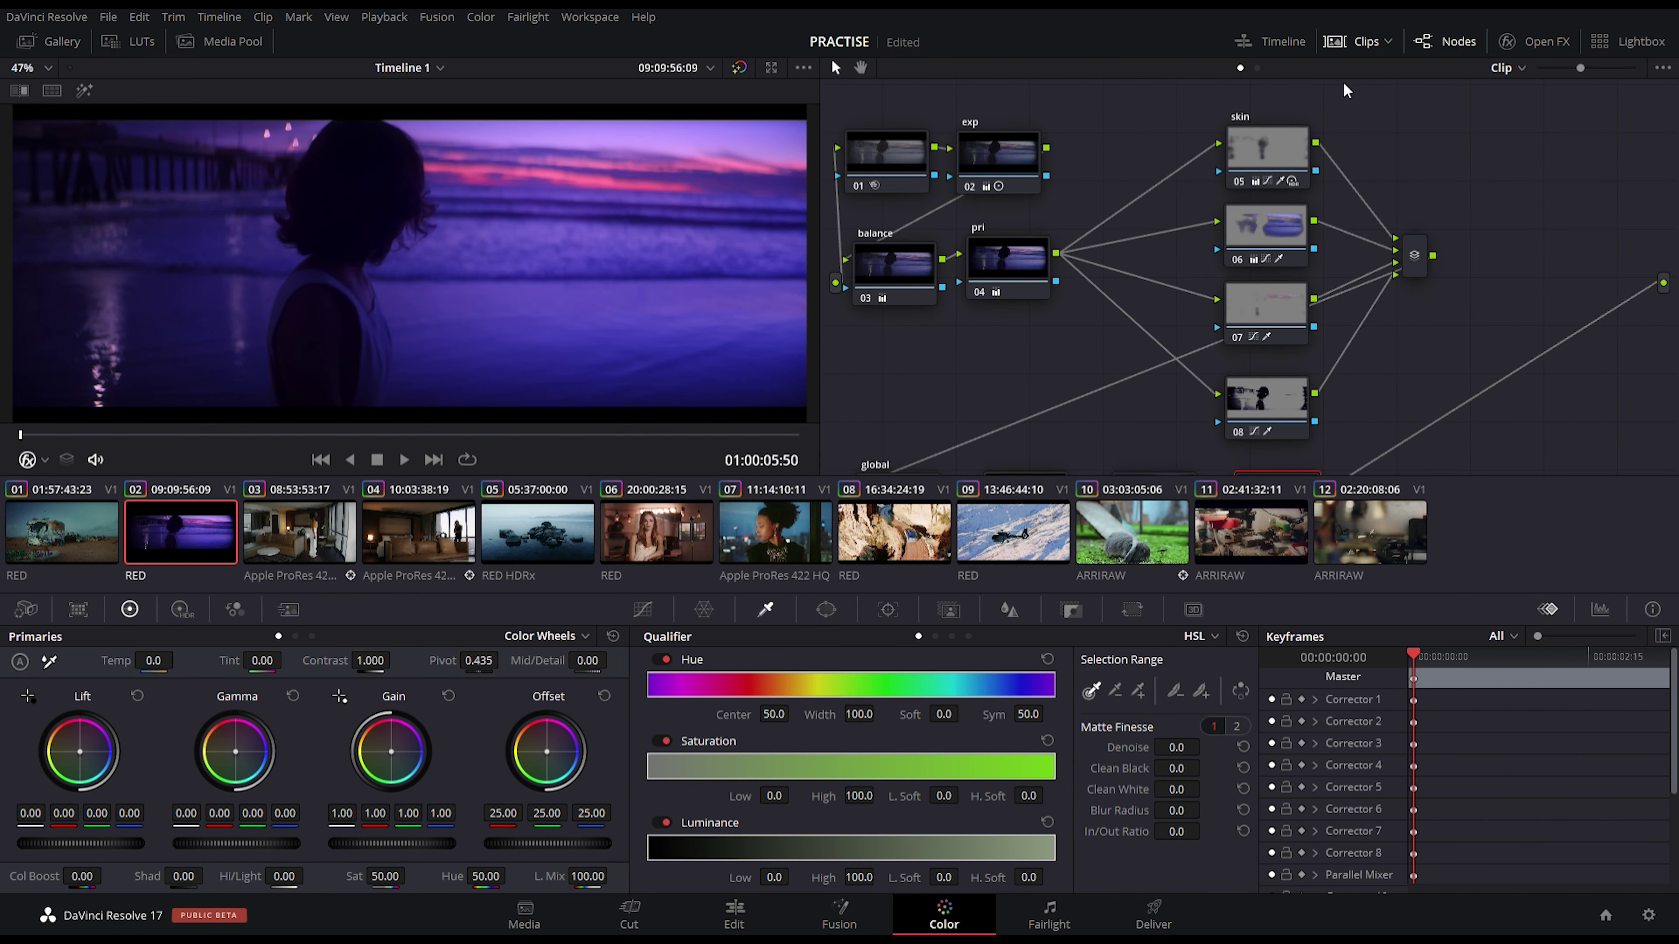
pyautogui.click(928, 527)
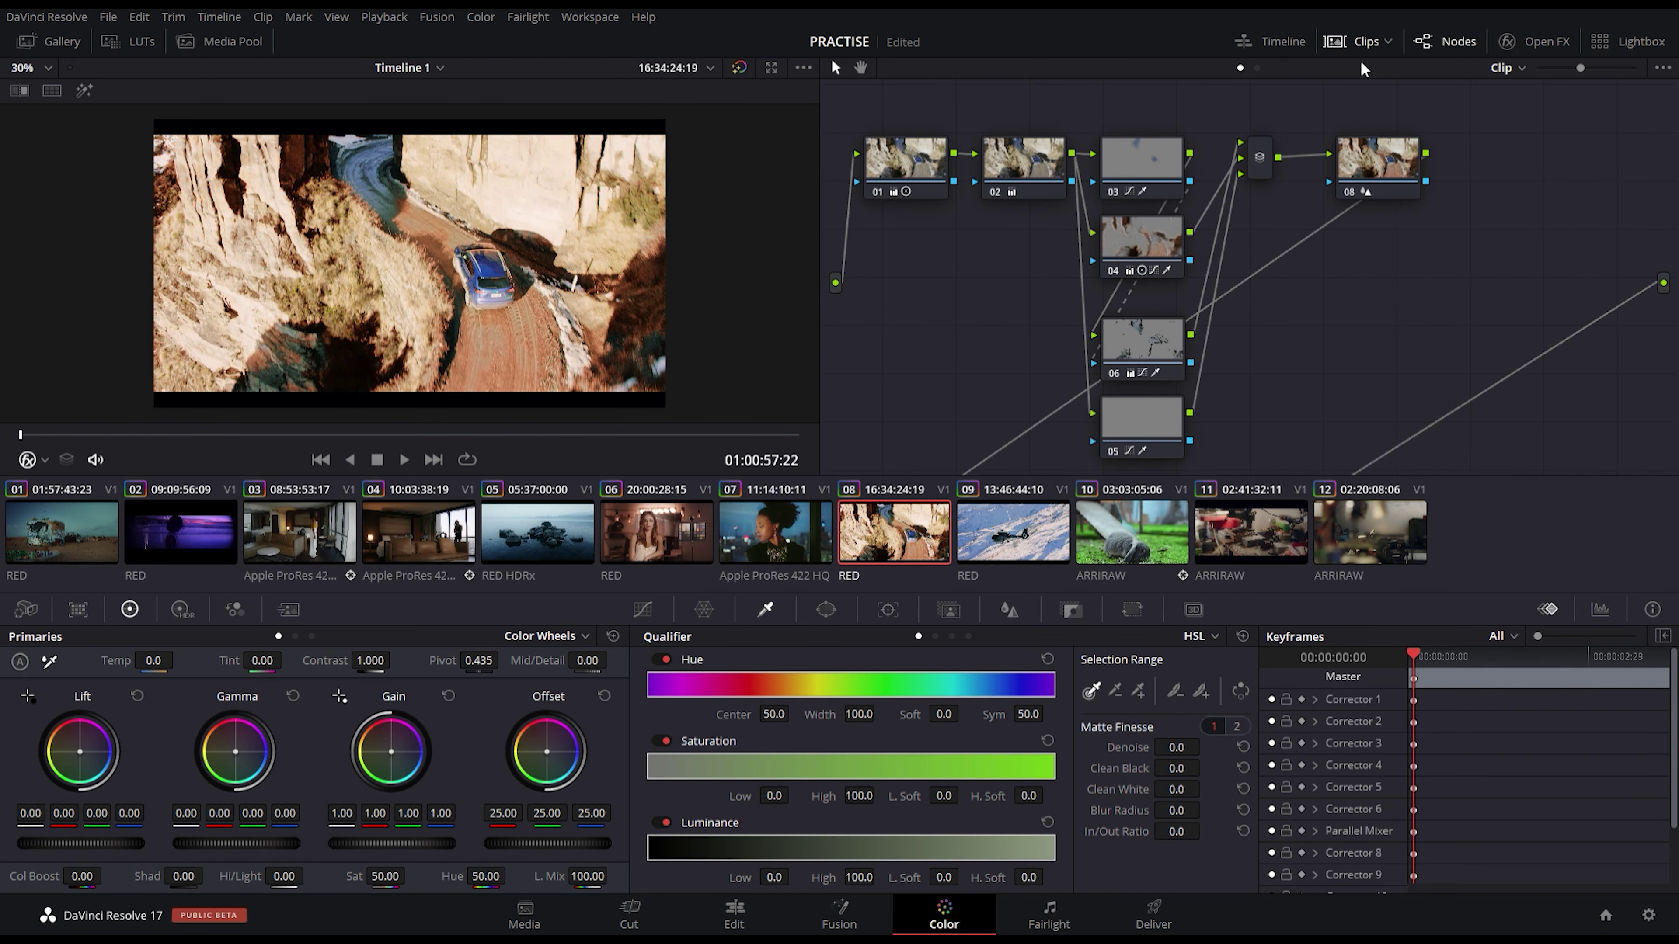
pyautogui.click(1360, 43)
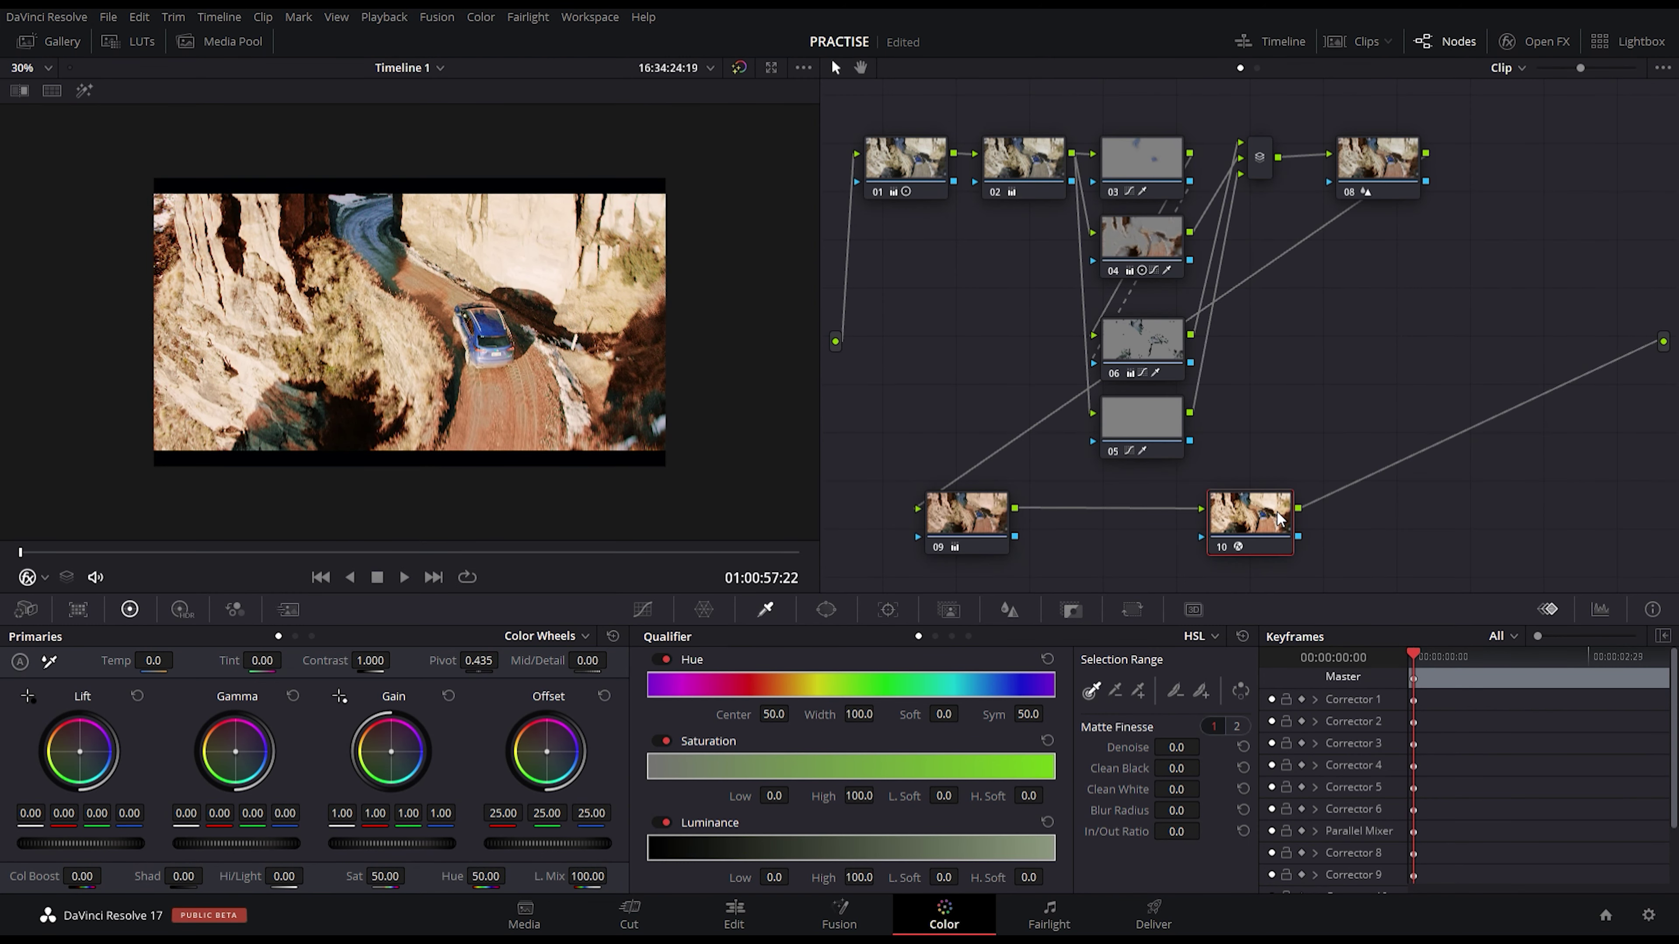
pyautogui.hotkey('shift', 'z')
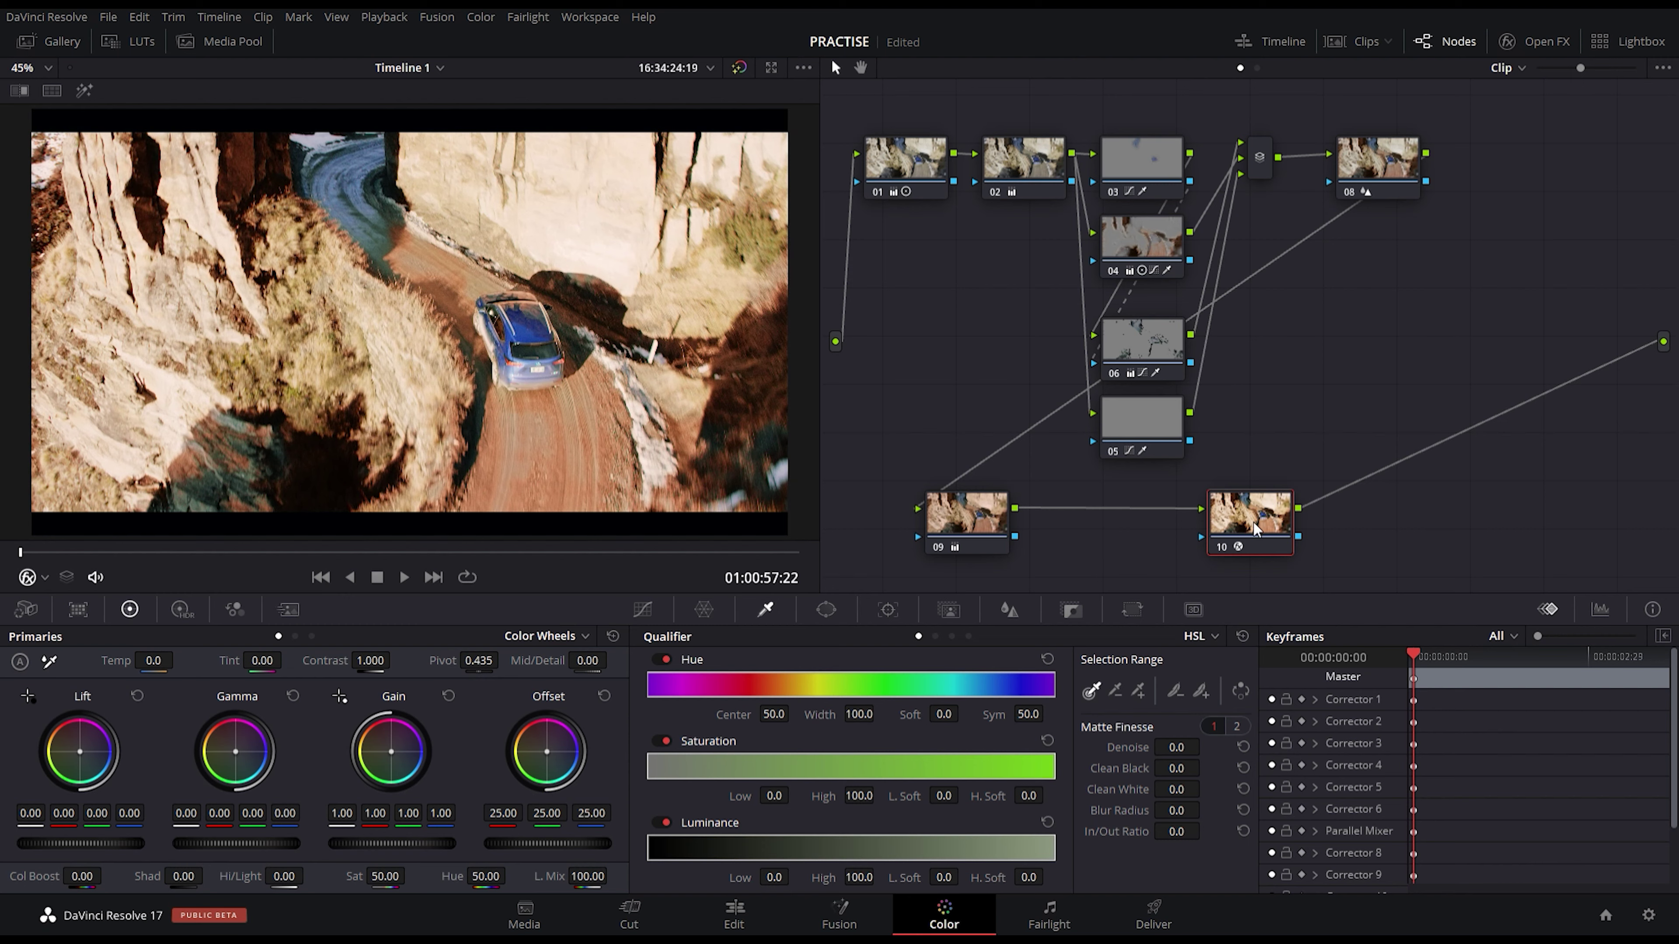
# Step: Compare node 10 on and off, then raise its Glow Spread to 0.522
pyautogui.hotkey('ctrl', 'd')
pyautogui.hotkey('ctrl', 'd')
pyautogui.hotkey('ctrl', 'd')
pyautogui.hotkey('ctrl', 'd')
pyautogui.hotkey('ctrl', 'd')
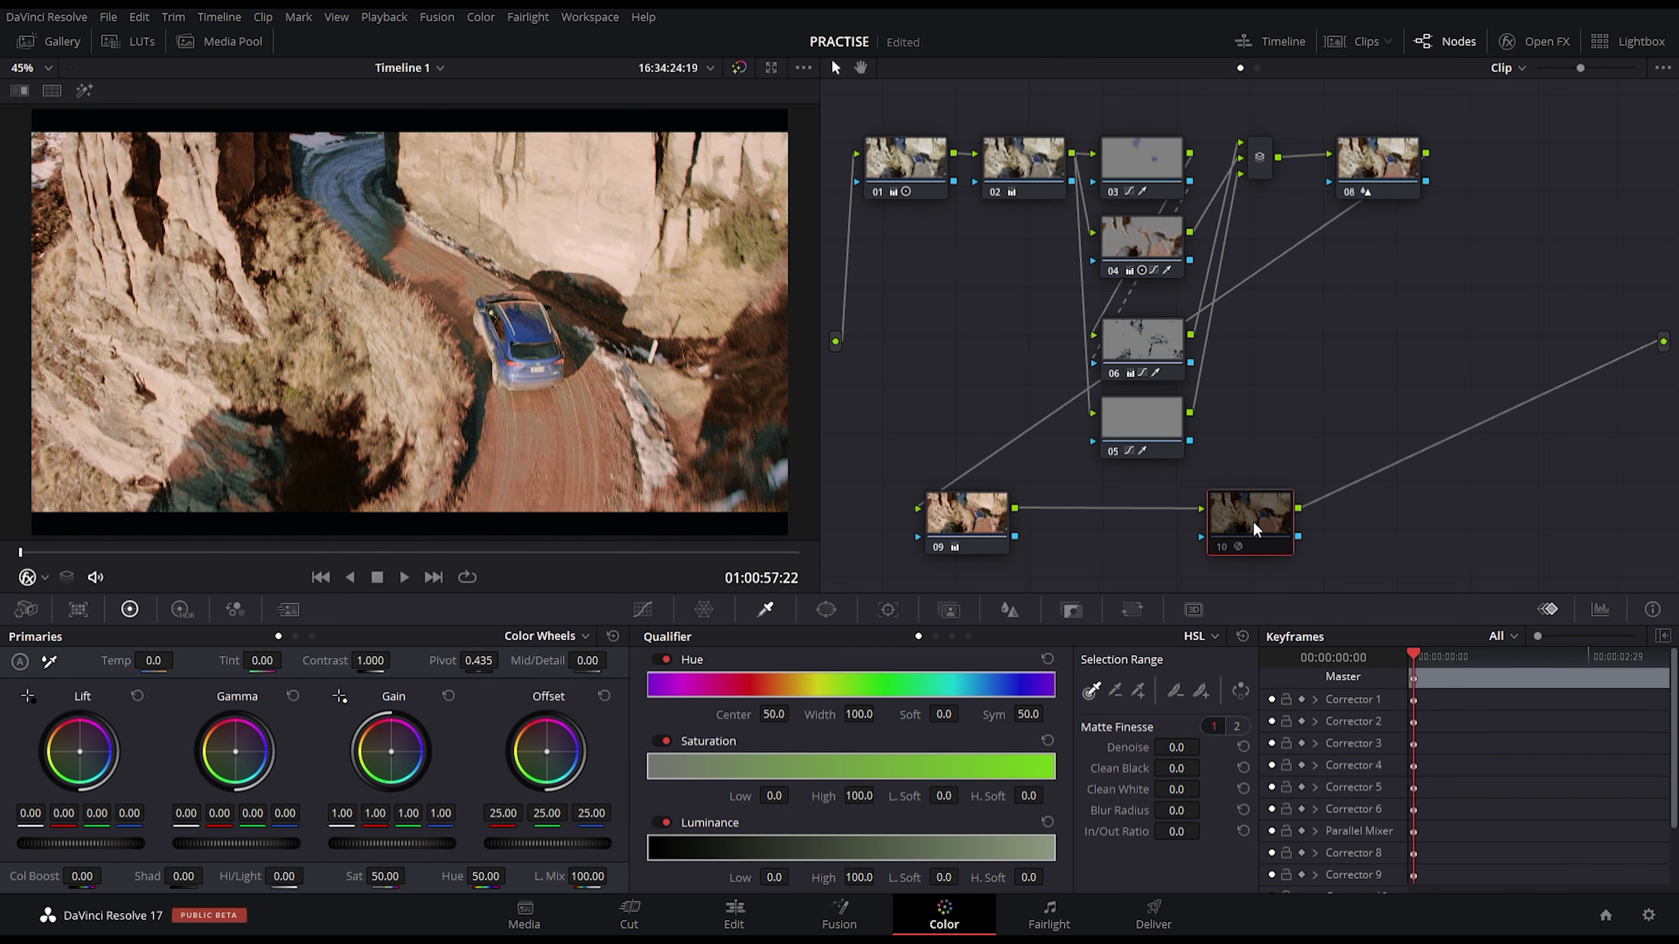
pyautogui.hotkey('ctrl', 'd')
pyautogui.click(1532, 41)
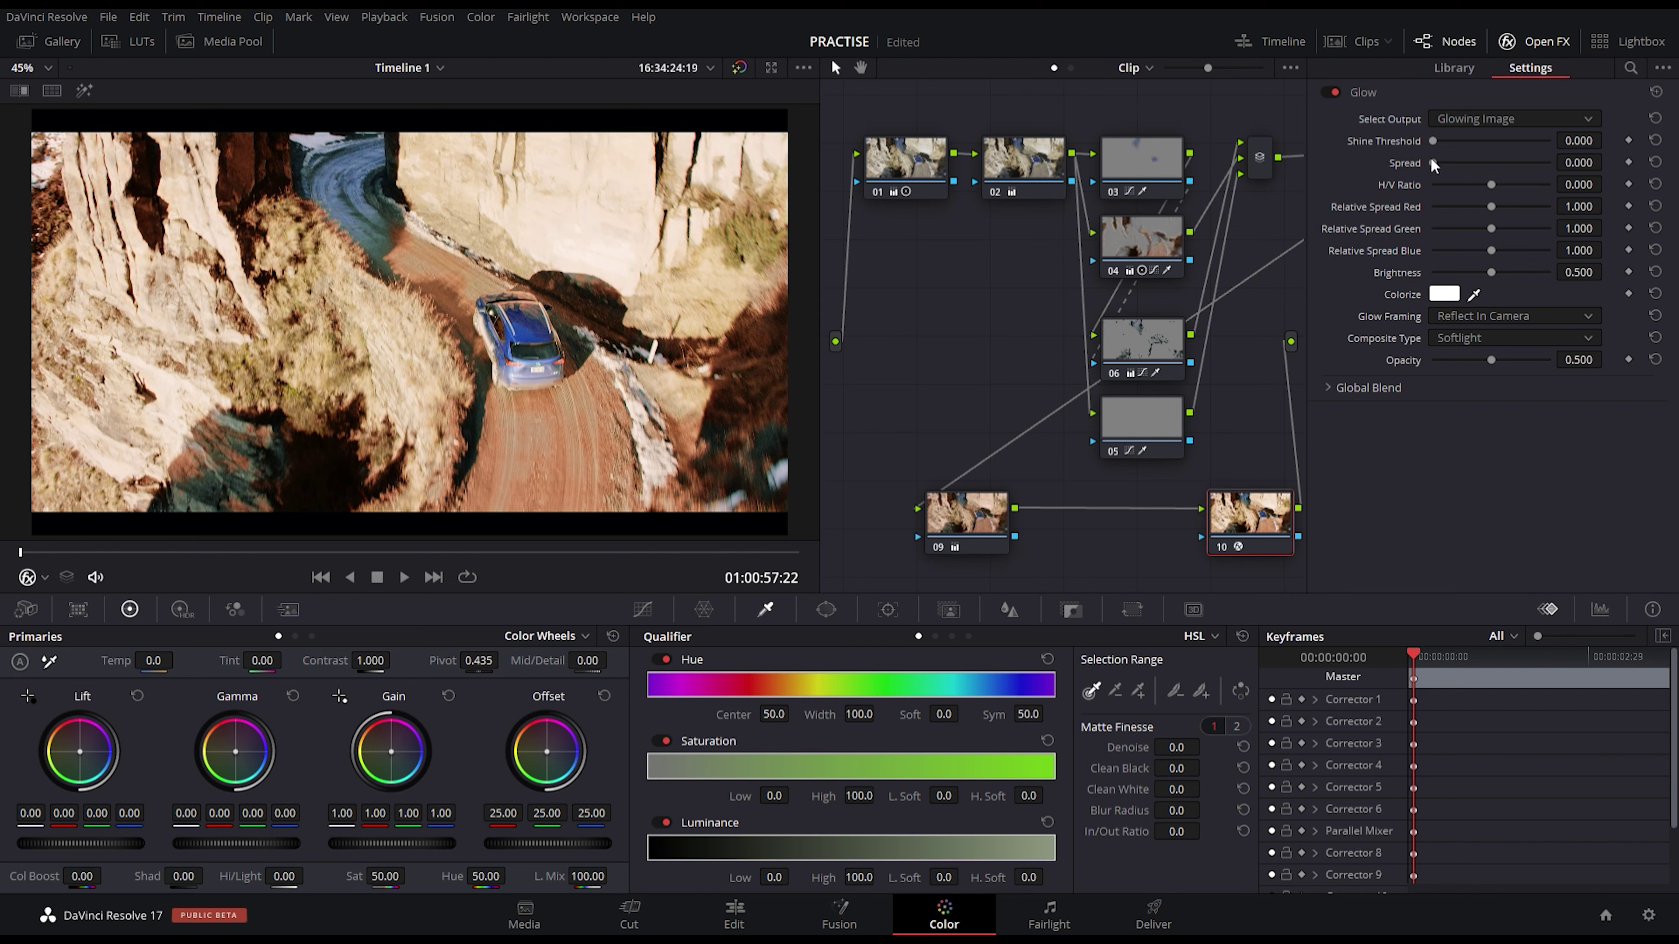
pyautogui.moveTo(1432, 163); pyautogui.dragTo(1376, 190)
pyautogui.click(1456, 41)
pyautogui.click(1456, 41)
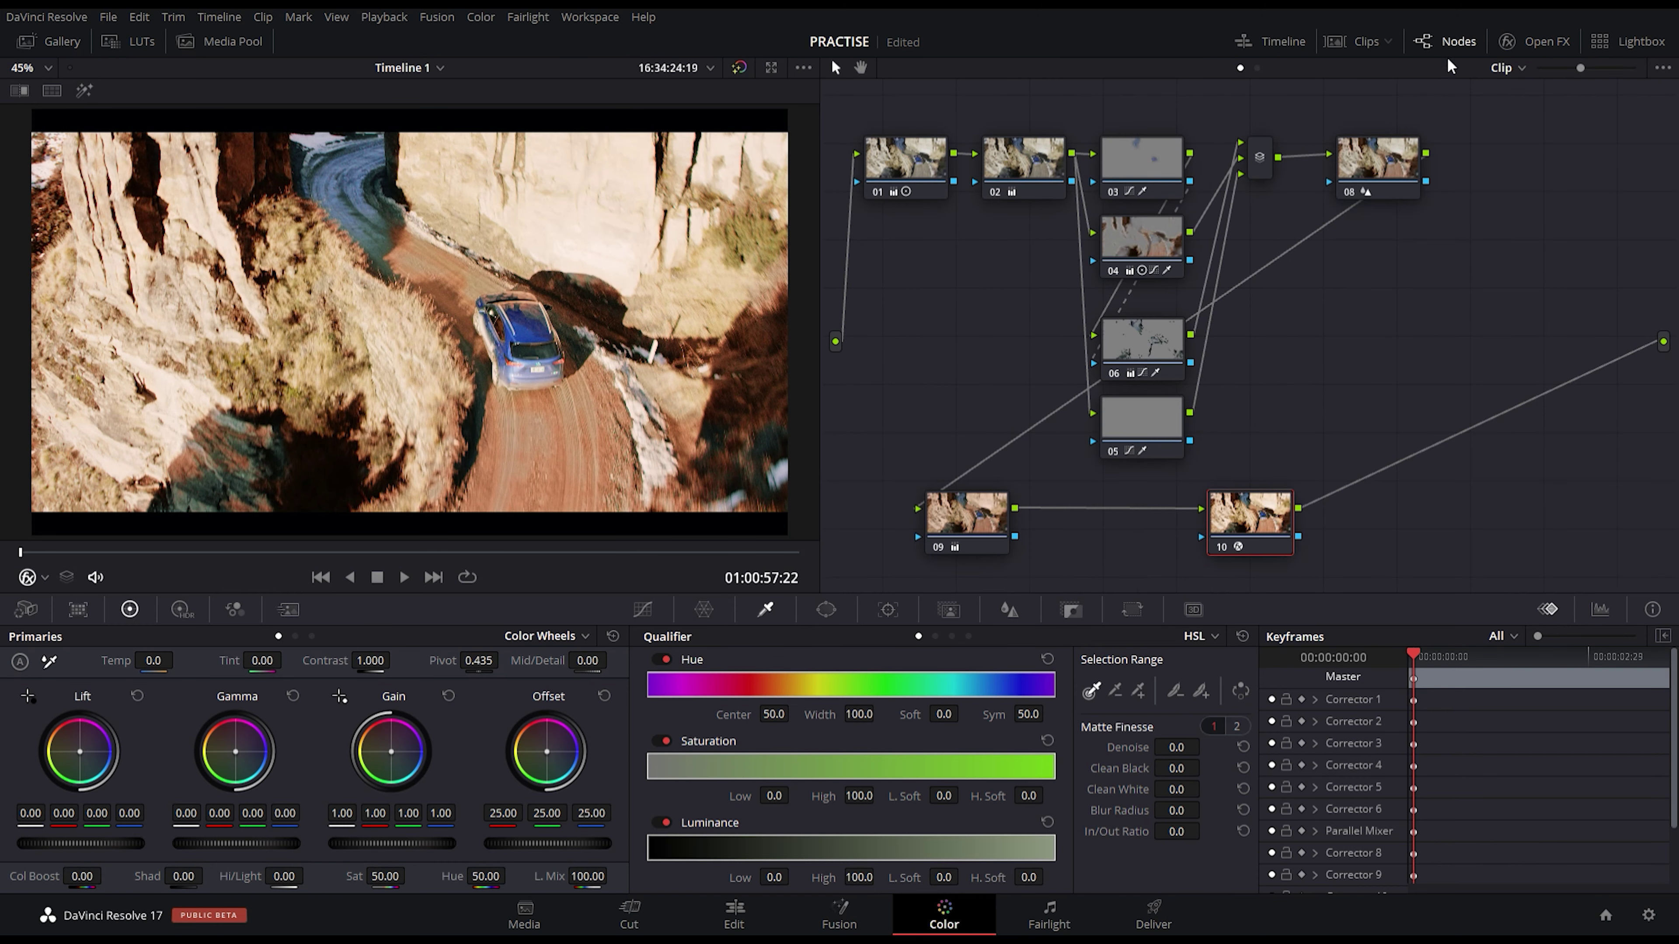
# Step: Move to clip 12, the workshop shot, and scrub partway into it
pyautogui.click(1361, 41)
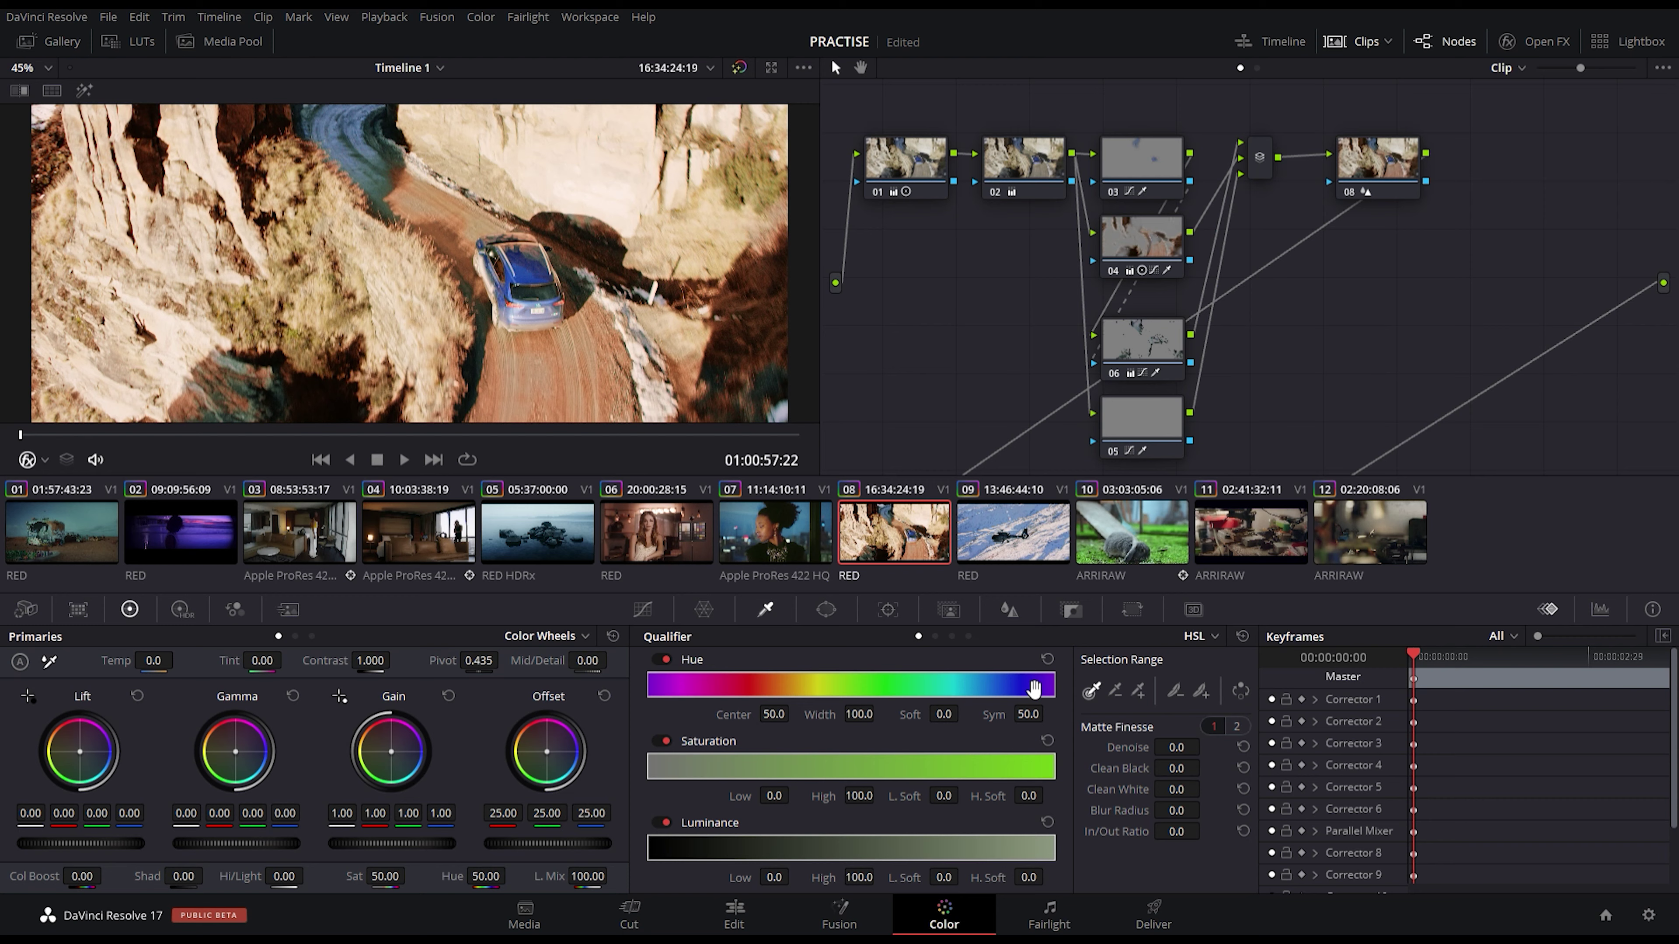
pyautogui.click(1211, 555)
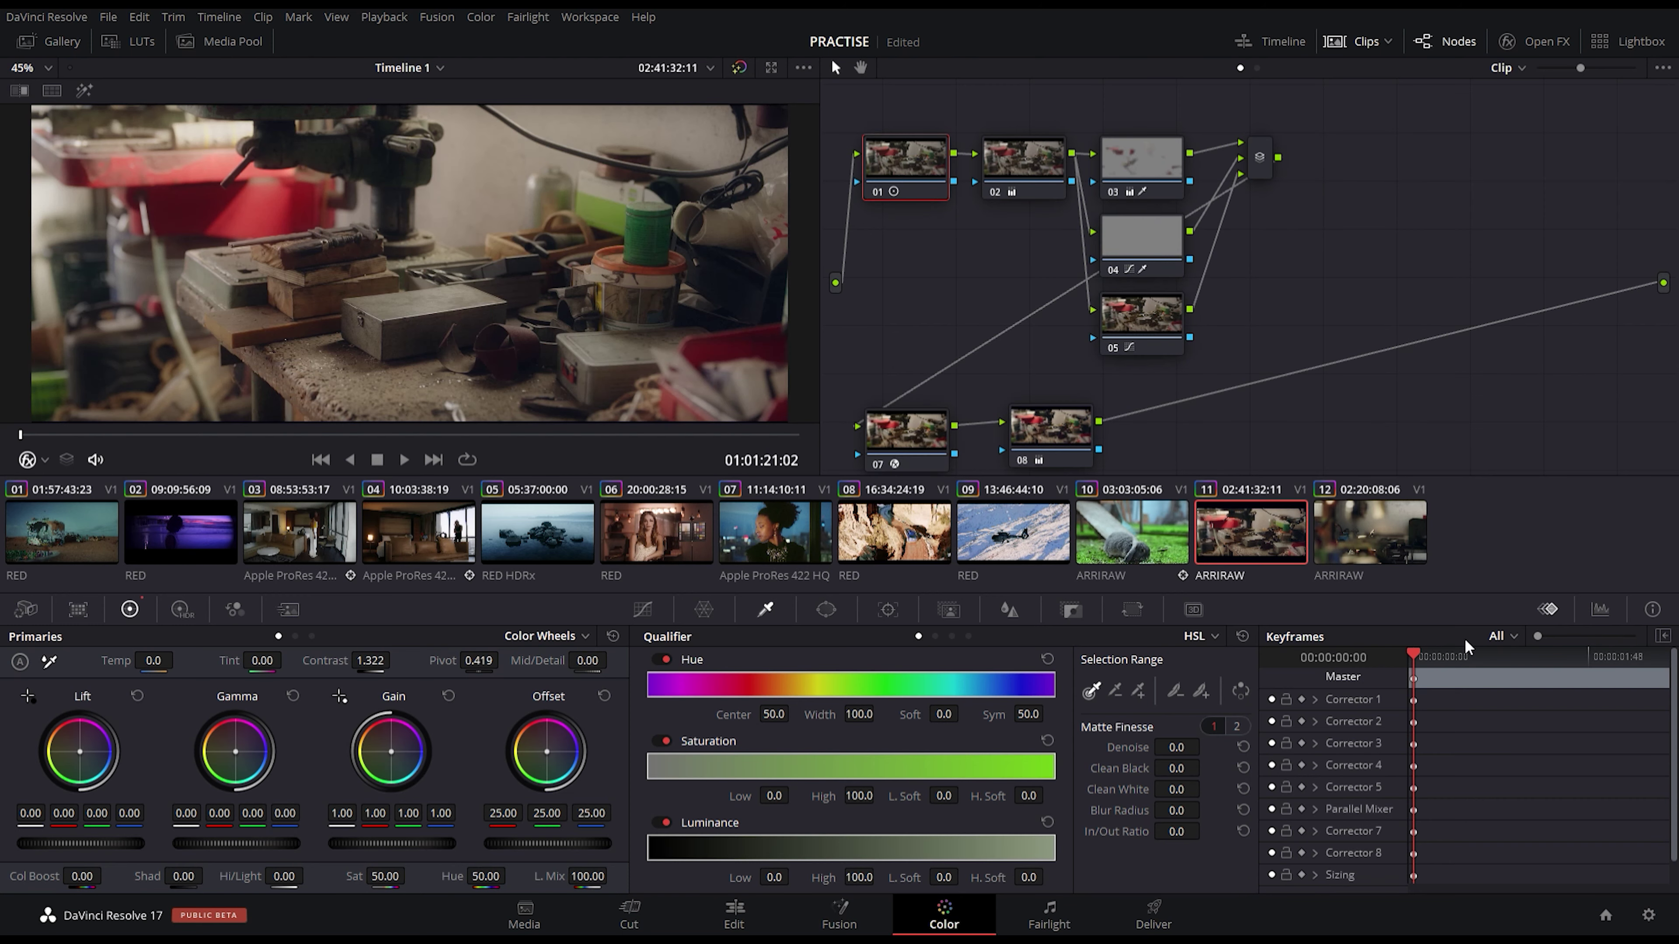
pyautogui.click(1595, 660)
pyautogui.press('Down')
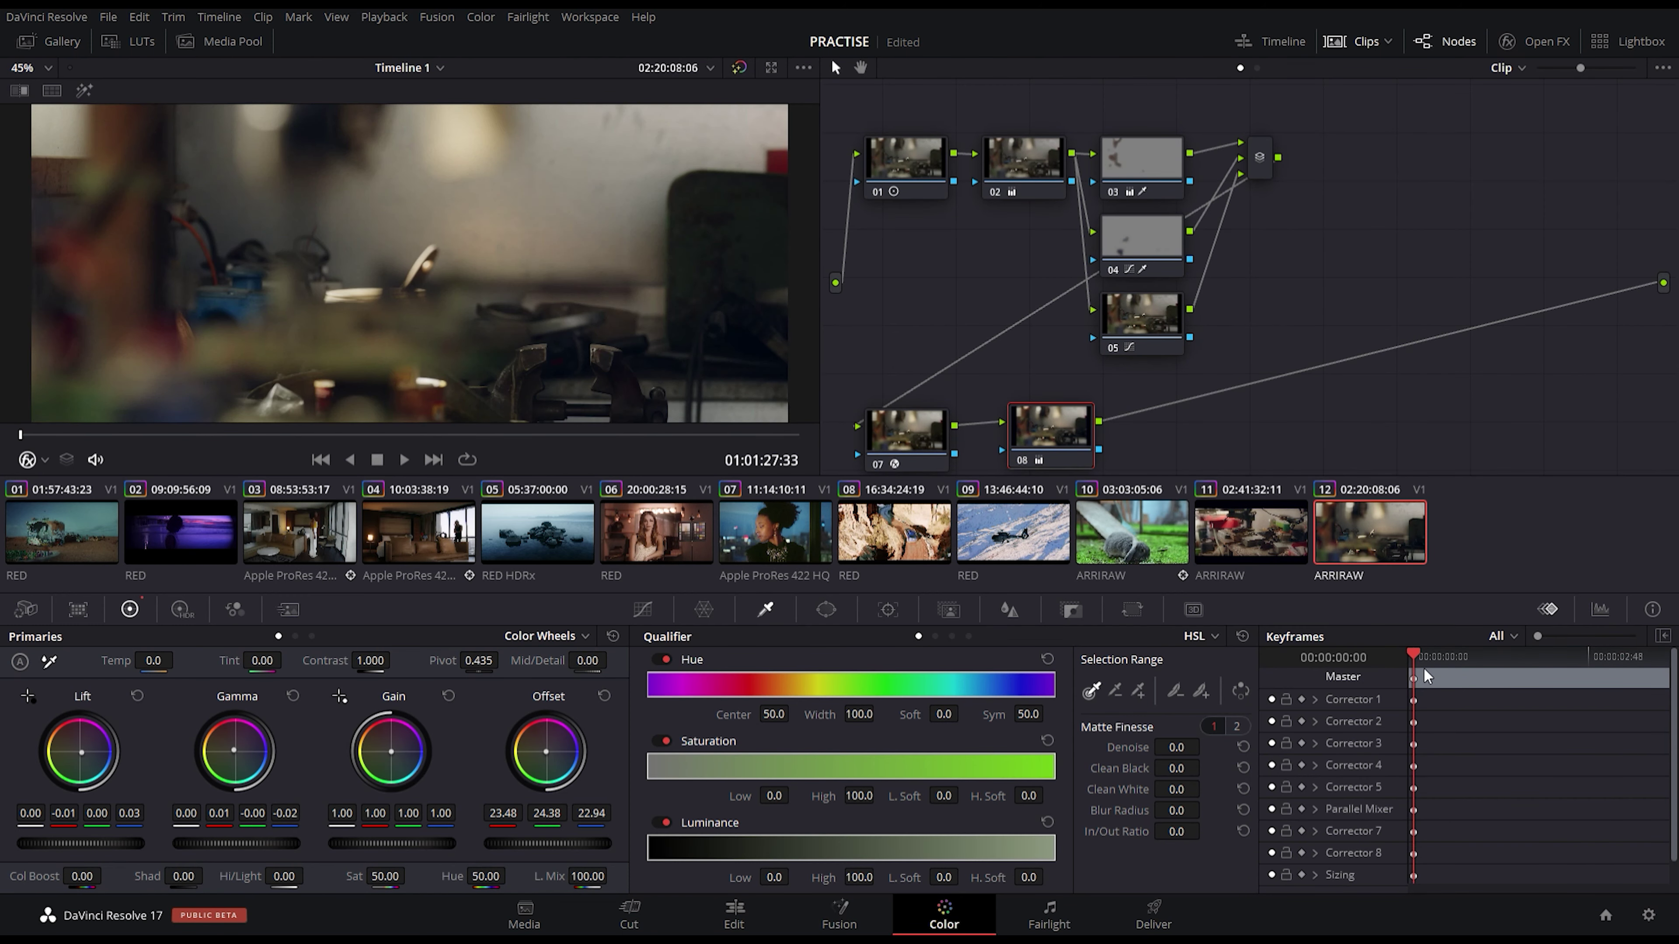
pyautogui.moveTo(1423, 667); pyautogui.dragTo(1532, 671)
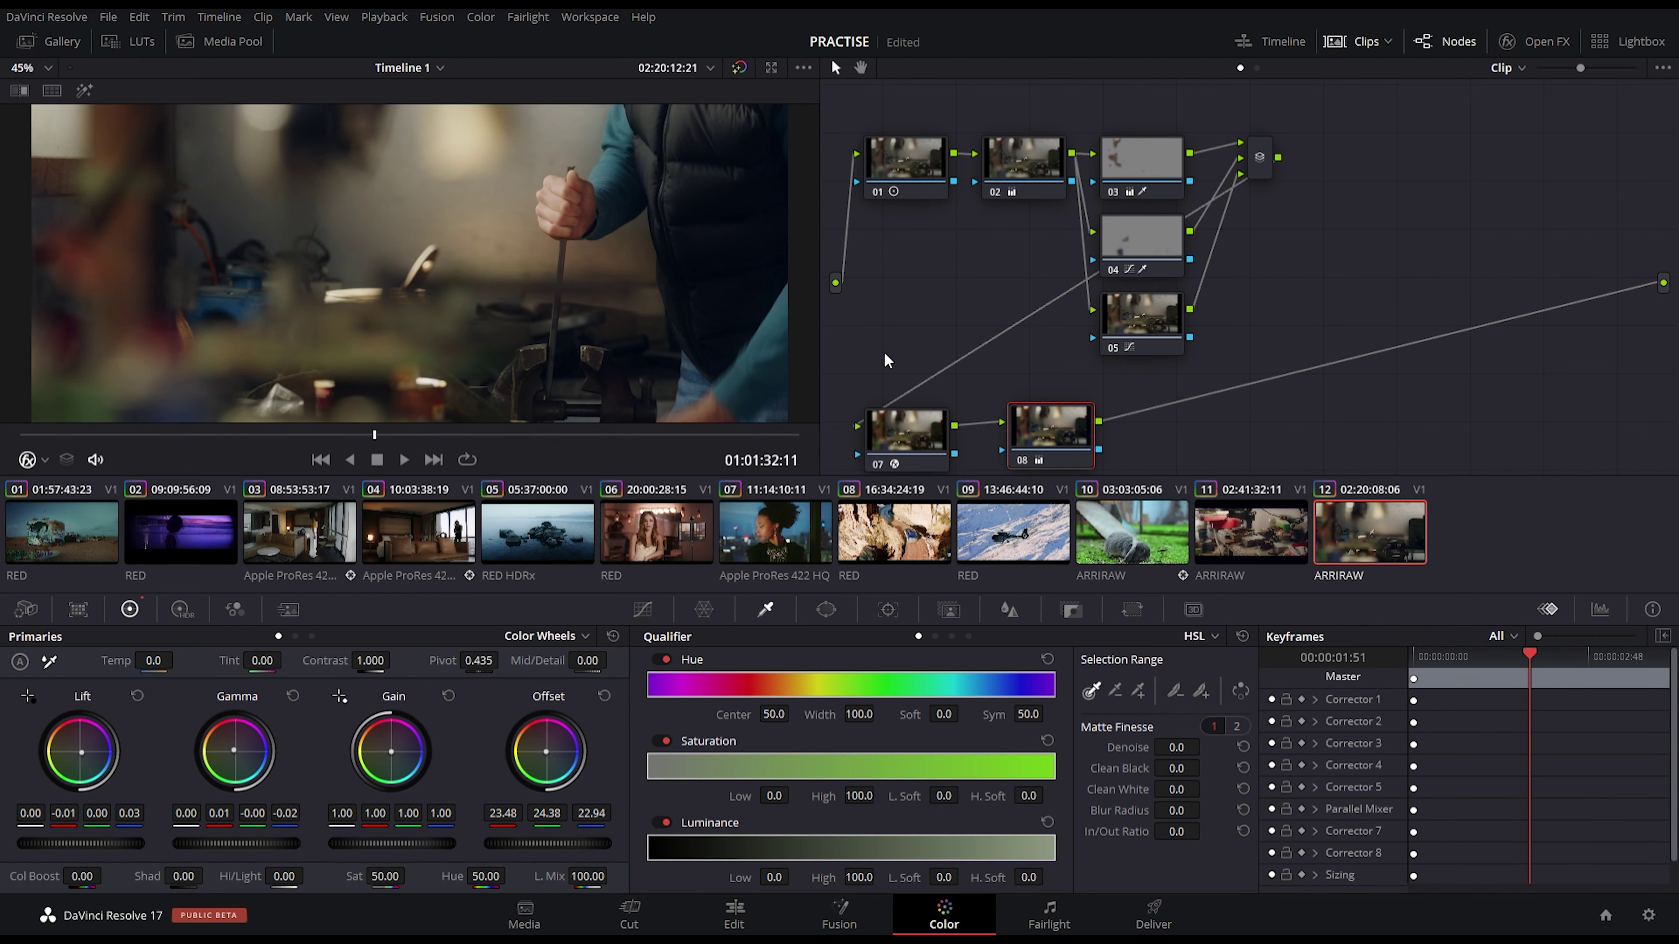
pyautogui.click(1355, 42)
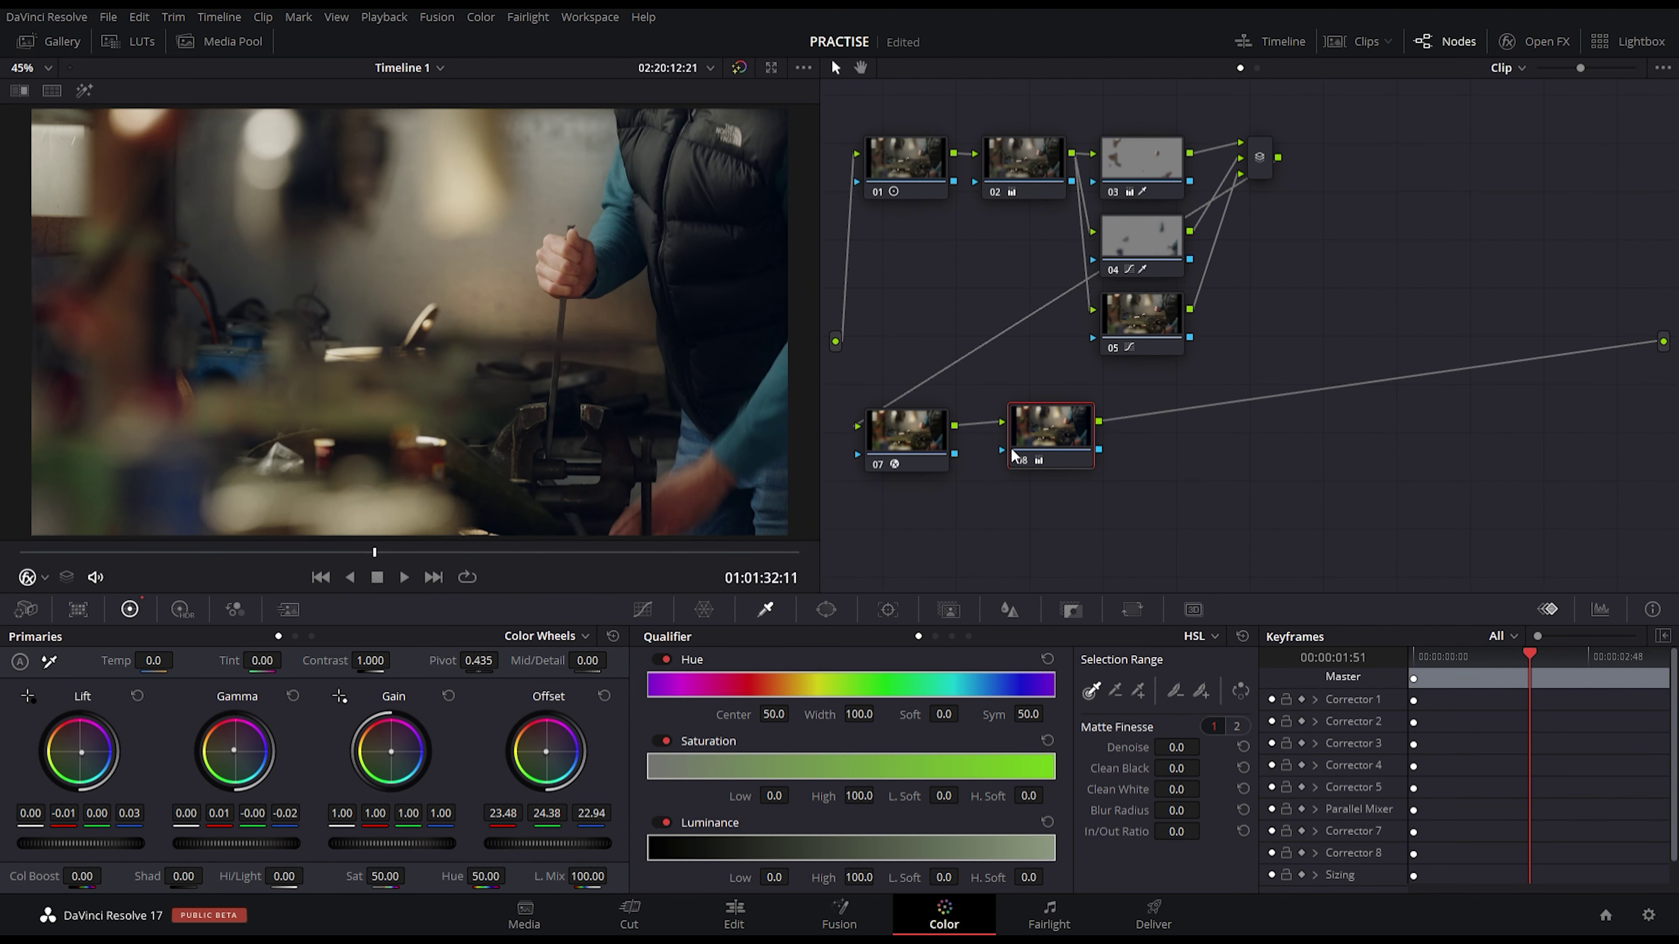
# Step: Add node 09 after node 08 with Film Grain, Grain Only view, Strength 0.575 and Size 0.201
pyautogui.hotkey('alt', 's')
pyautogui.moveTo(1168, 425); pyautogui.dragTo(900, 528)
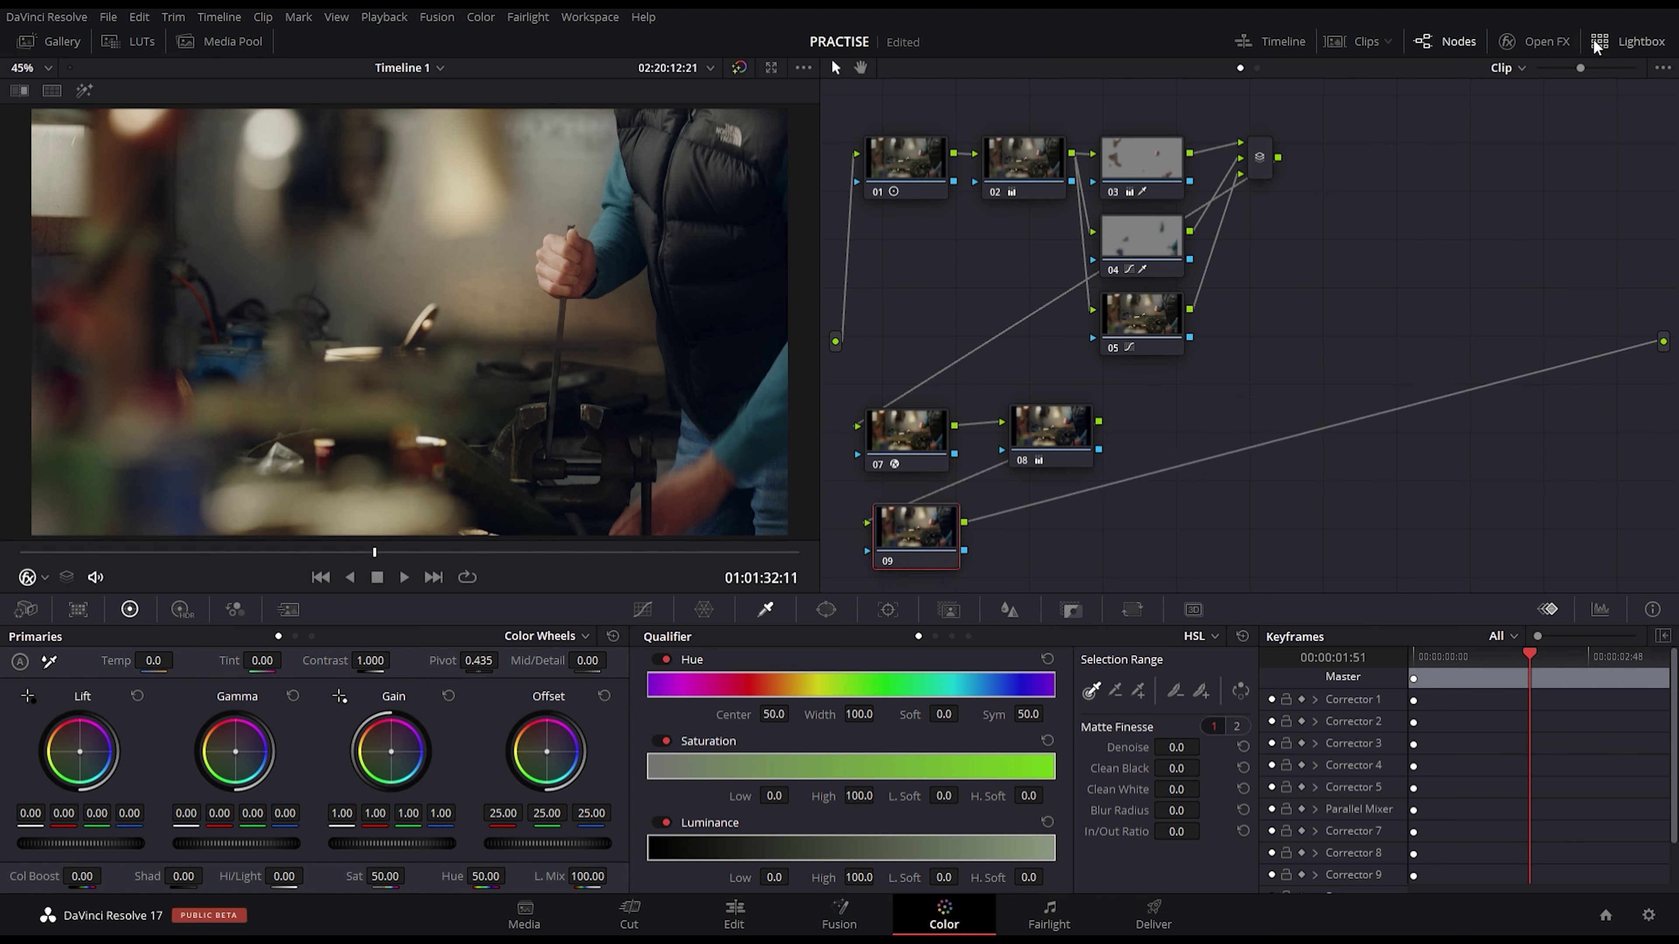
pyautogui.click(1520, 42)
pyautogui.hotkey('ctrl', 'f')
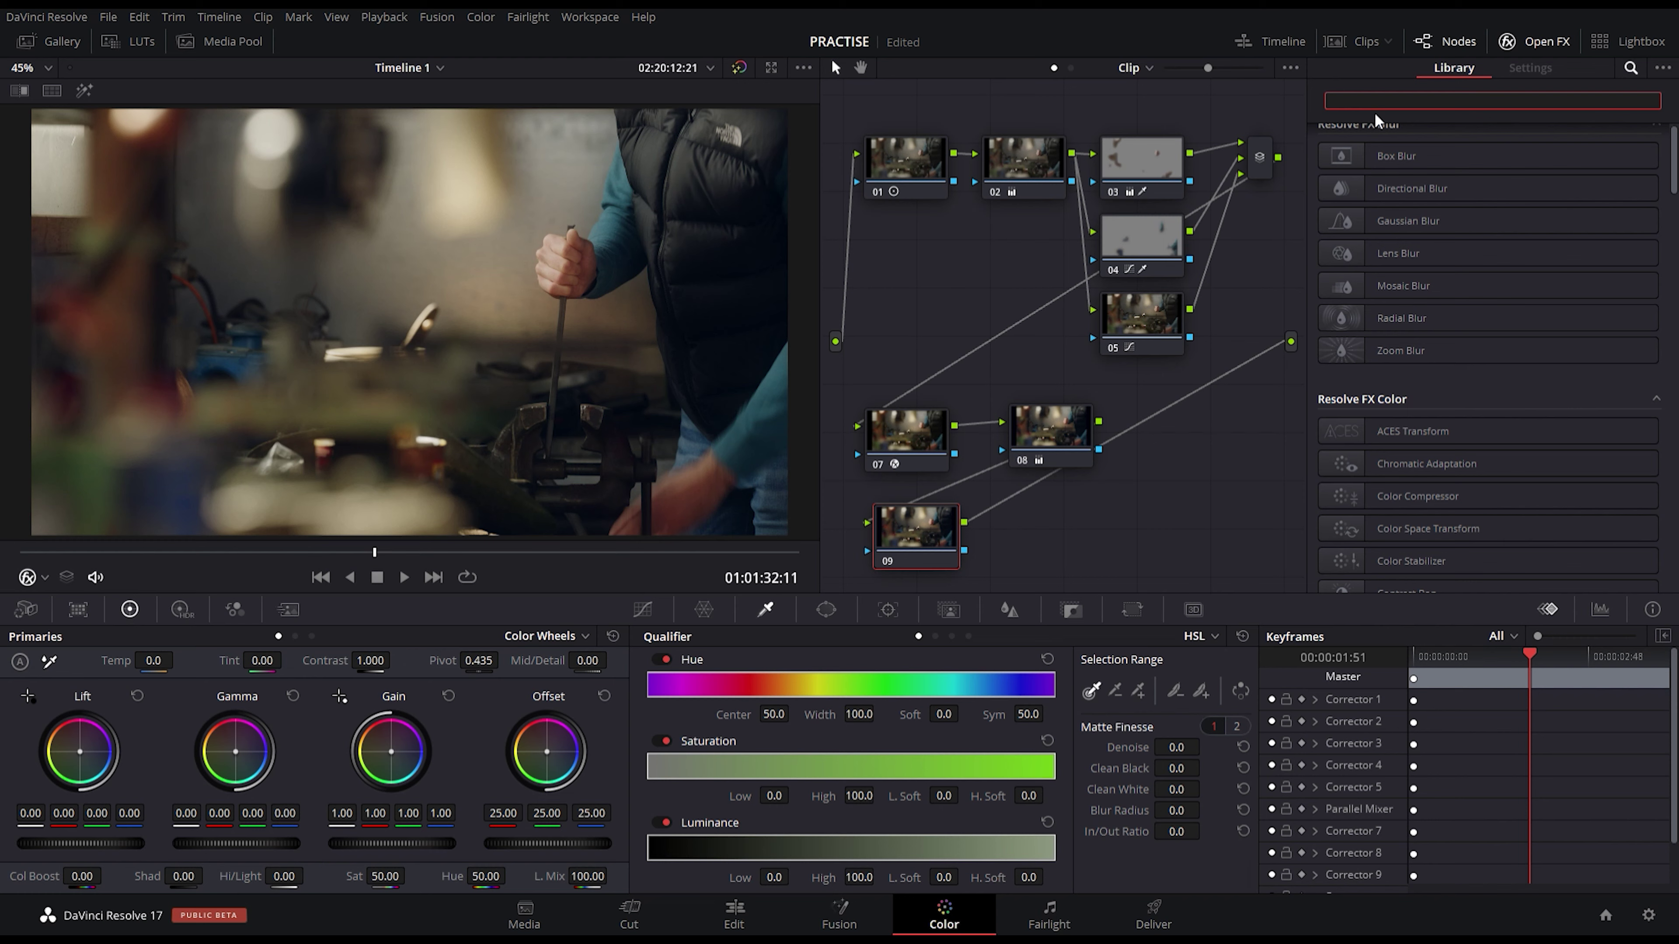
pyautogui.write('grai')
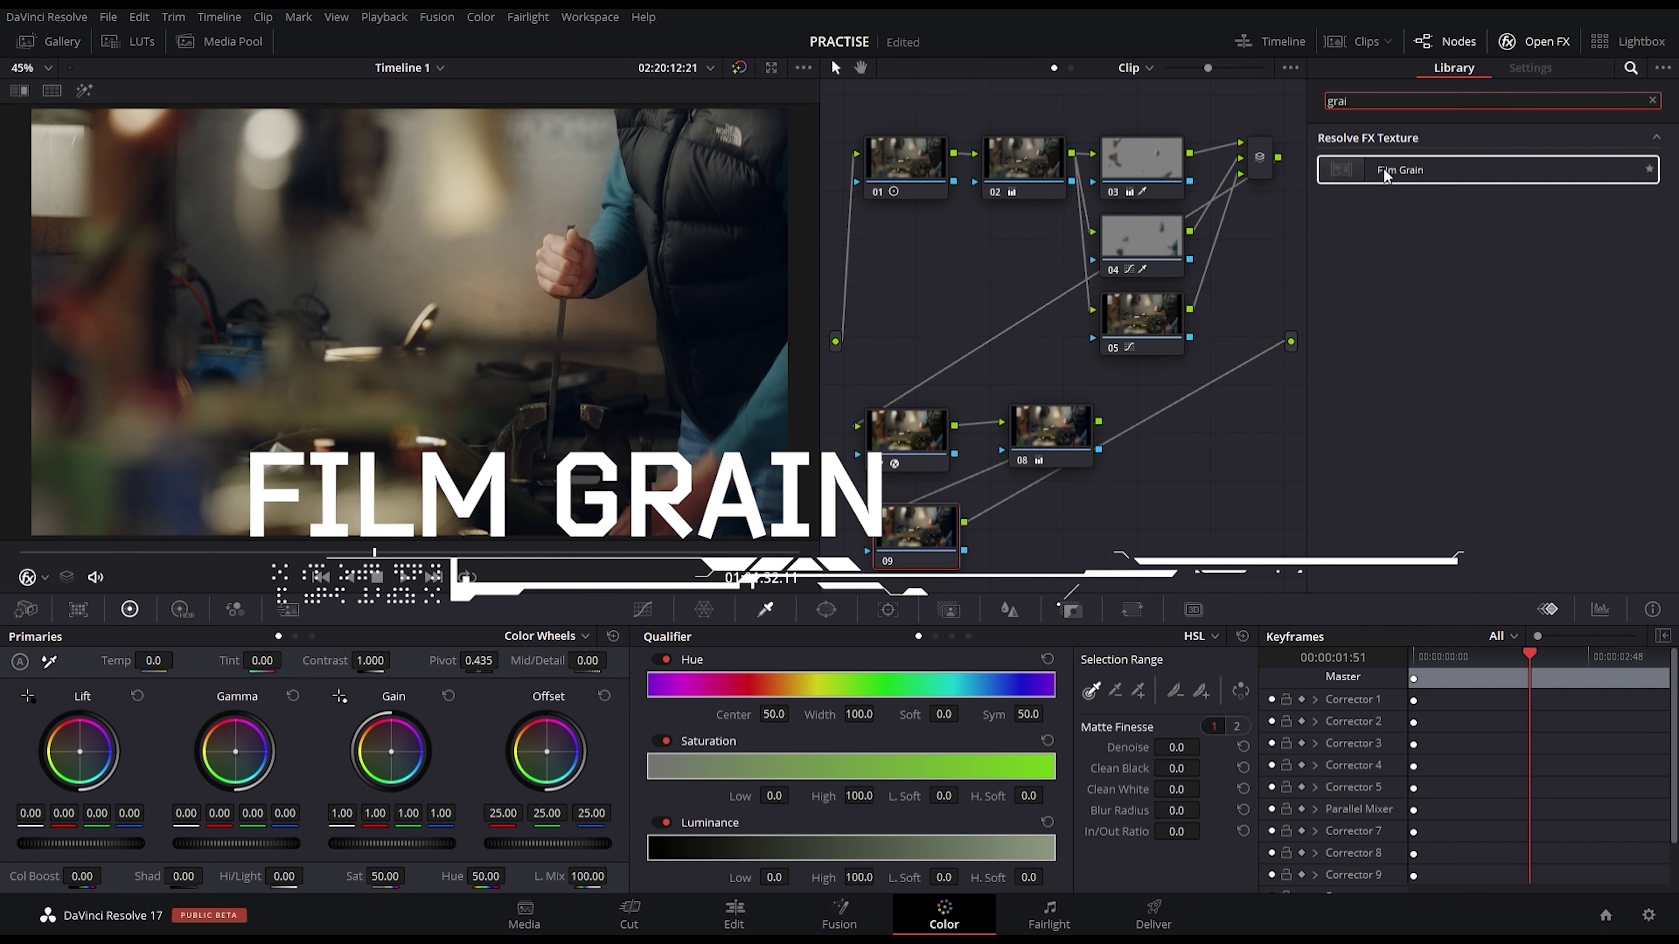
pyautogui.moveTo(1386, 177); pyautogui.dragTo(1001, 569)
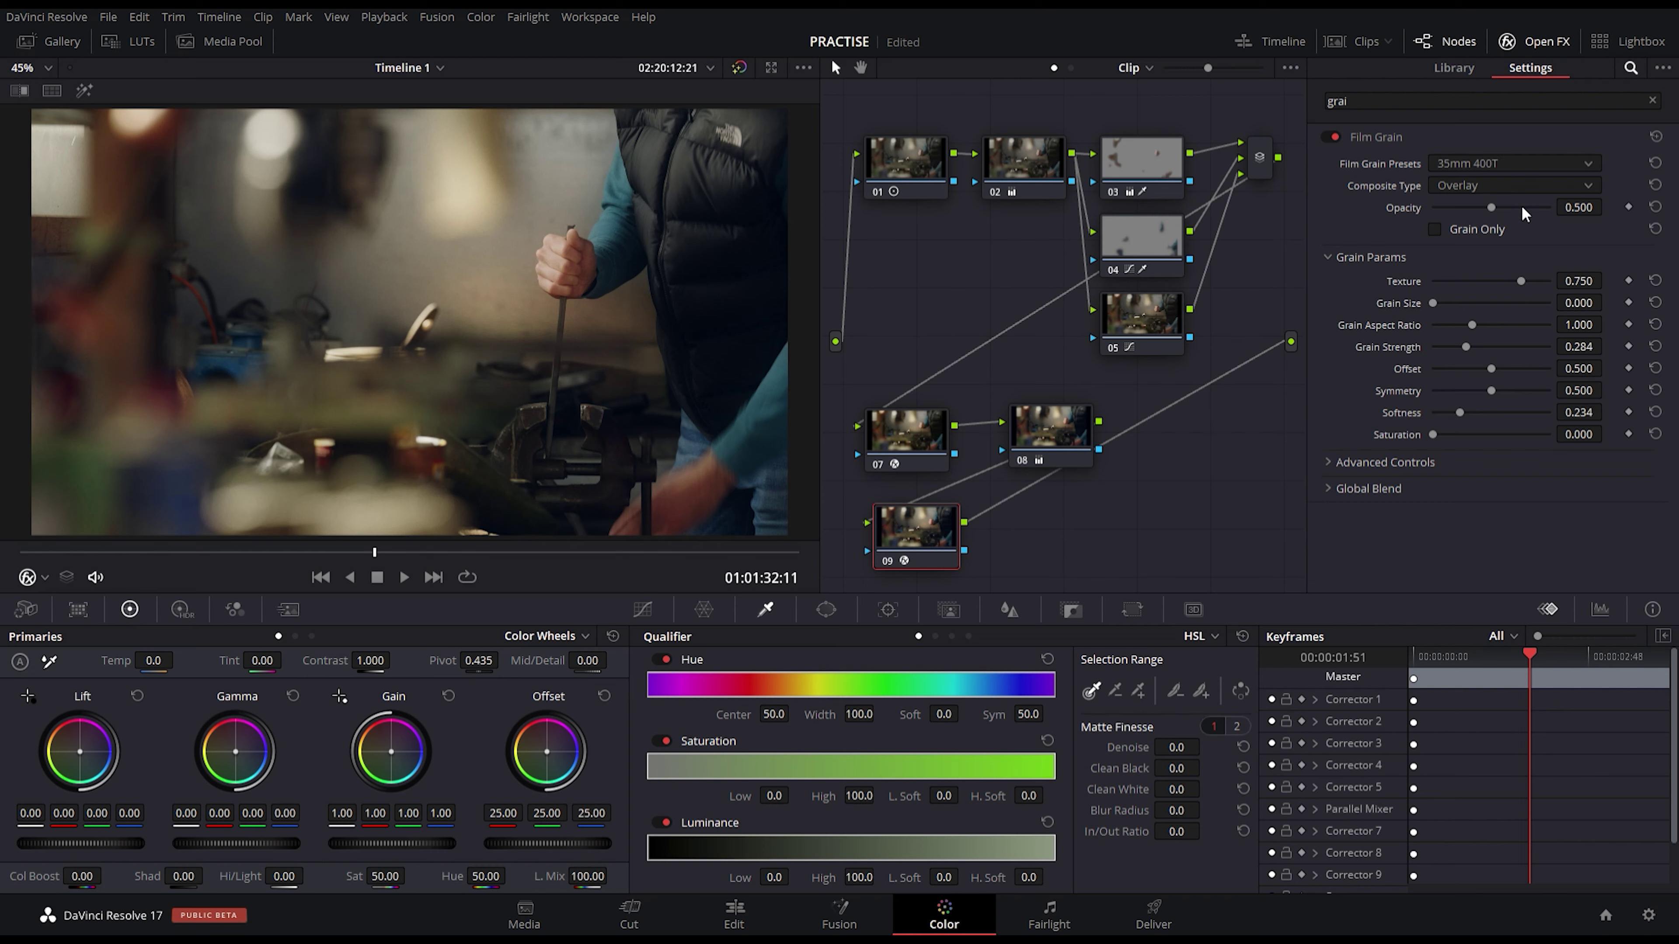
pyautogui.click(1435, 230)
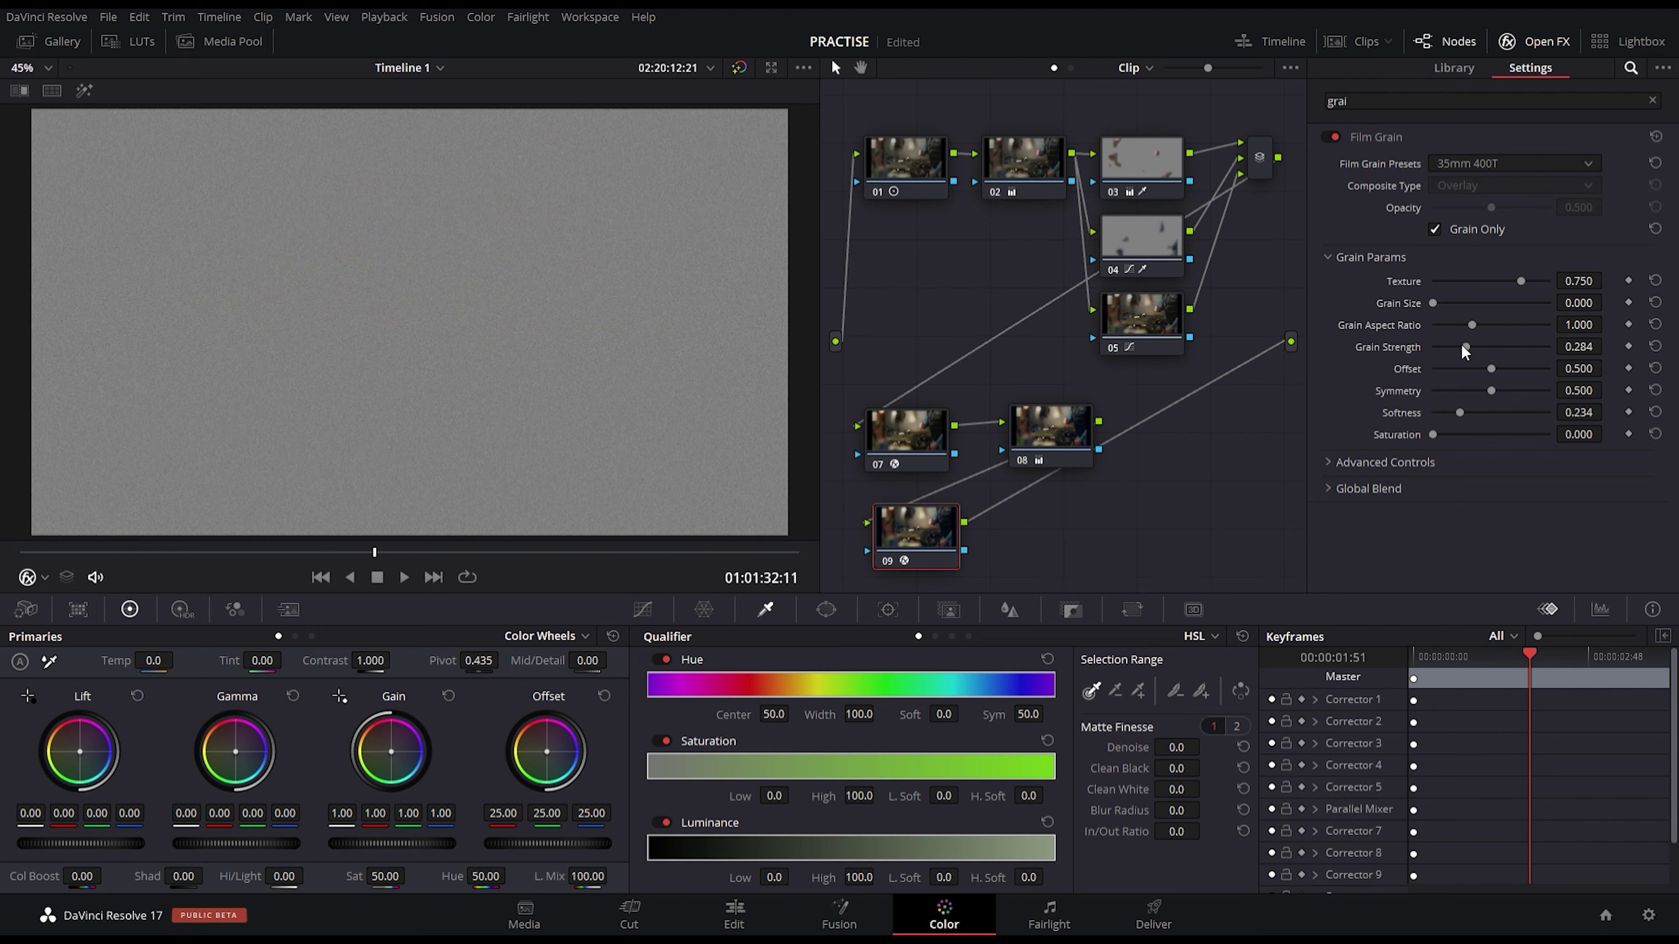
pyautogui.moveTo(1463, 345); pyautogui.dragTo(1456, 308)
# Step: Blend the grain back into the image and compare node 09 on and off while zoomed in
pyautogui.click(1433, 230)
pyautogui.scroll(8, 335, 366)
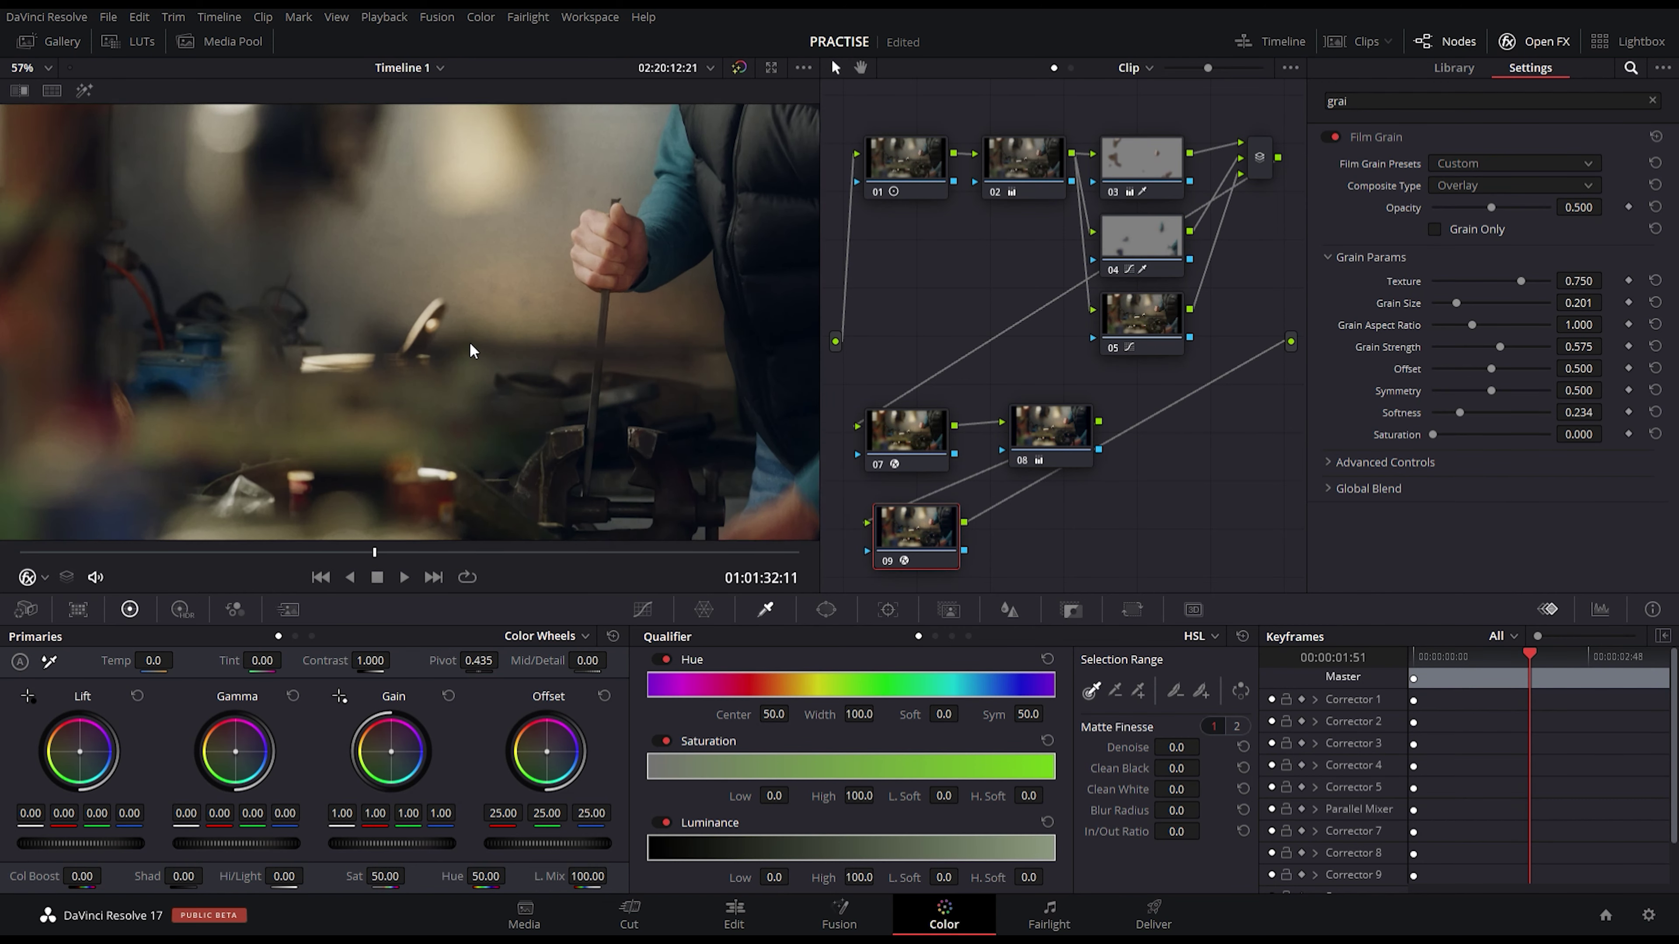
pyautogui.scroll(3, 607, 356)
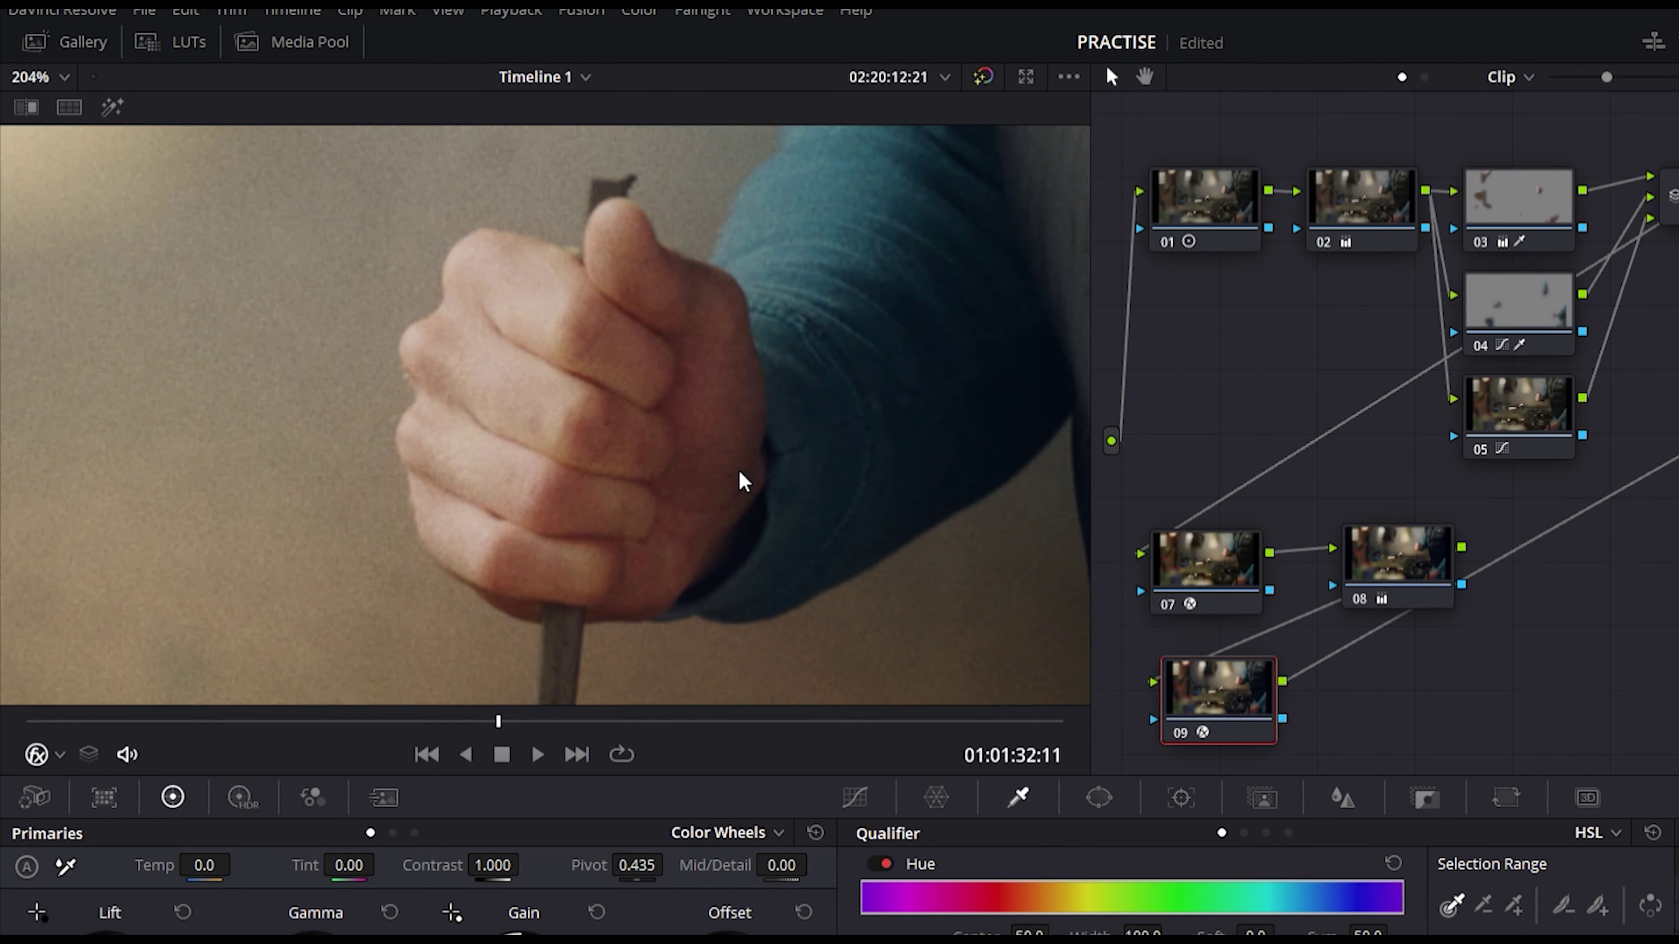
pyautogui.hotkey('ctrl', 'd')
pyautogui.hotkey('ctrl', 'd')
pyautogui.scroll(-5, 738, 470)
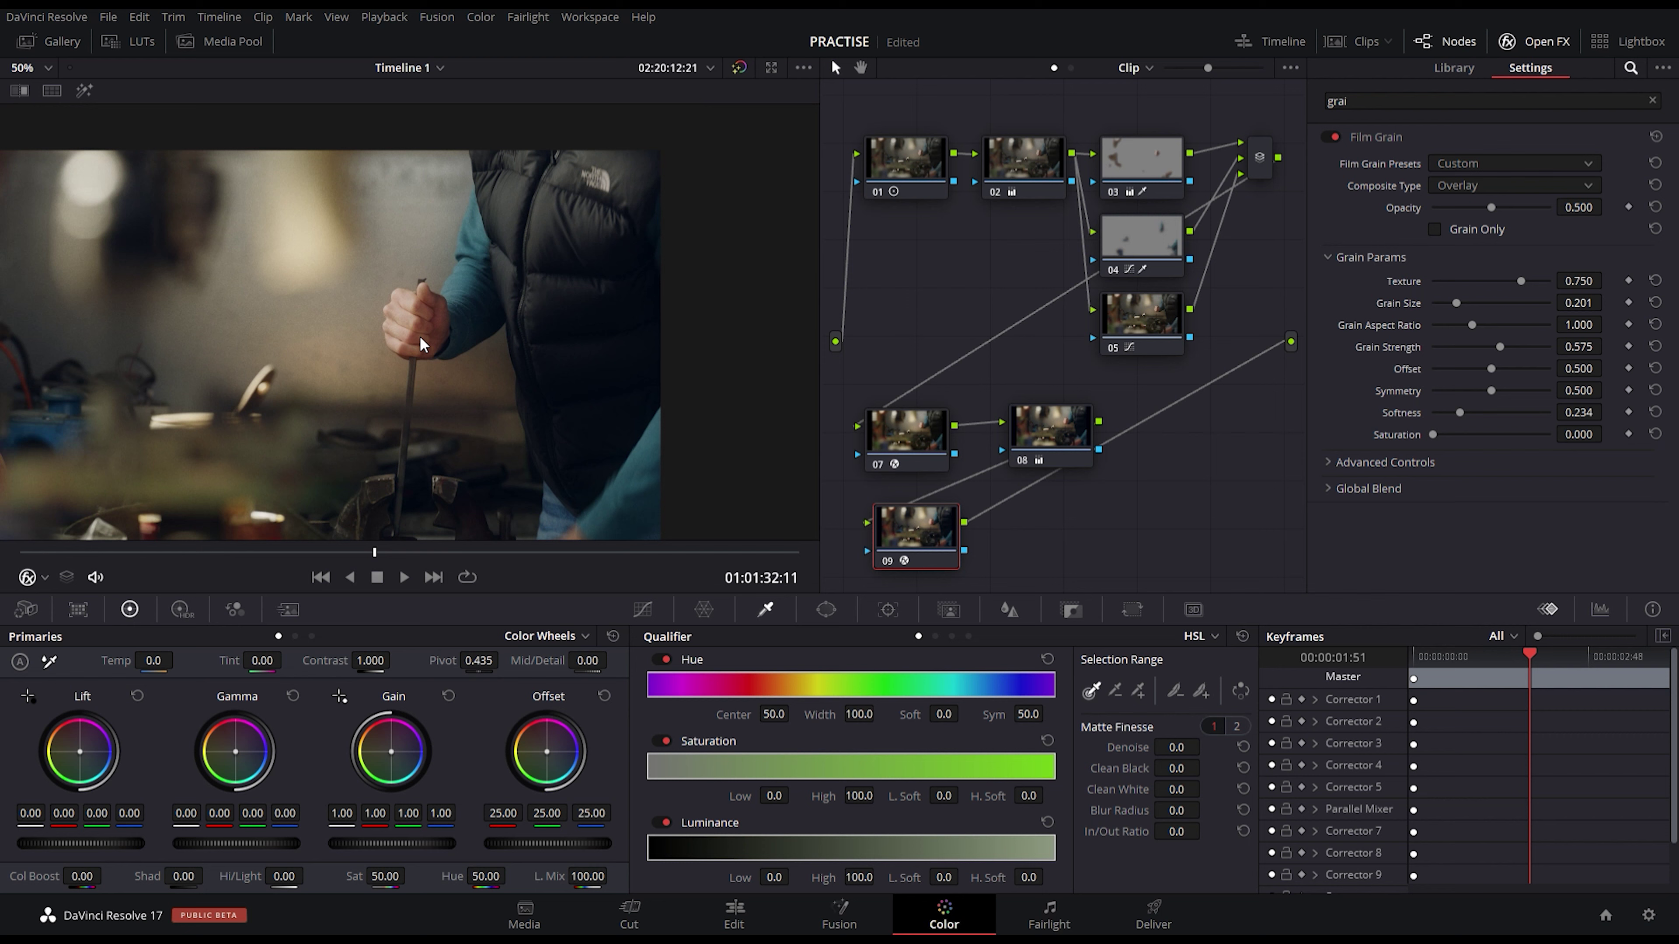
pyautogui.scroll(-2, 423, 344)
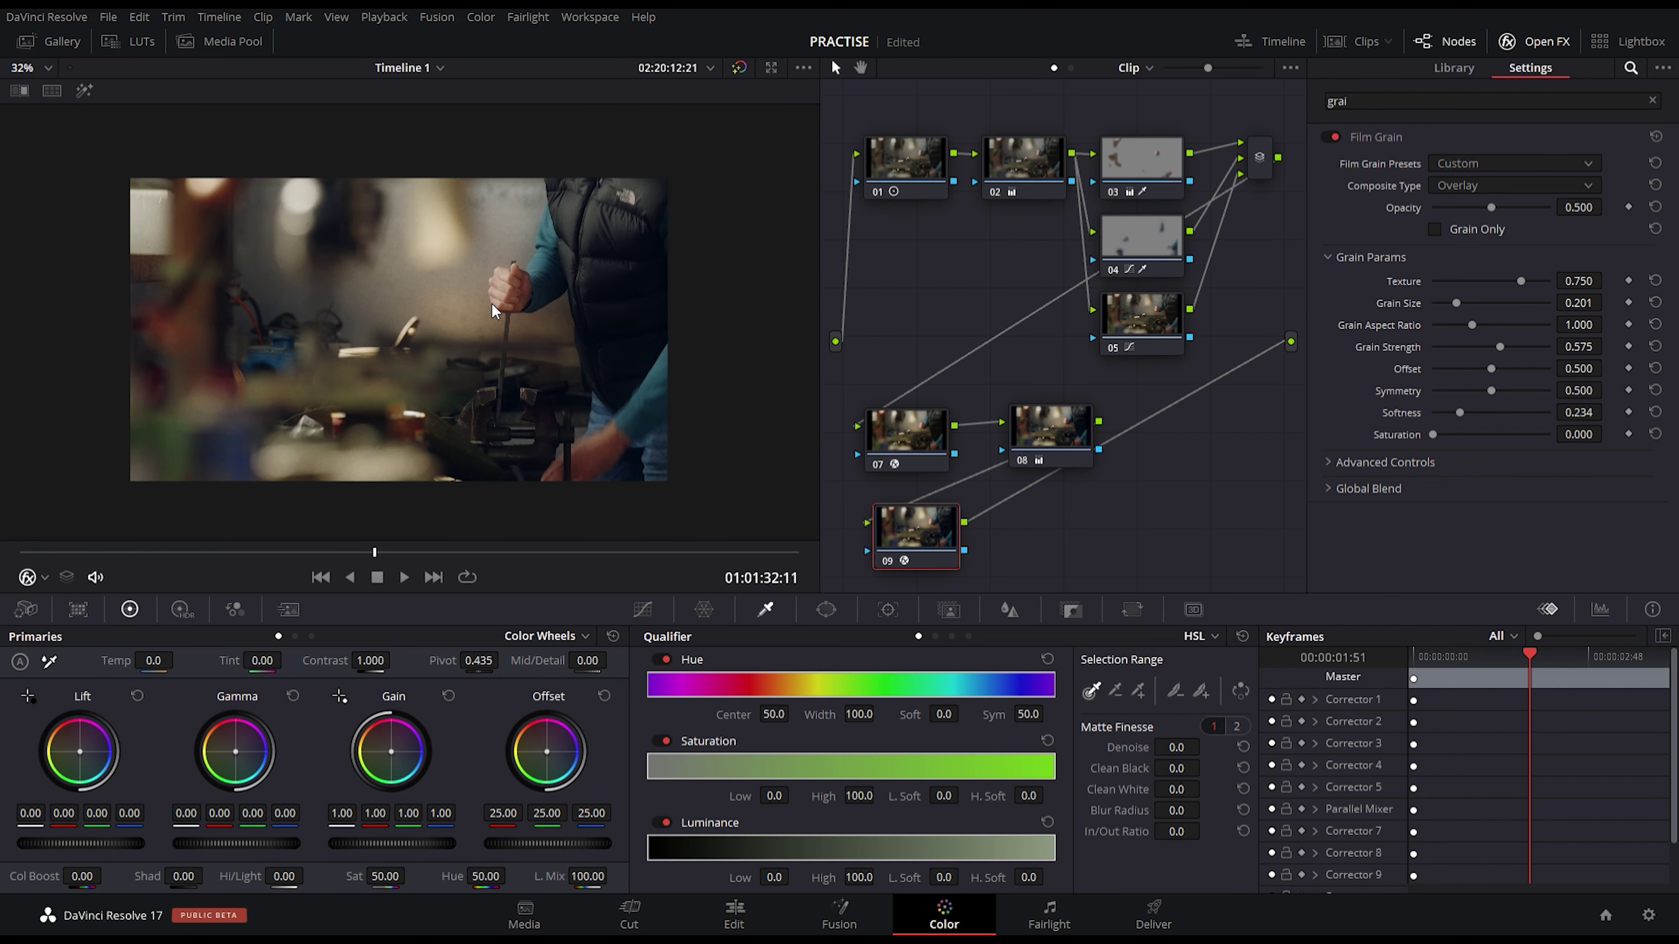
pyautogui.scroll(2, 494, 311)
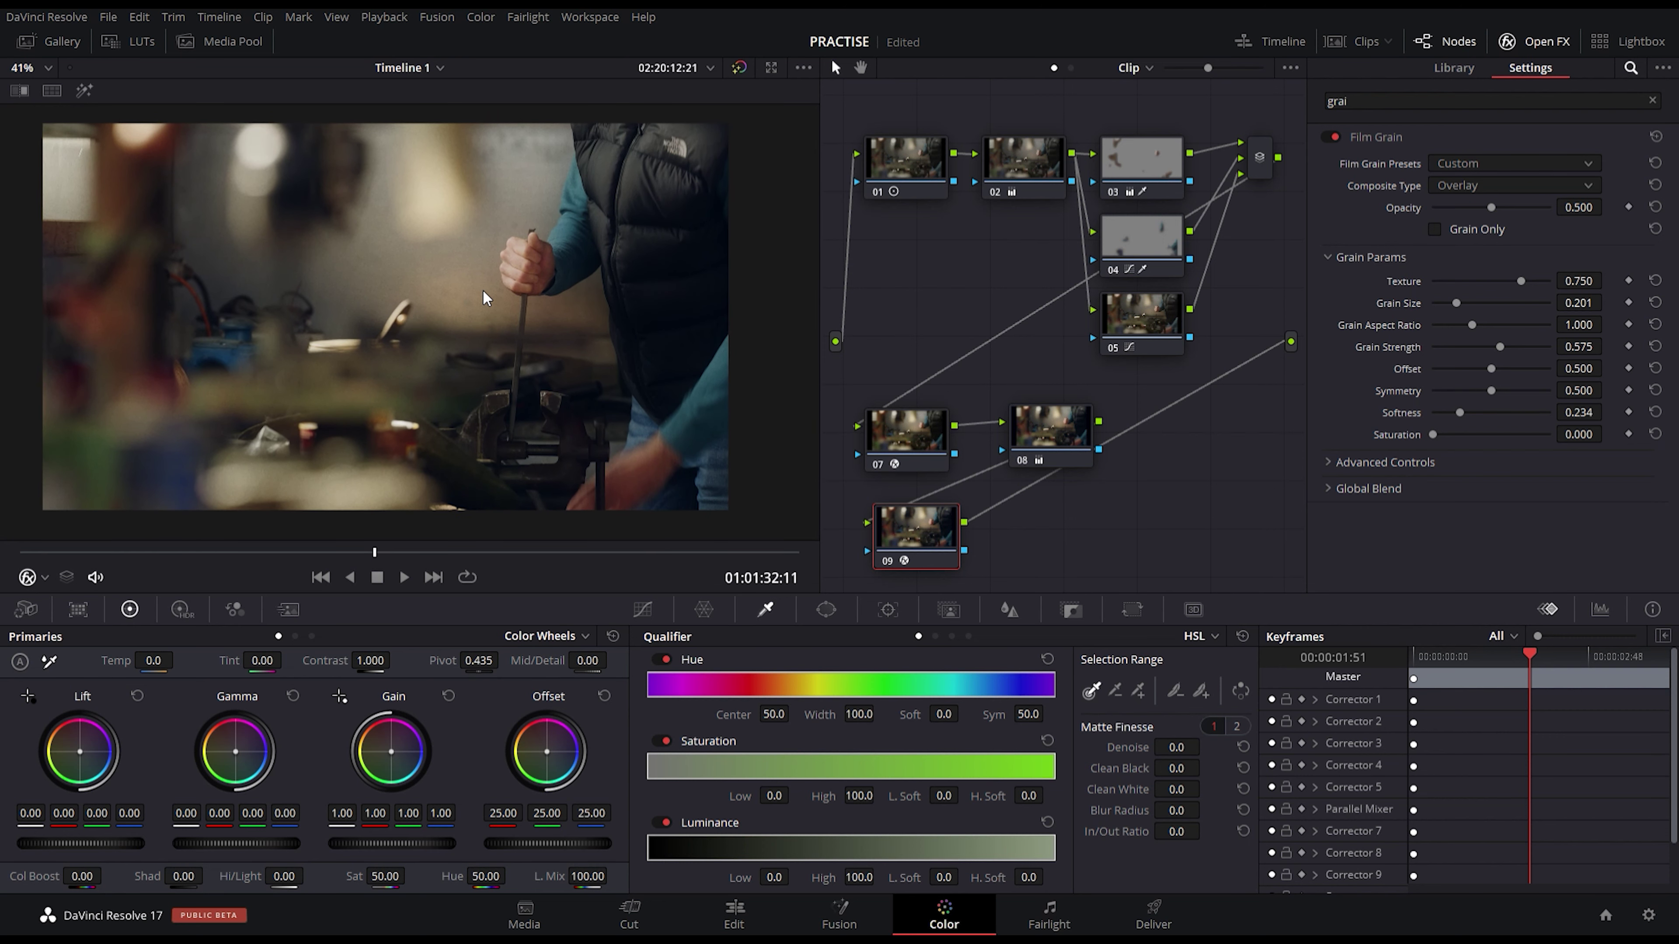
pyautogui.scroll(2, 486, 297)
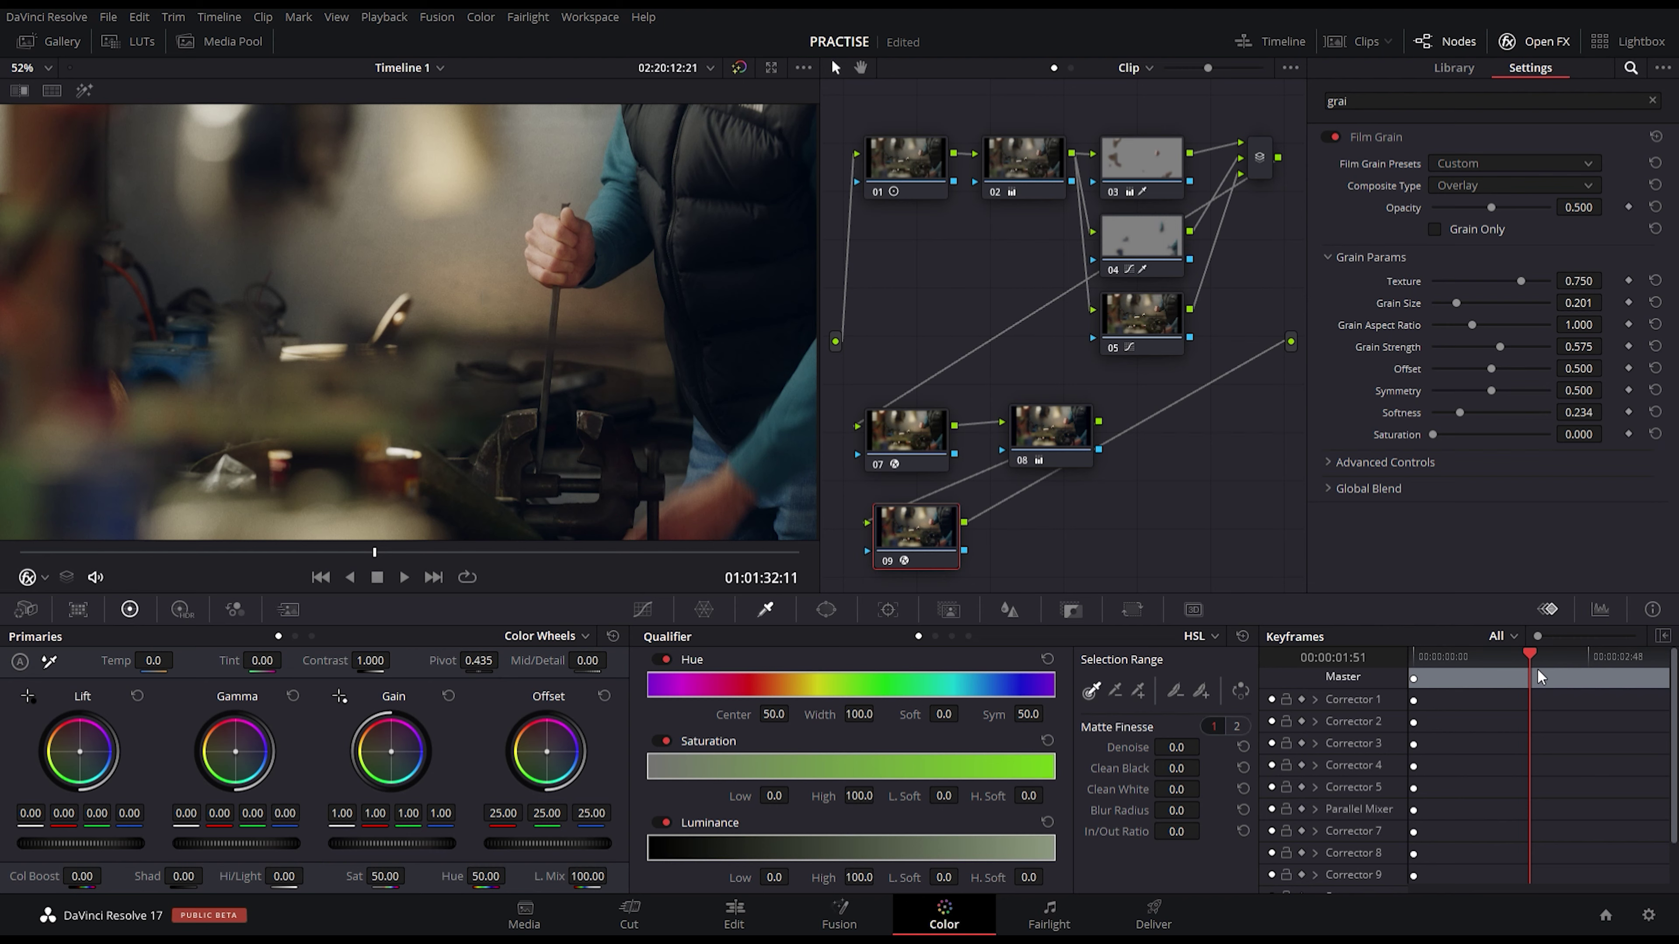
# Step: Play clip 12 from its start to review the grain on the magnified drill bit
pyautogui.moveTo(1531, 654); pyautogui.dragTo(1413, 654)
pyautogui.press('space')
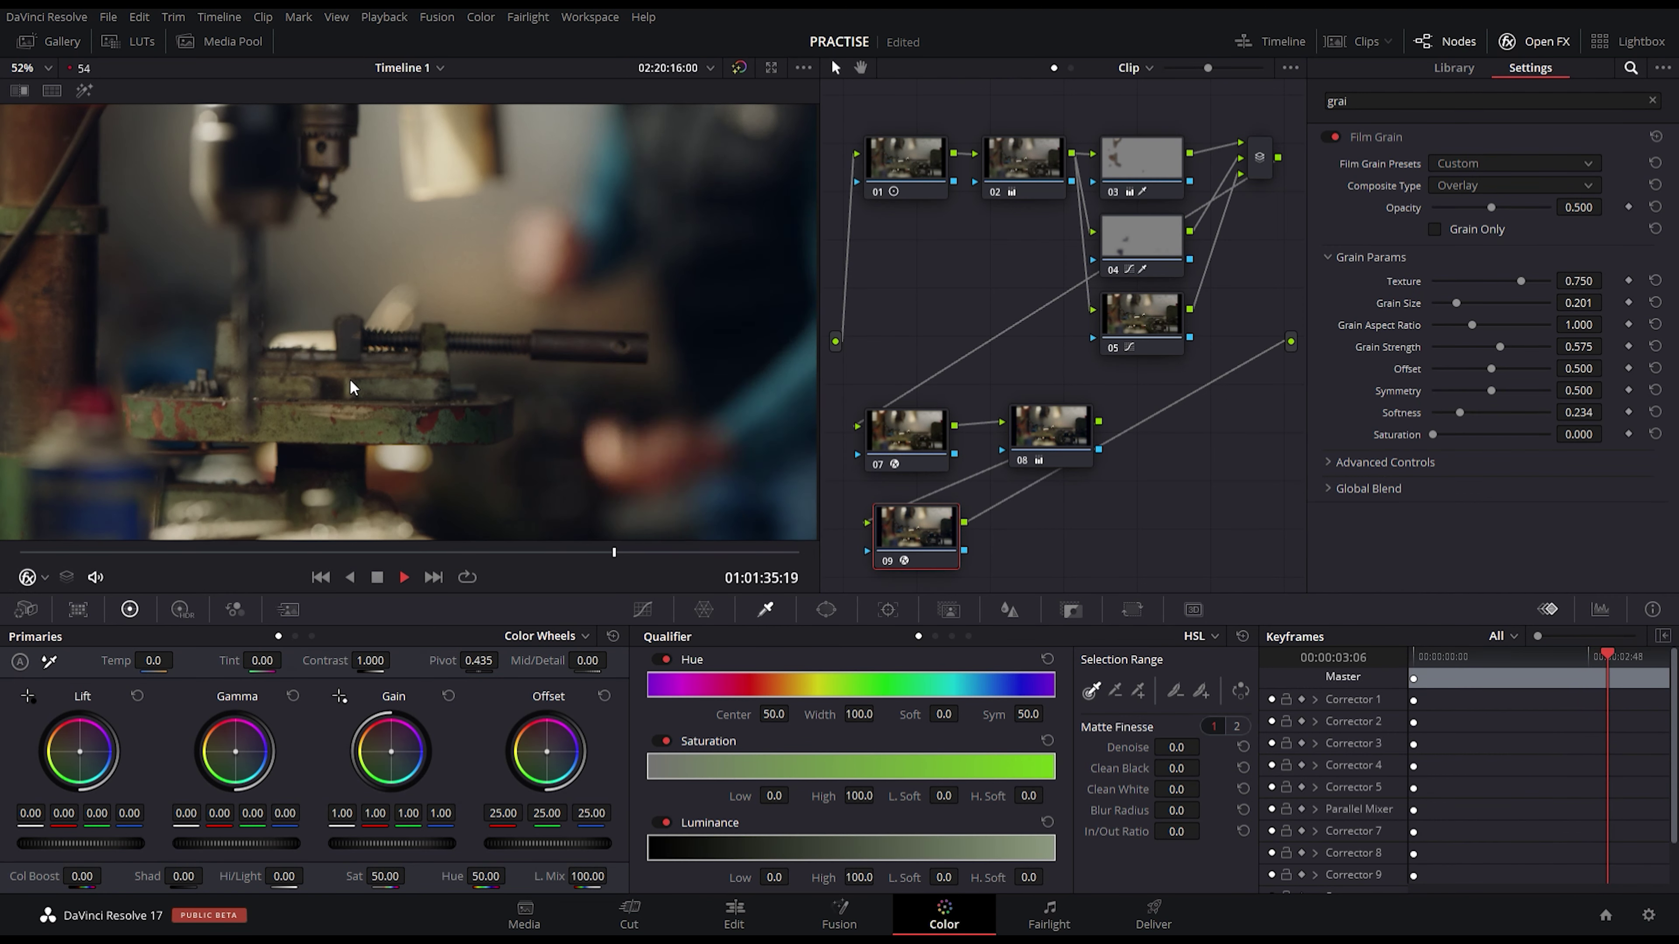
pyautogui.press('space')
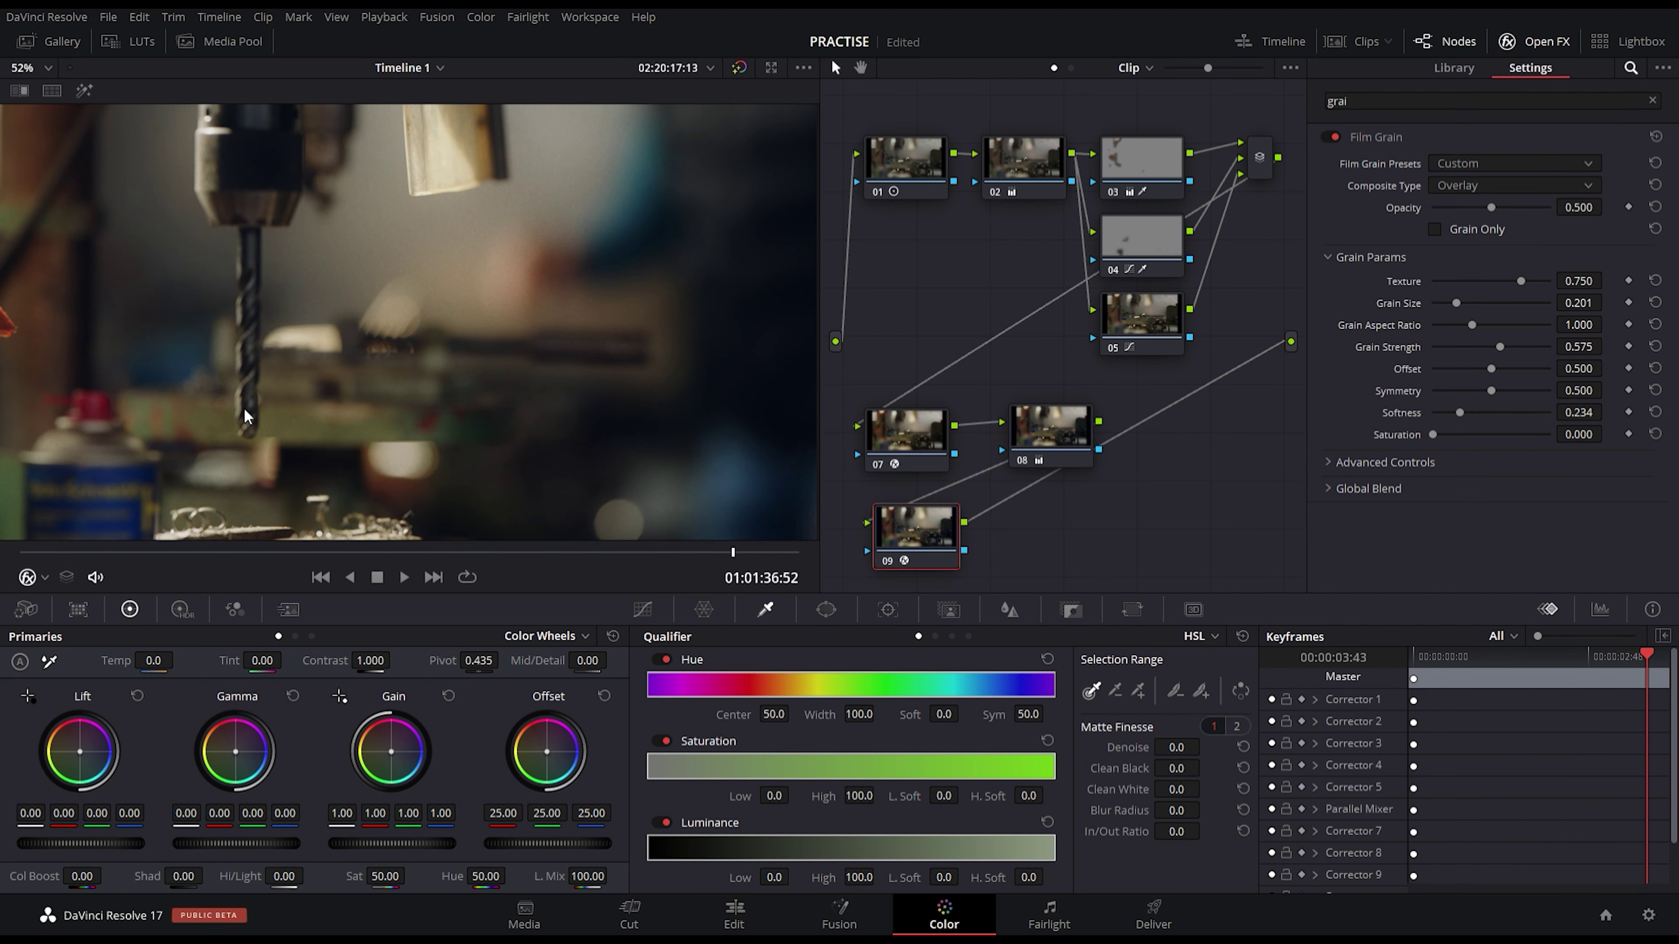
pyautogui.scroll(6, 251, 442)
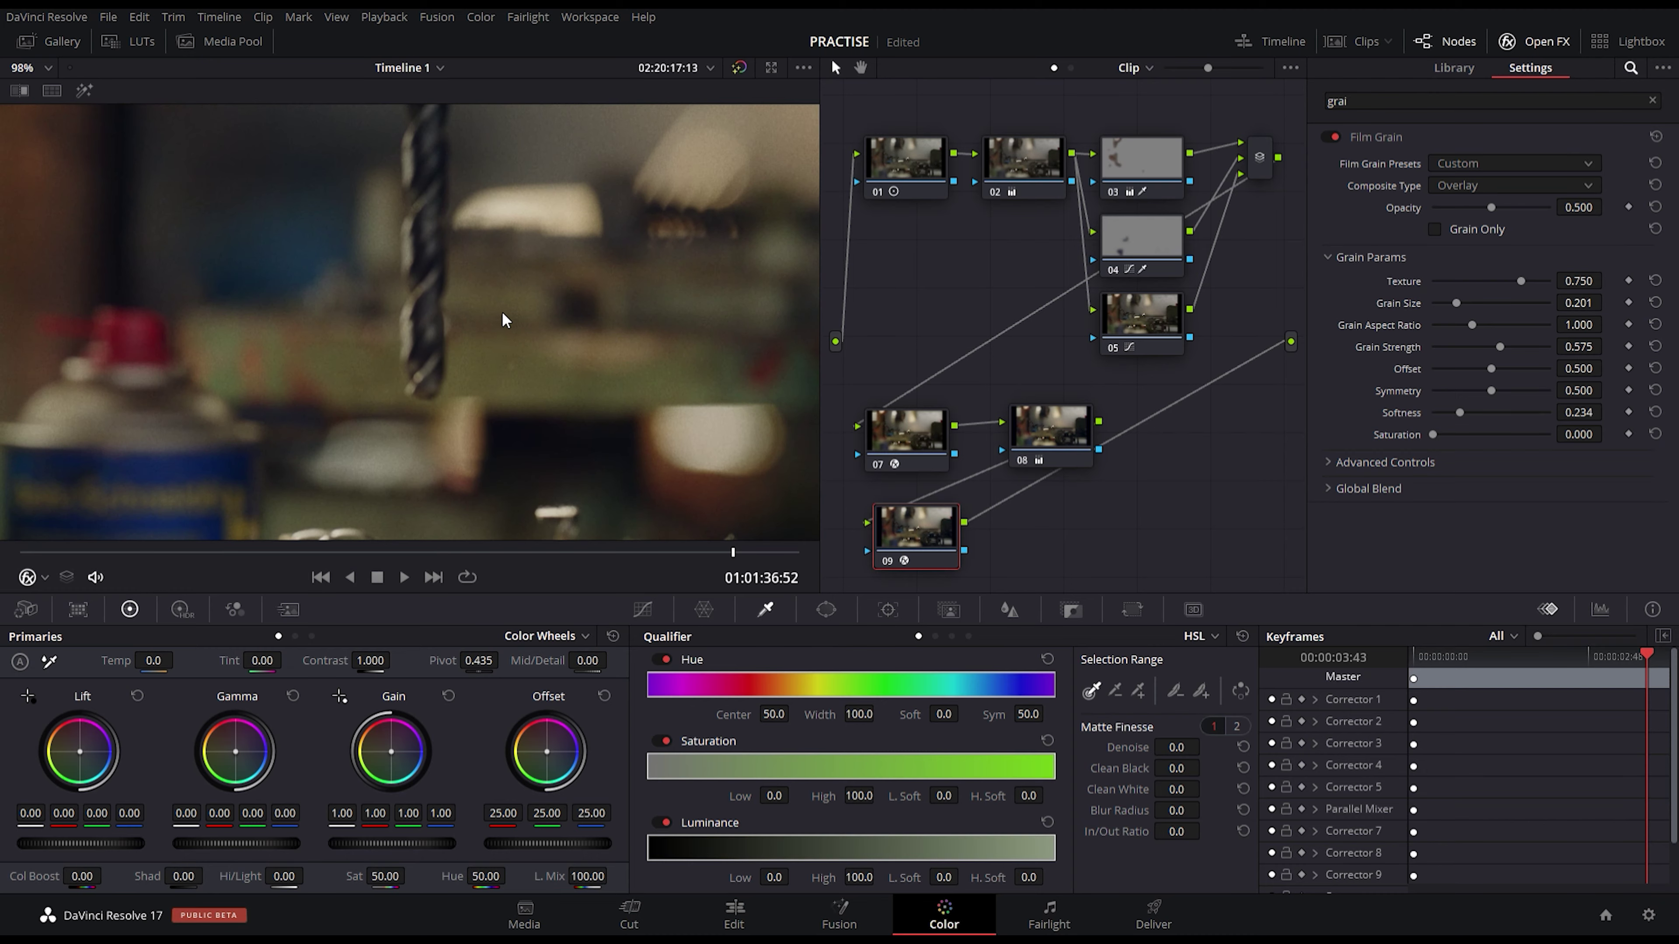
pyautogui.moveTo(494, 377); pyautogui.dragTo(491, 337)
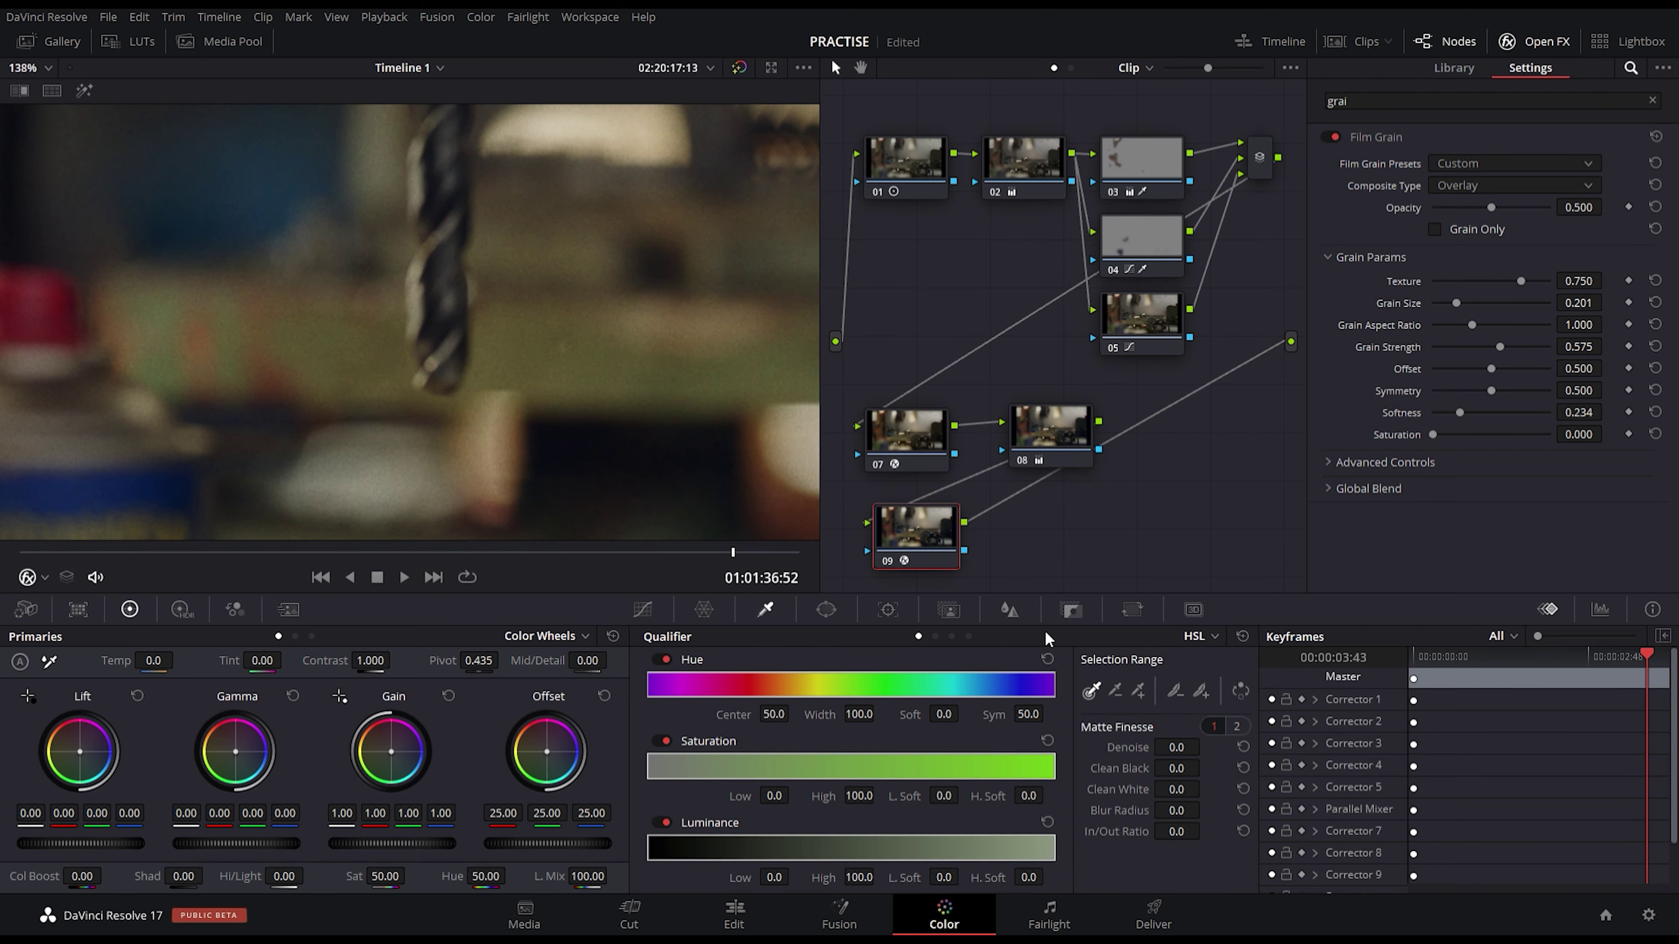
pyautogui.press('space')
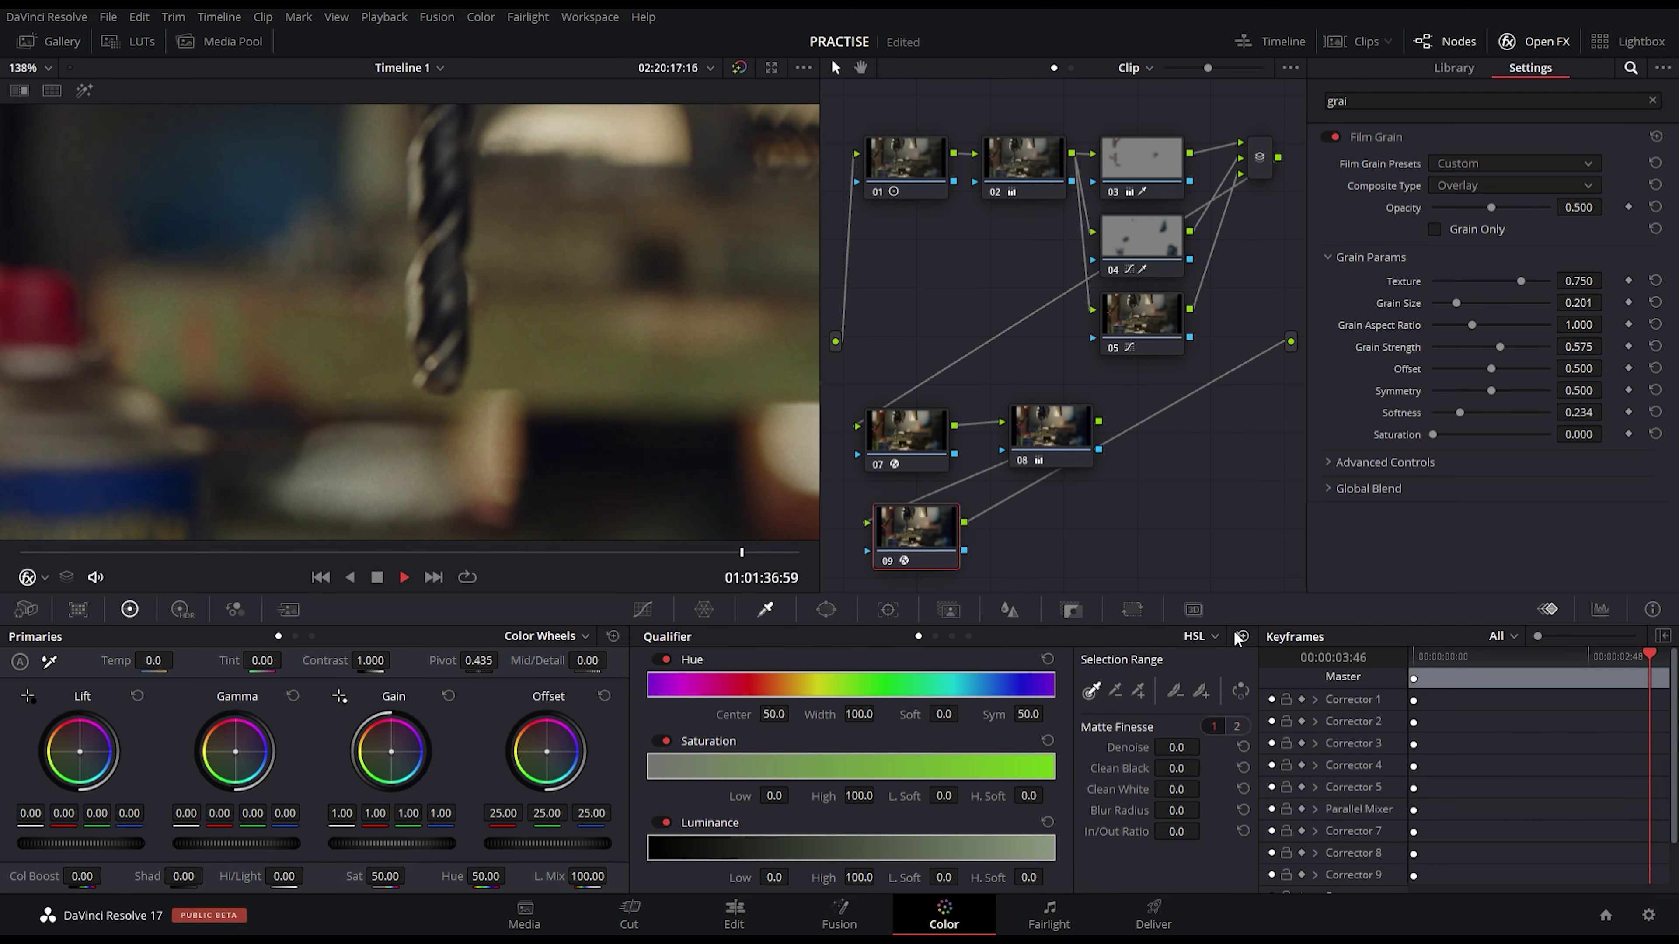
pyautogui.moveTo(1478, 669); pyautogui.dragTo(1673, 695)
# Step: Zoom the viewer back out to about 47% and recentre the full frame
pyautogui.scroll(-10, 328, 360)
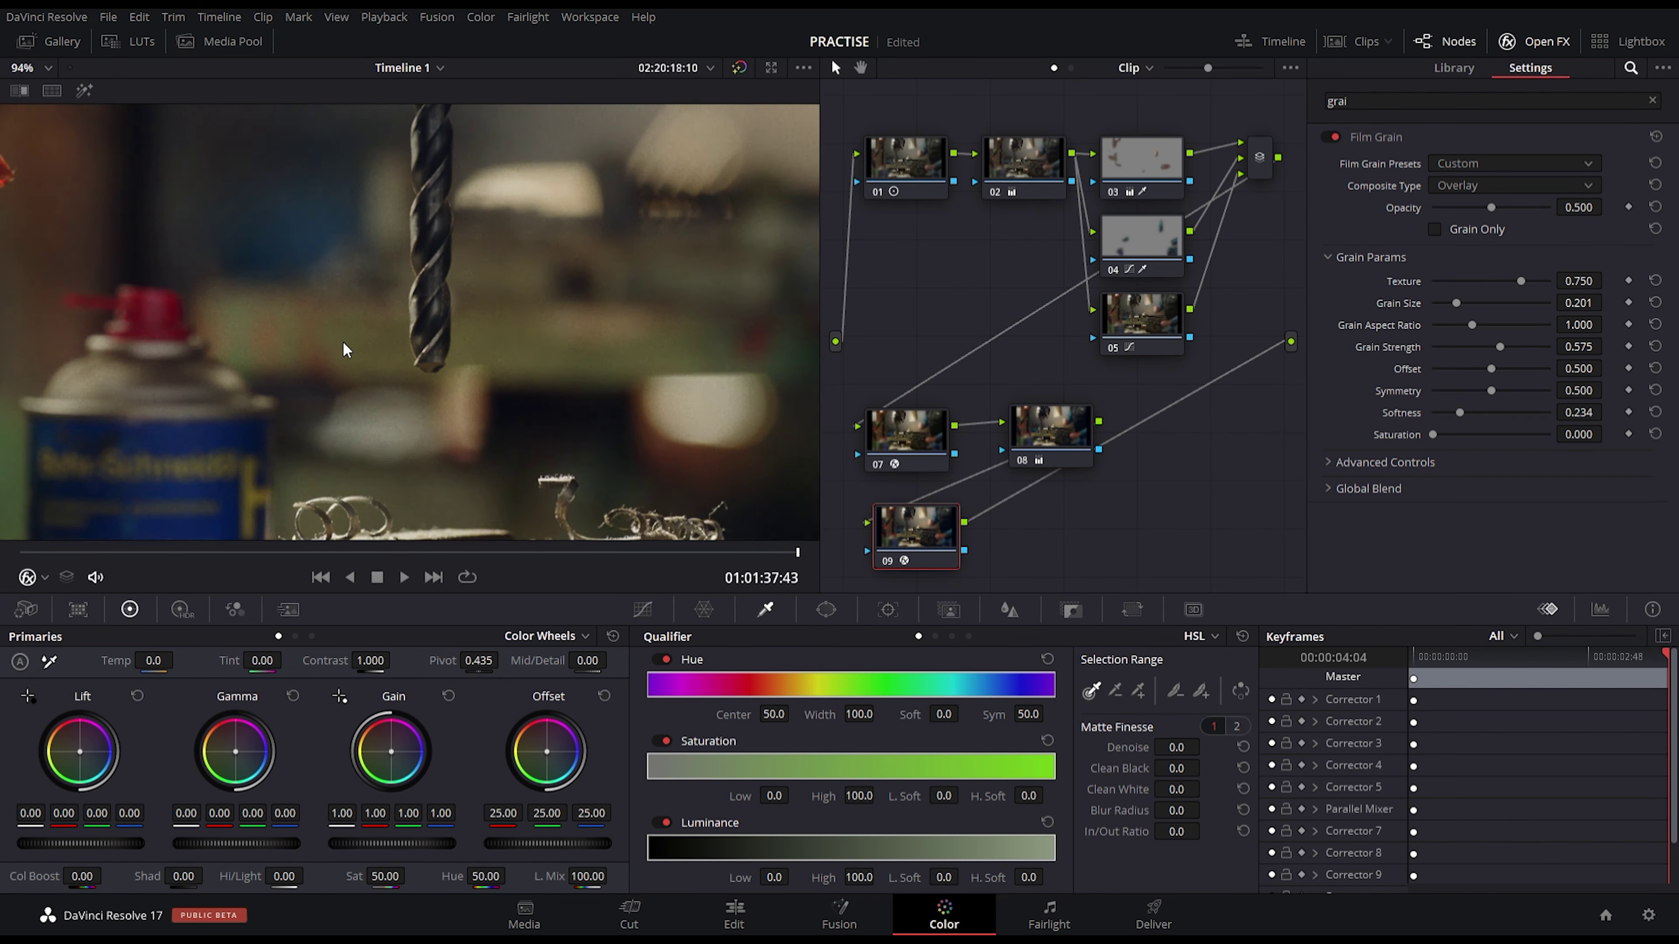
pyautogui.scroll(3, 233, 455)
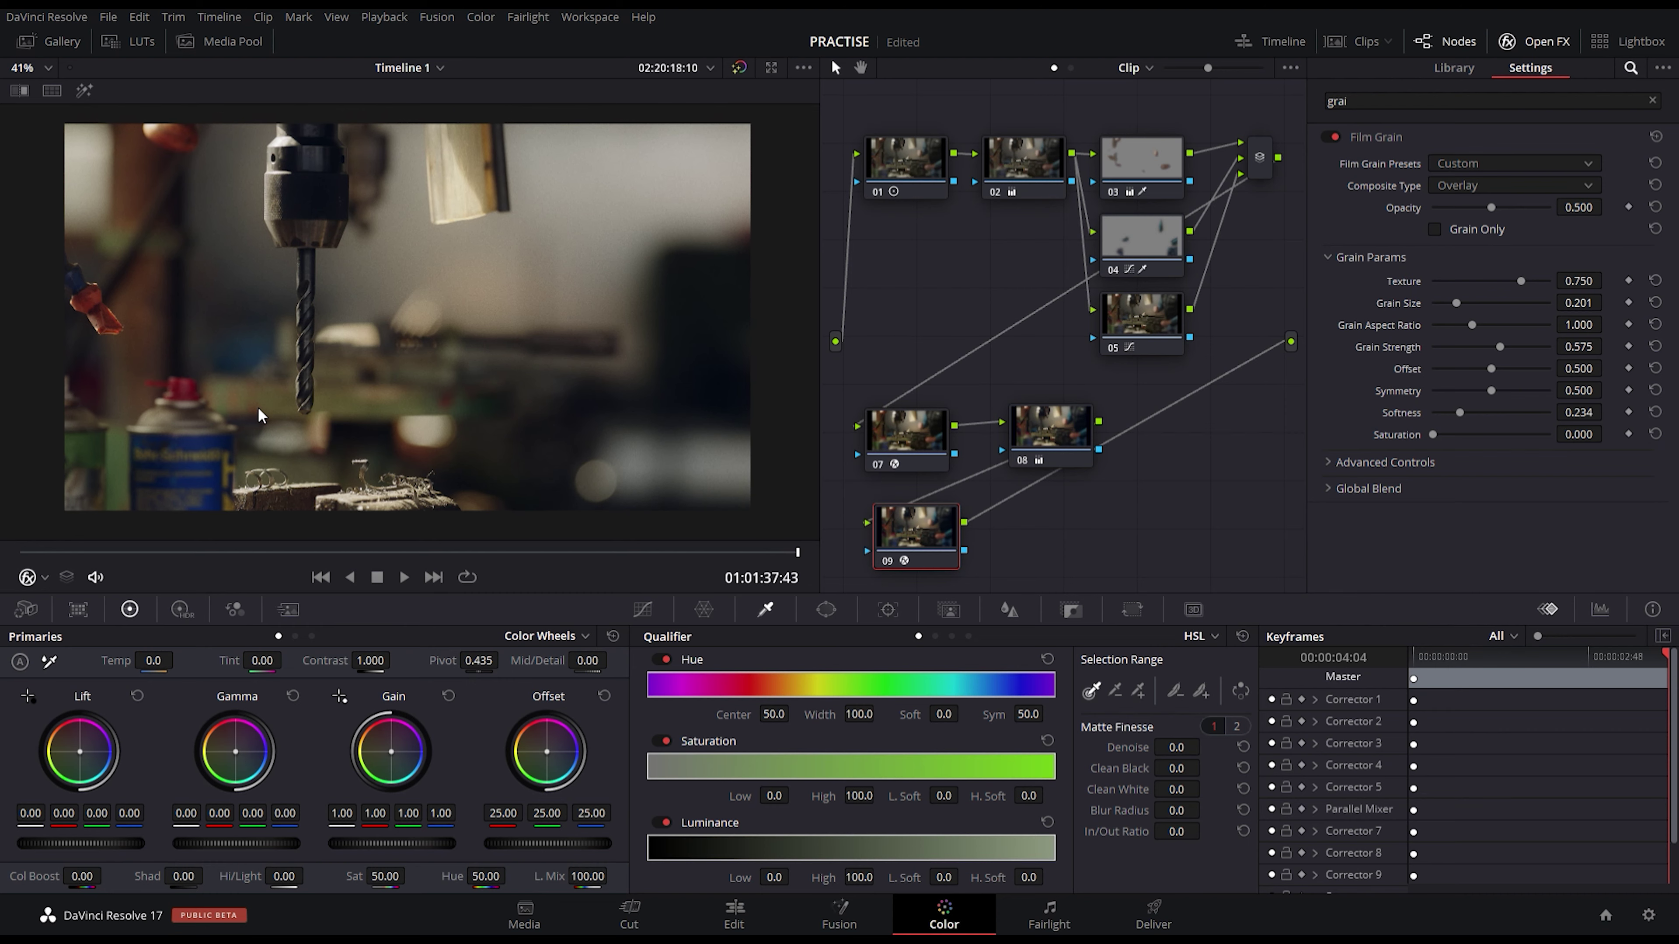
pyautogui.moveTo(263, 413); pyautogui.dragTo(258, 420)
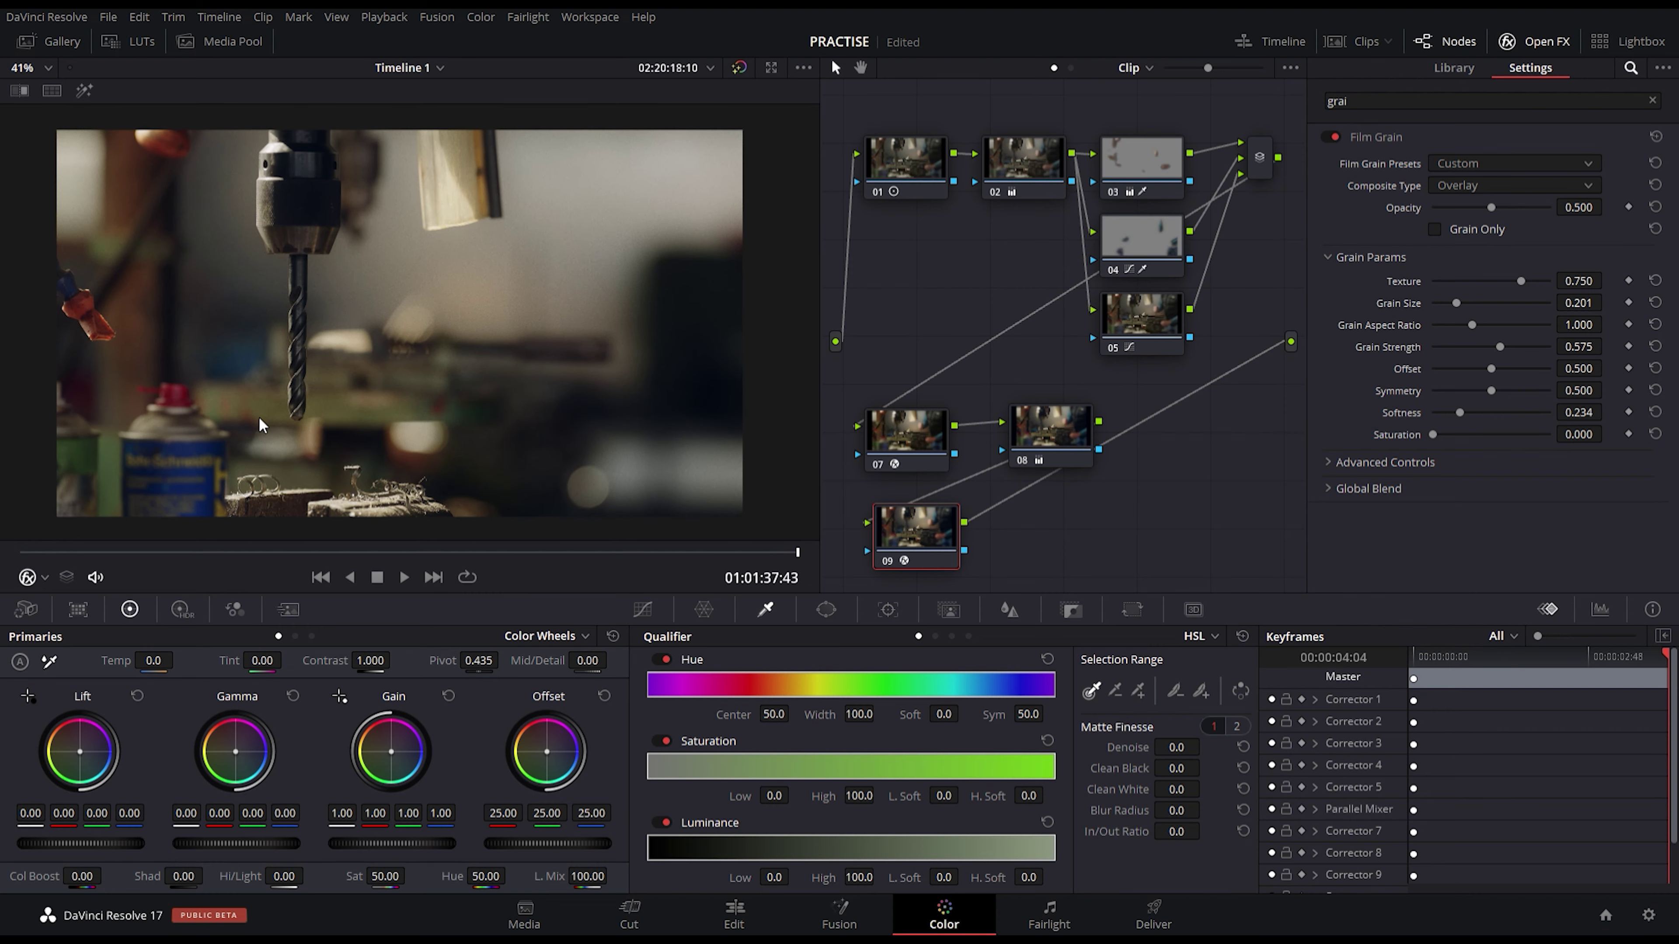
pyautogui.scroll(3, 266, 424)
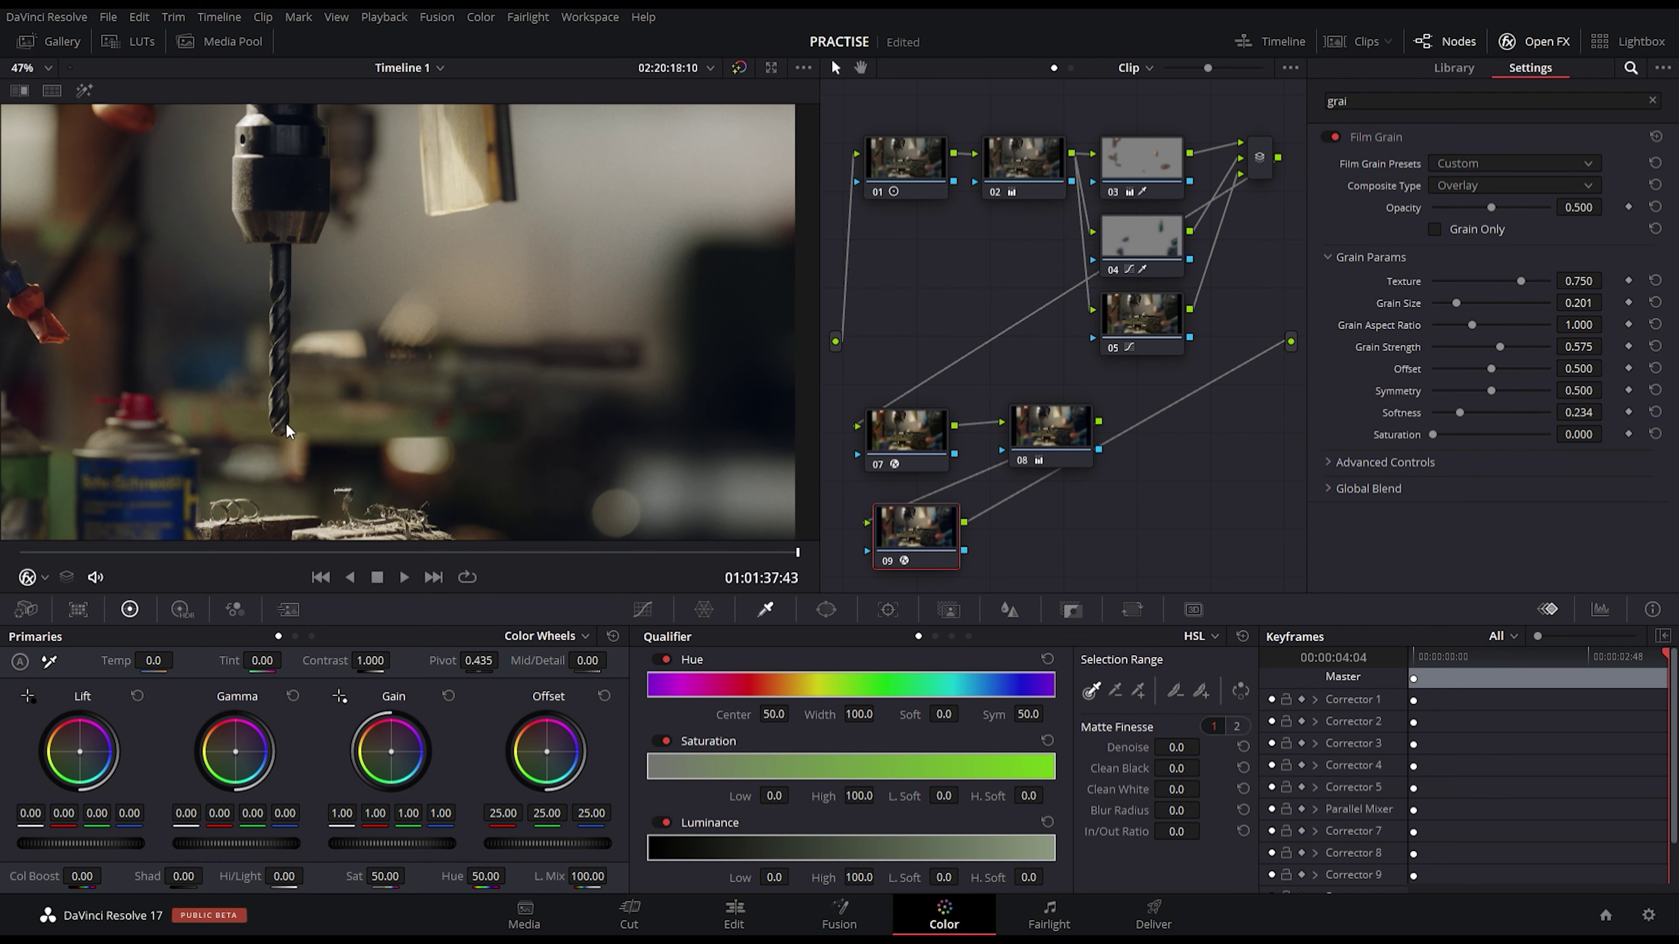
# Step: Place node 09 beside node 08, scrub clip 12 to 00:00:01:15, and show the clip strip
pyautogui.click(1526, 41)
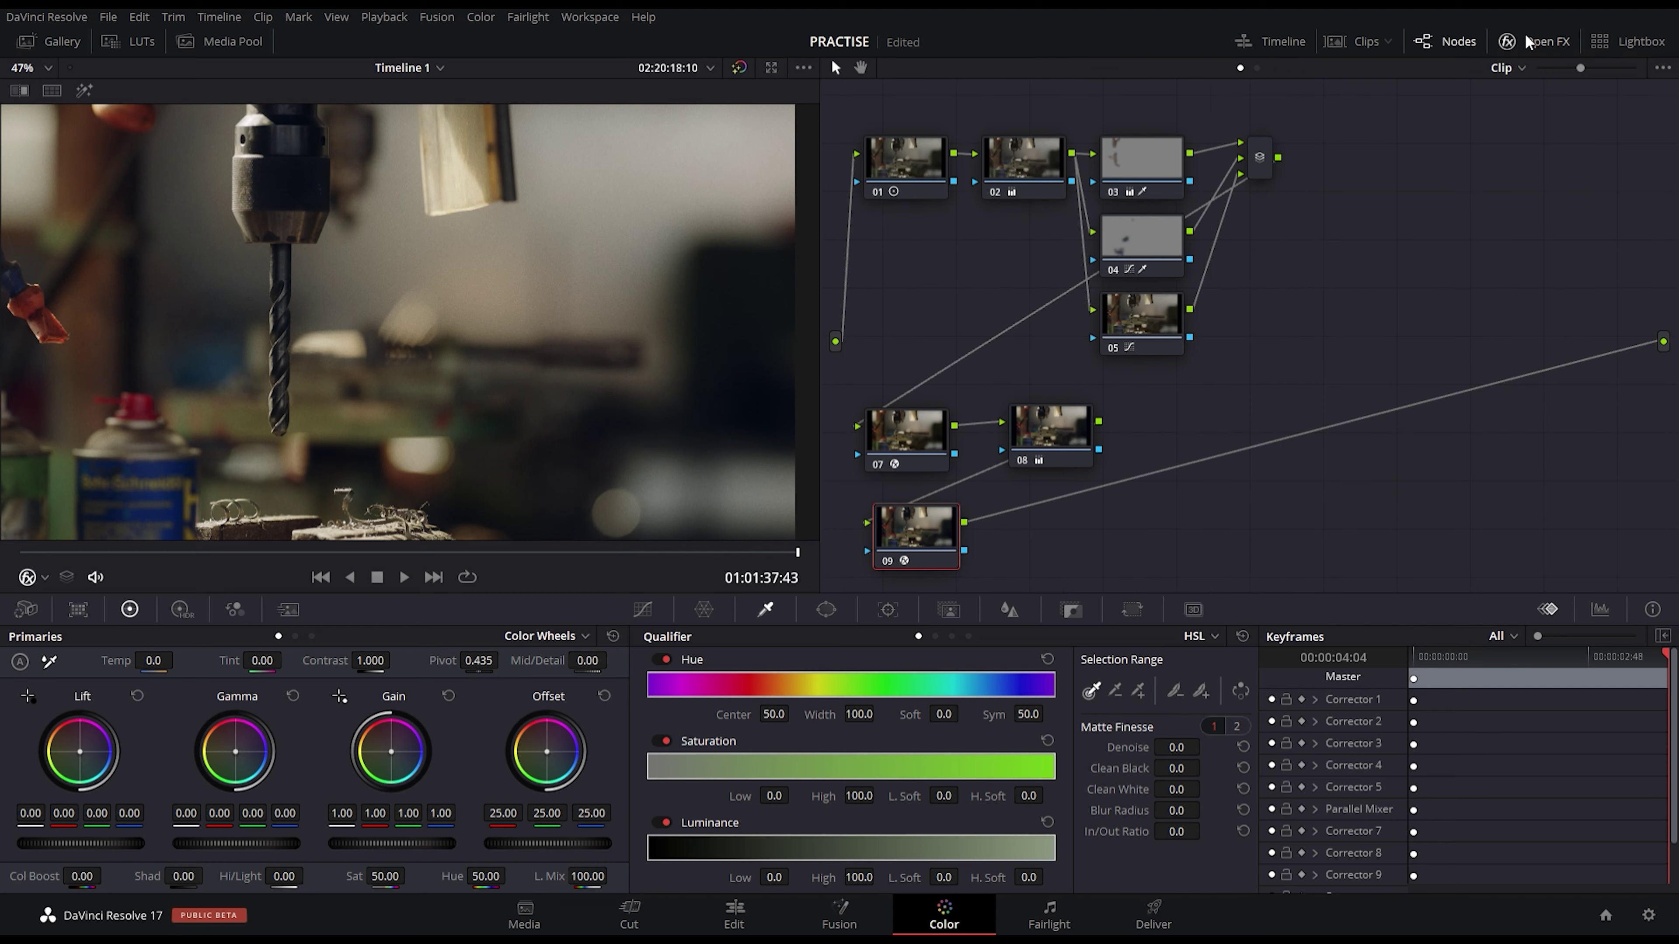
pyautogui.moveTo(947, 536); pyautogui.dragTo(1290, 445)
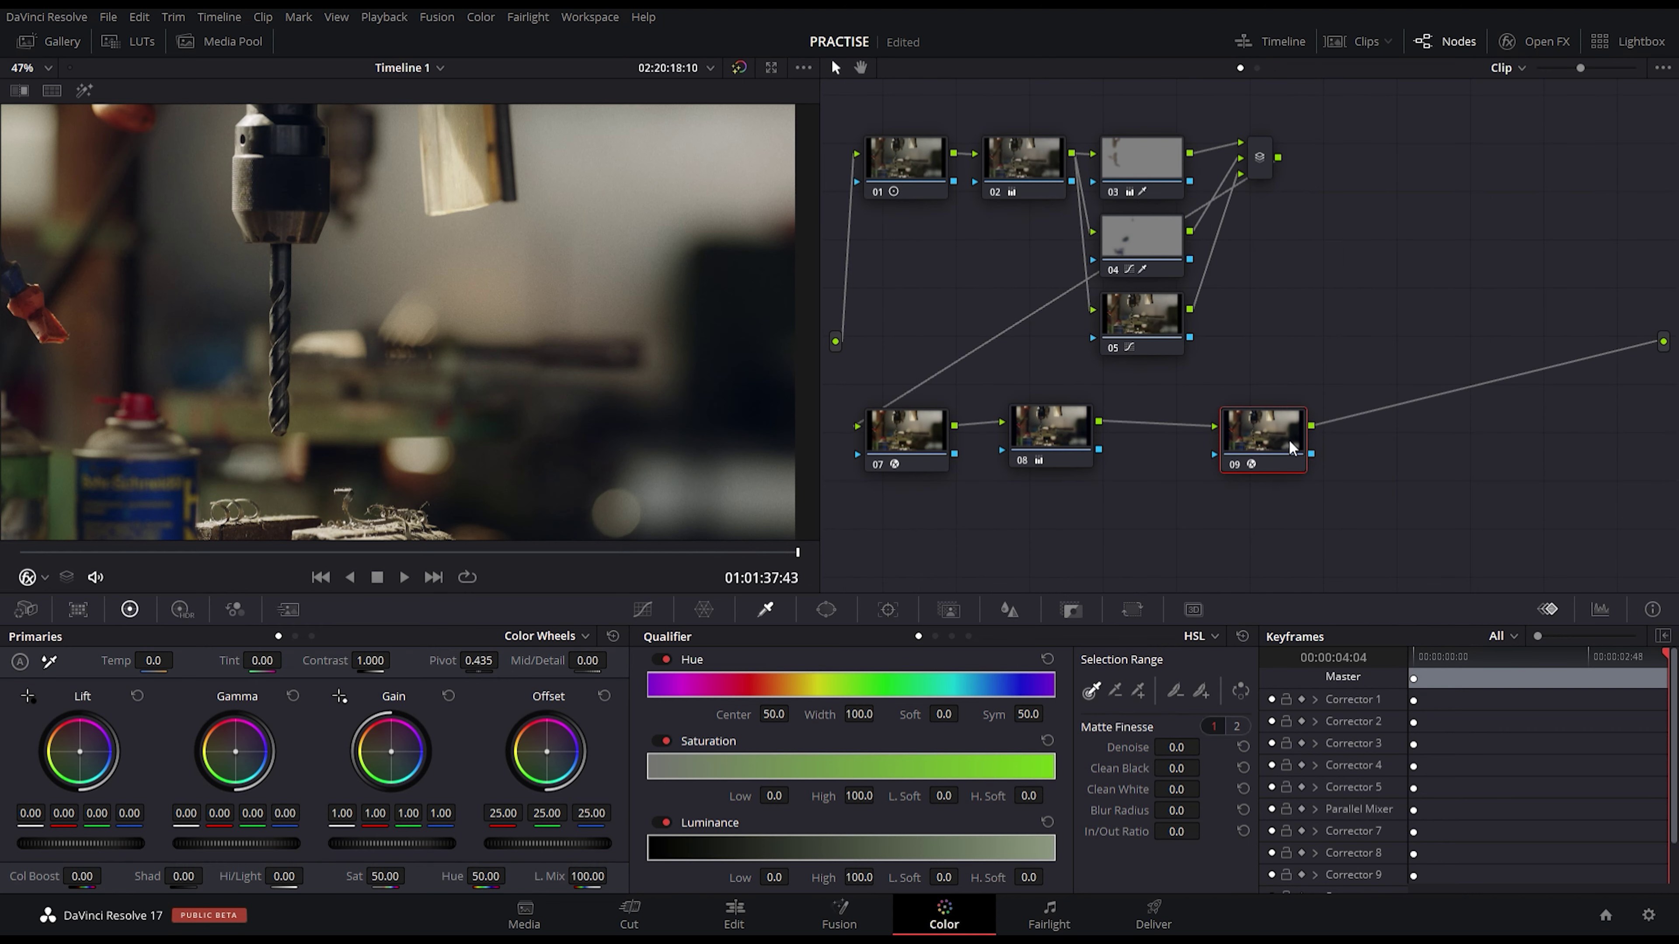
pyautogui.moveTo(1447, 677); pyautogui.dragTo(1543, 669)
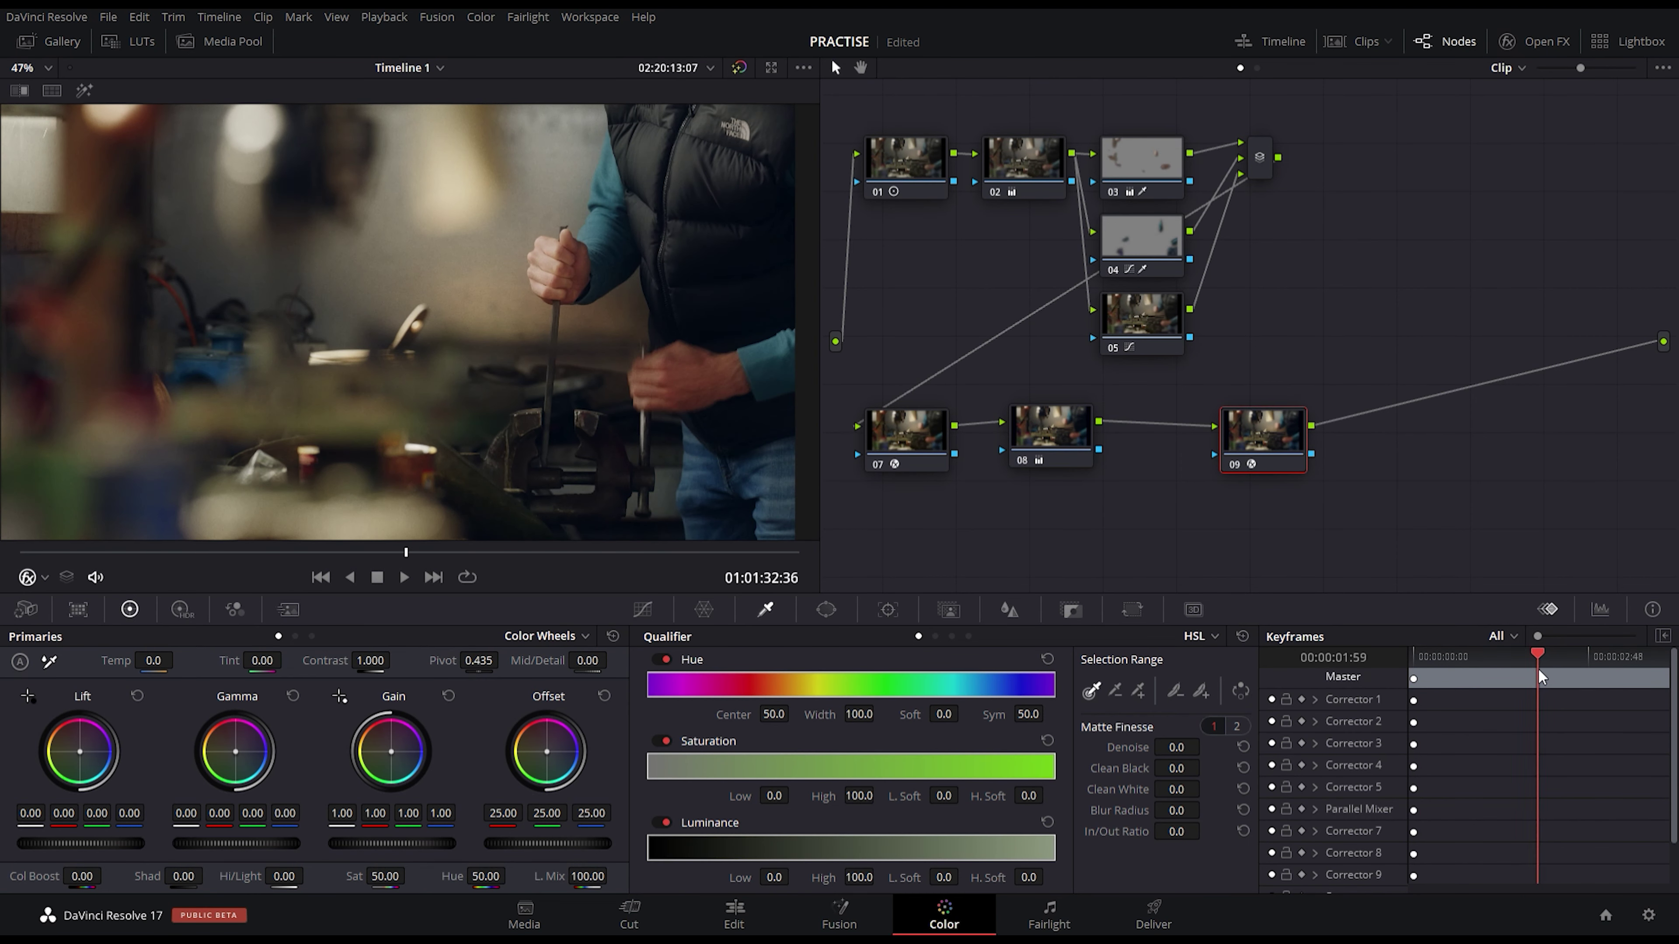
pyautogui.press('Up')
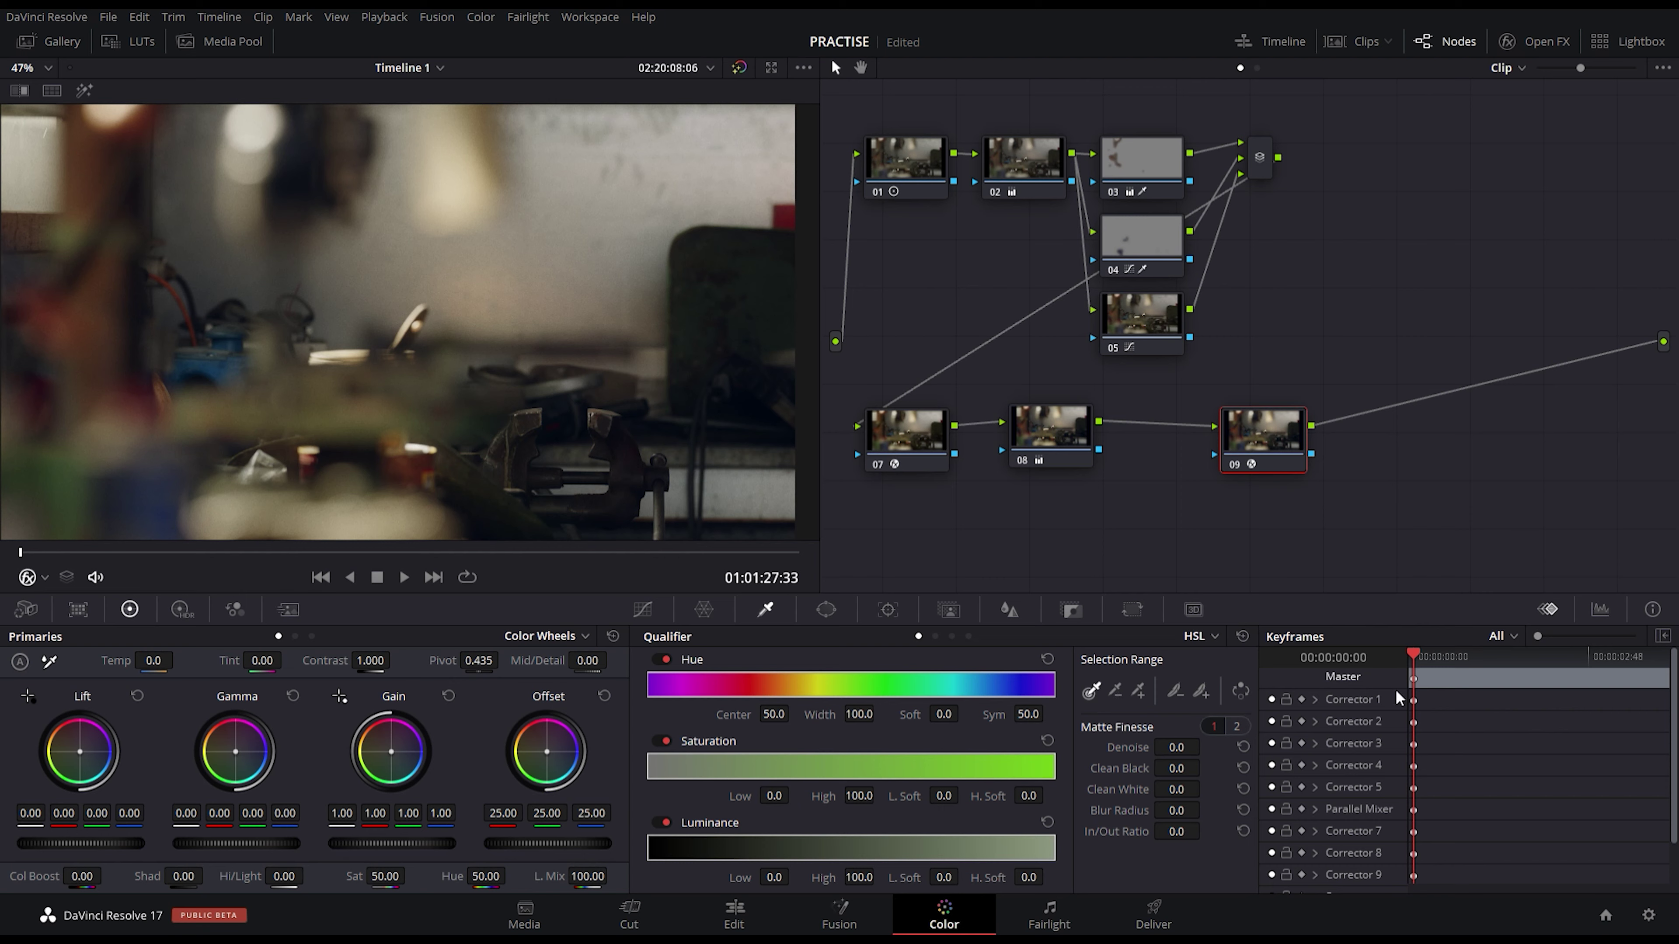
pyautogui.moveTo(1414, 655); pyautogui.dragTo(1630, 661)
pyautogui.press('Up')
pyautogui.moveTo(1414, 711)
pyautogui.mouseDown()
pyautogui.moveTo(1618, 725)
pyautogui.moveTo(1412, 721)
pyautogui.mouseUp()
pyautogui.click(1360, 41)
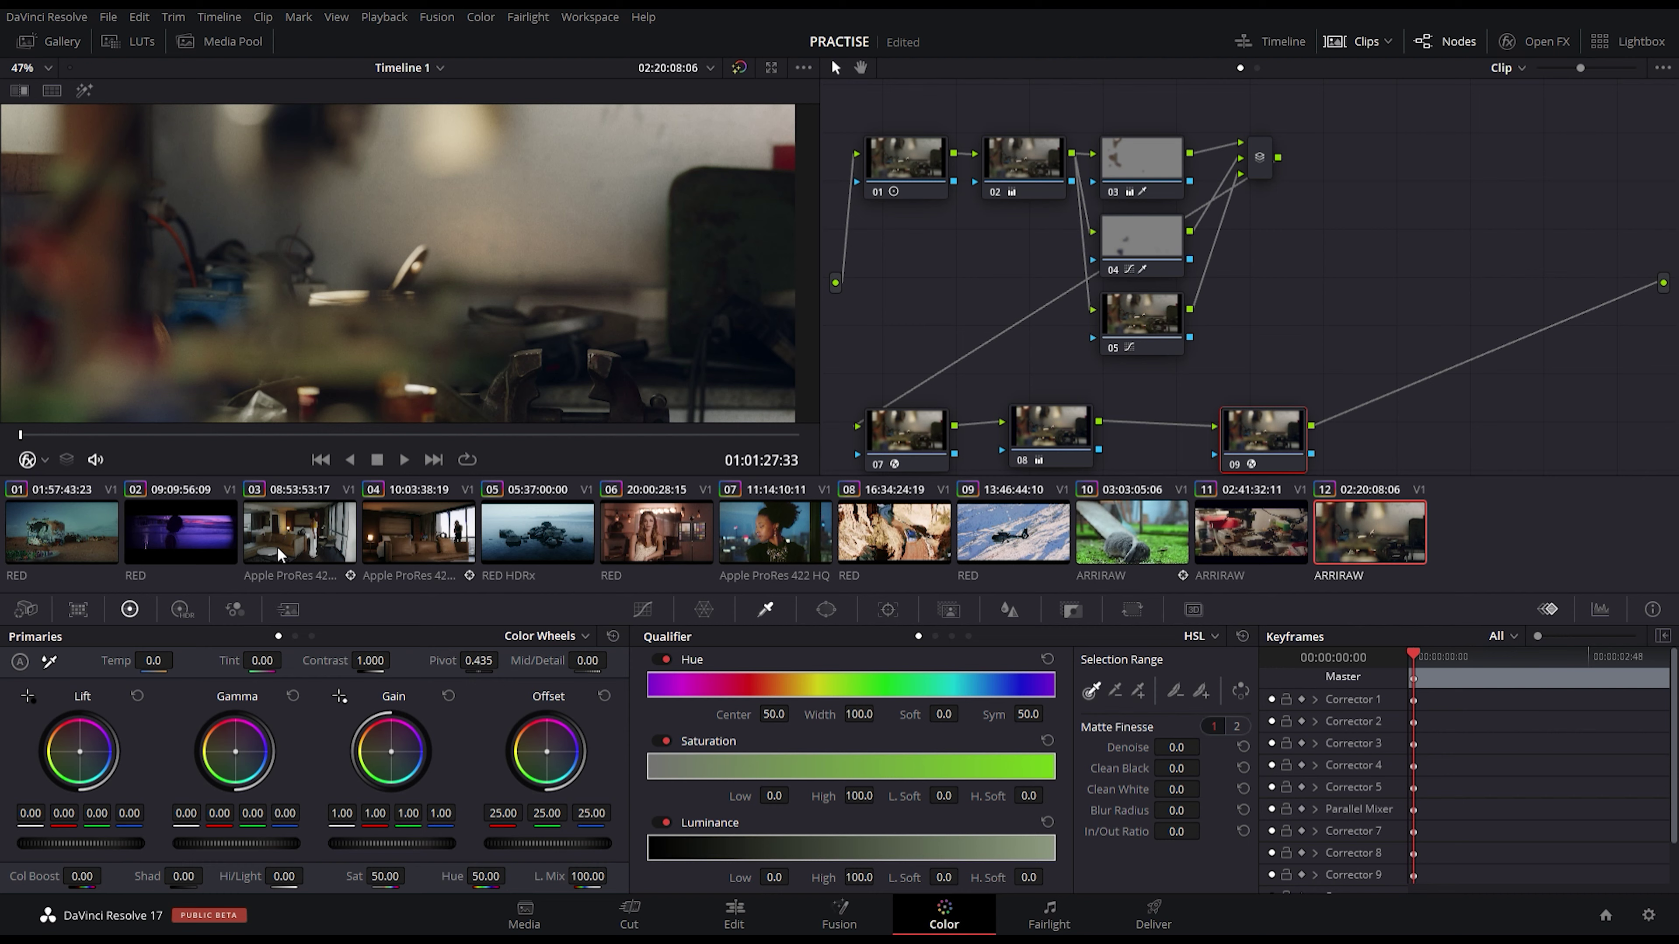
# Step: On clip 04, the bedroom shot, compare node 08 on and off and reposition it
pyautogui.click(426, 556)
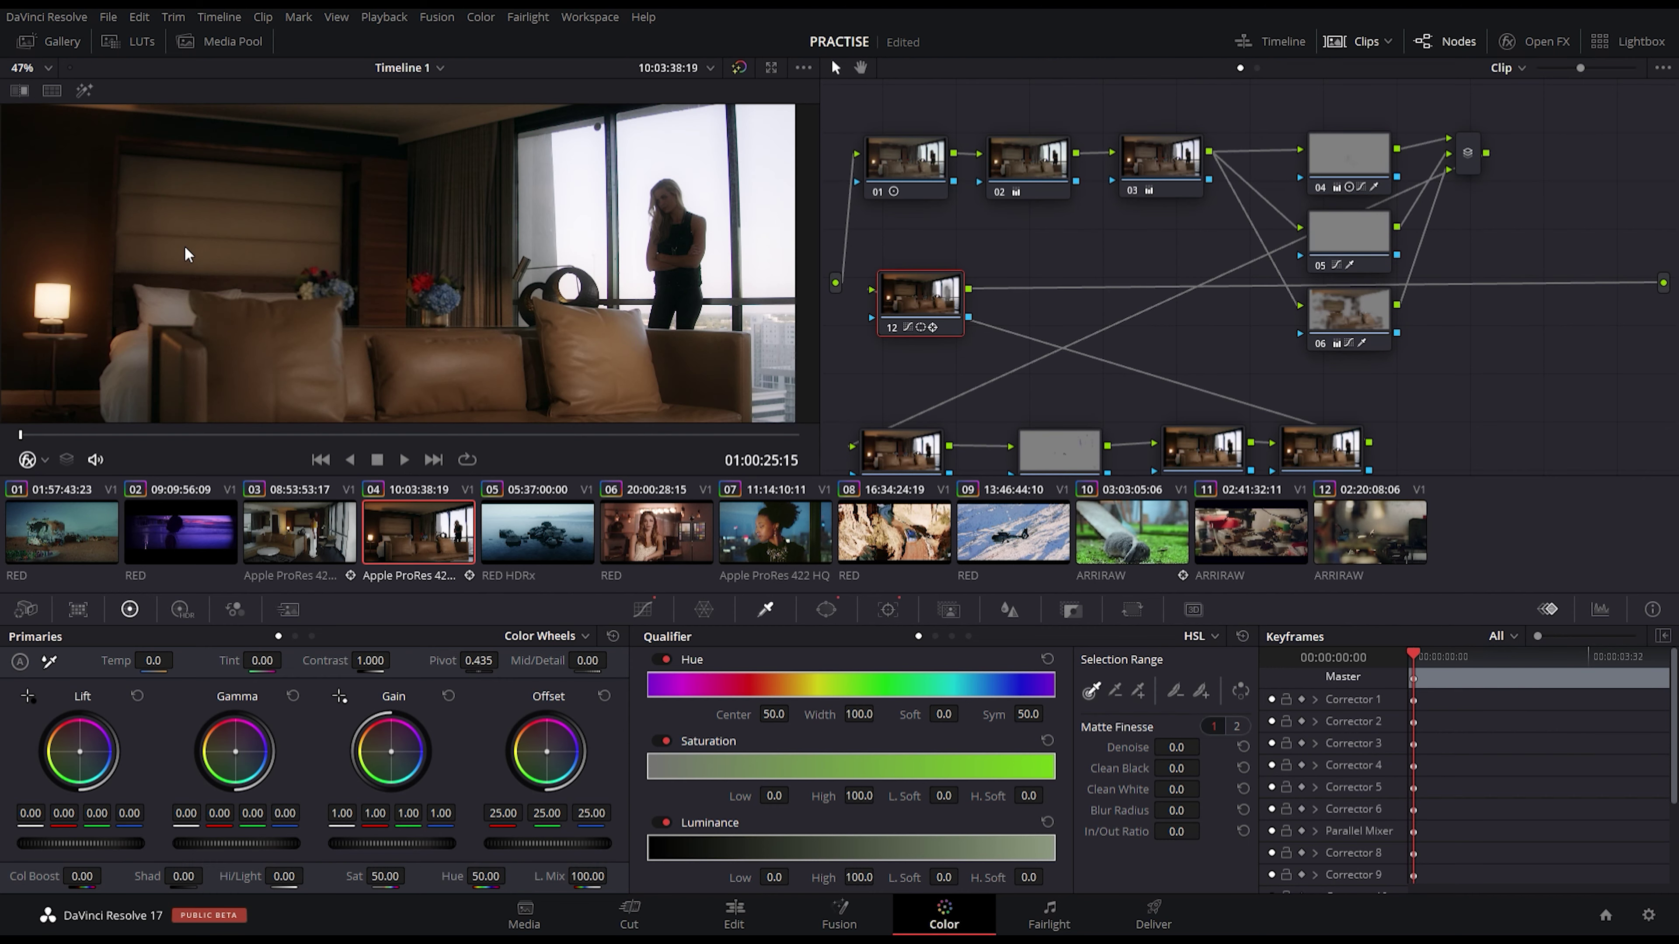
pyautogui.hotkey('shift', 'z')
pyautogui.click(1360, 43)
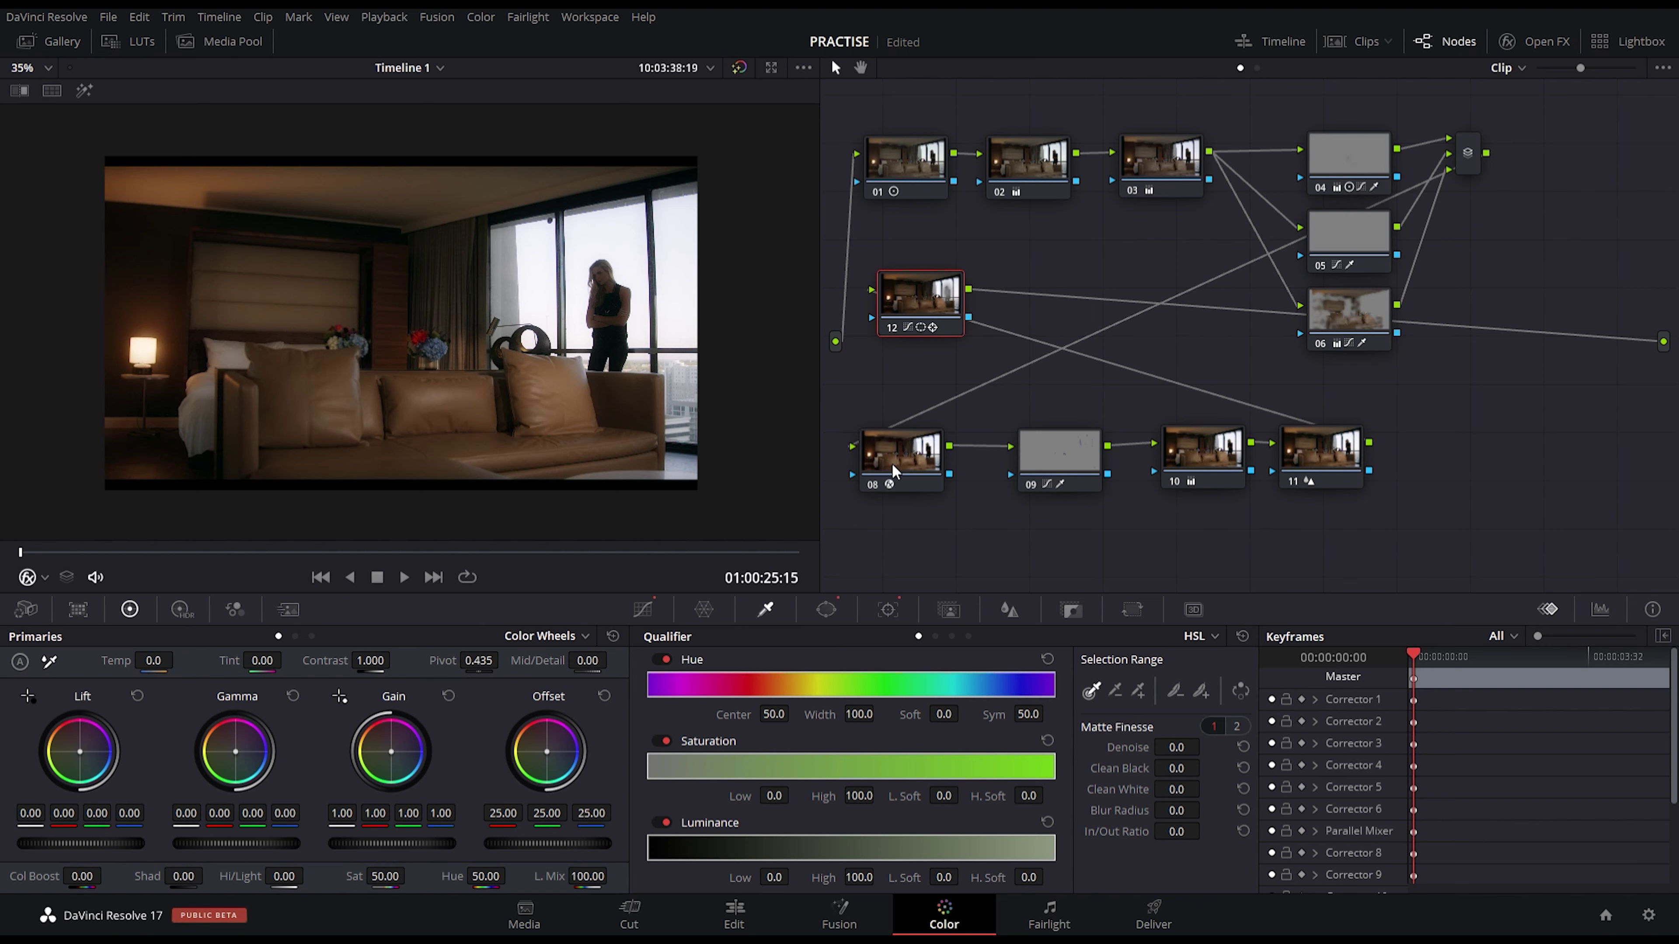
pyautogui.moveTo(891, 465); pyautogui.dragTo(887, 491)
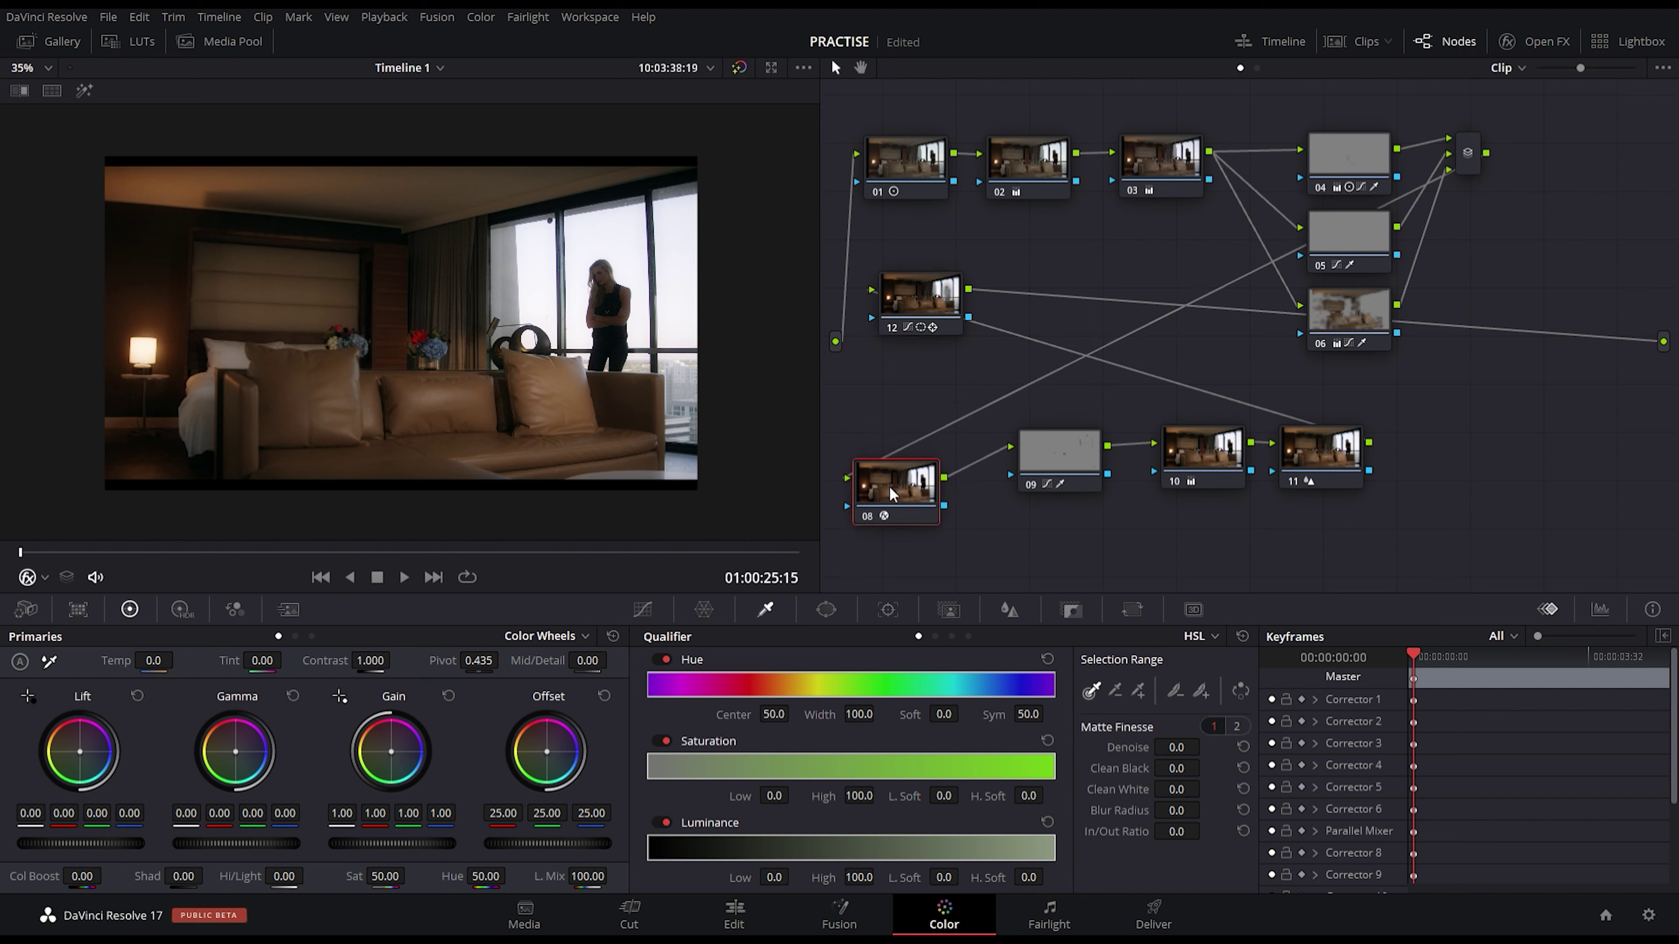
pyautogui.hotkey('shift', 'z')
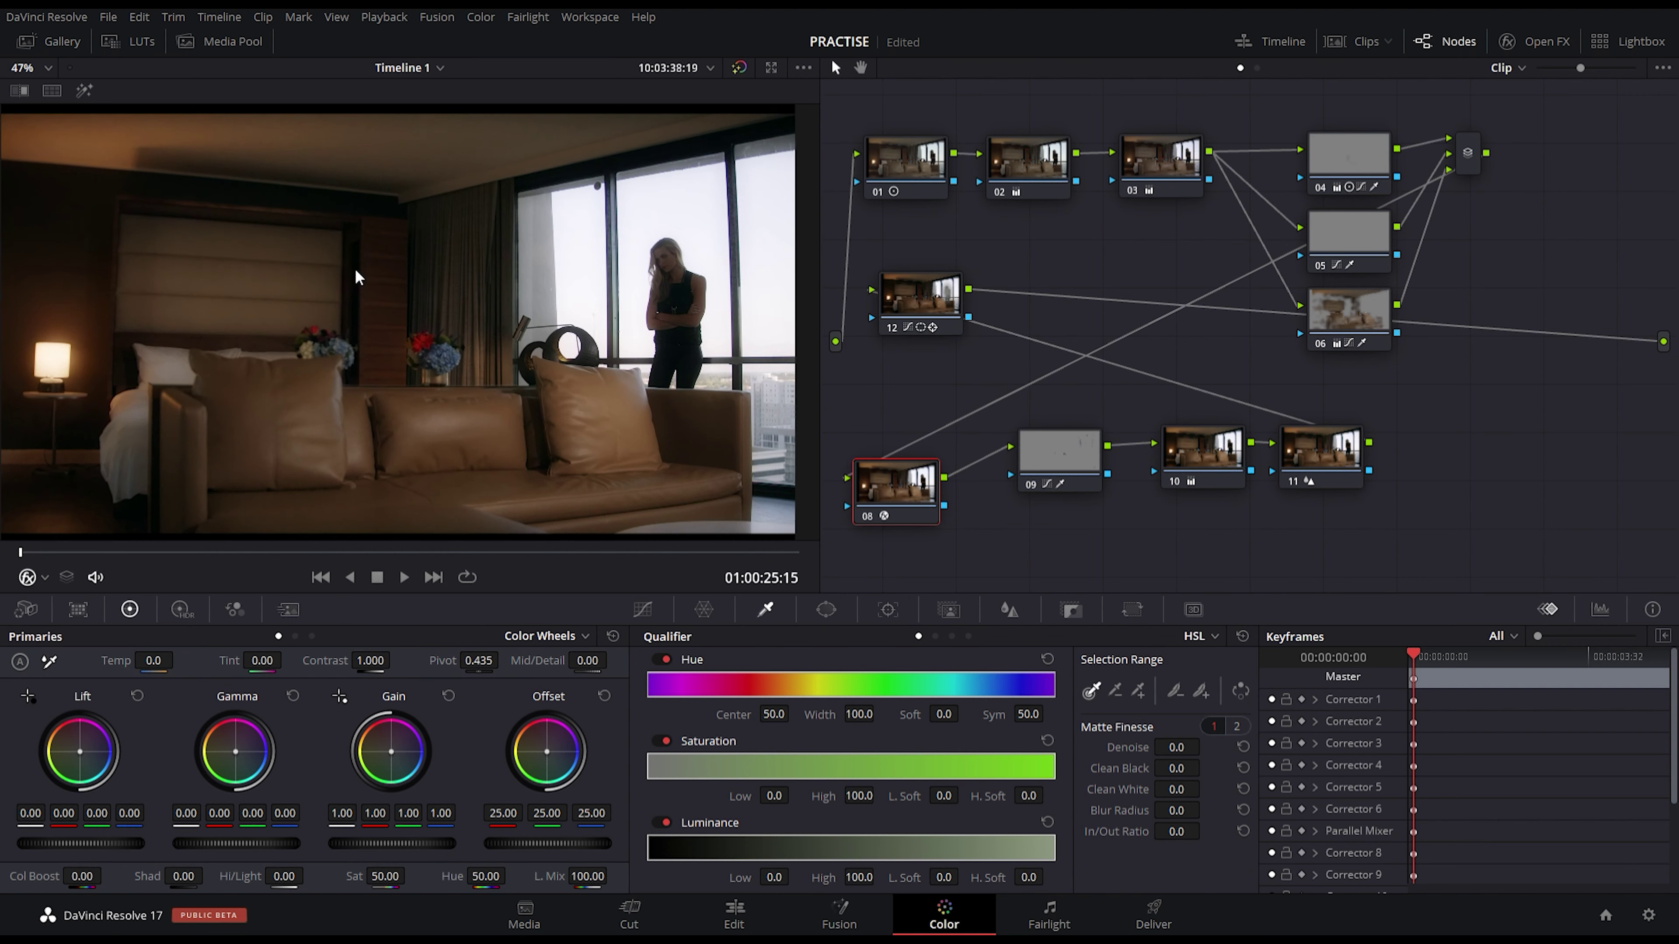
pyautogui.hotkey('ctrl', 'd')
pyautogui.hotkey('ctrl', 'd')
pyautogui.hotkey('ctrl', 'd')
pyautogui.hotkey('ctrl', 'd')
pyautogui.hotkey('ctrl', 'd')
pyautogui.hotkey('ctrl', 'd')
pyautogui.hotkey('ctrl', 'd')
pyautogui.hotkey('ctrl', 'd')
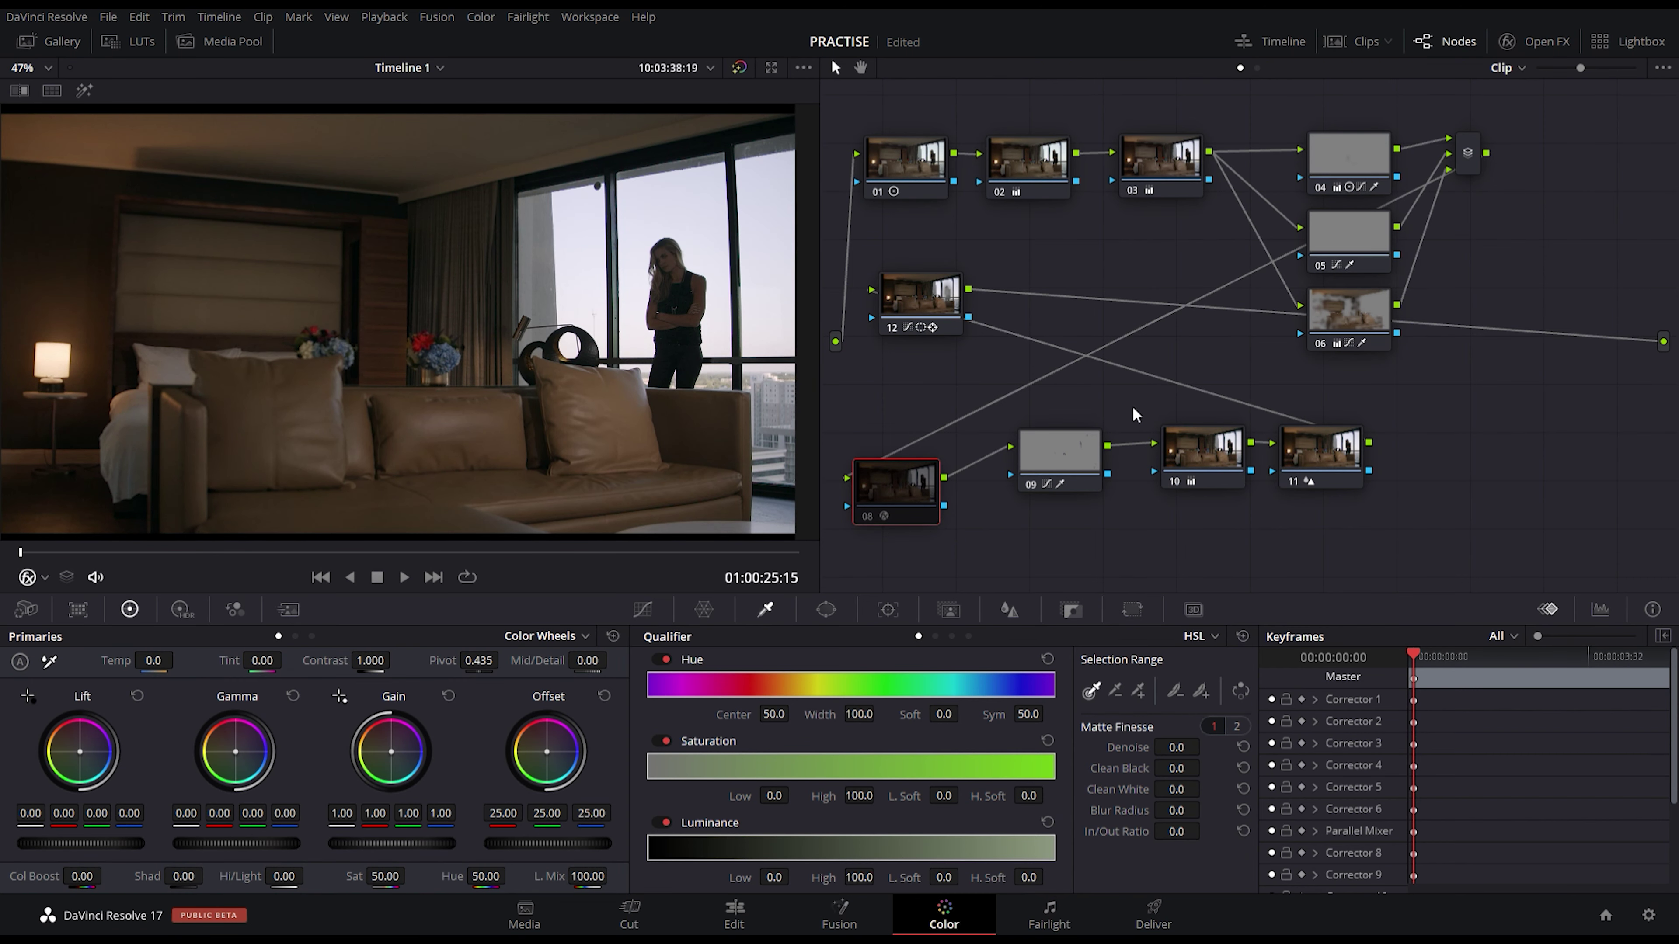
pyautogui.moveTo(872, 498); pyautogui.dragTo(902, 477)
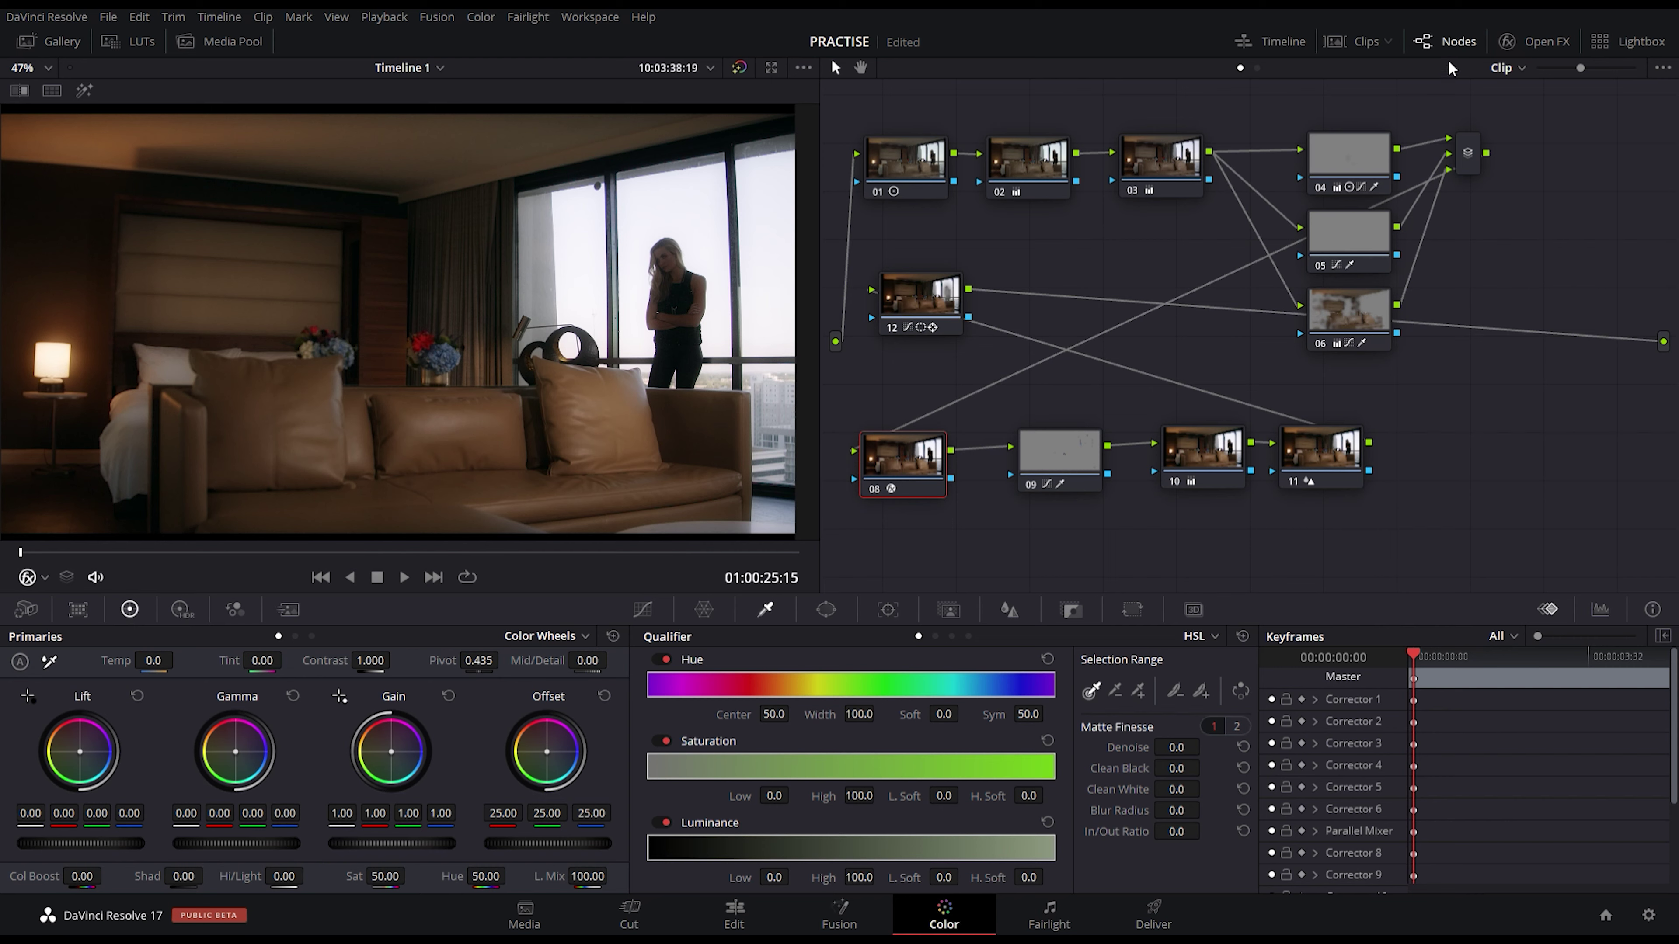
pyautogui.moveTo(897, 474); pyautogui.dragTo(910, 472)
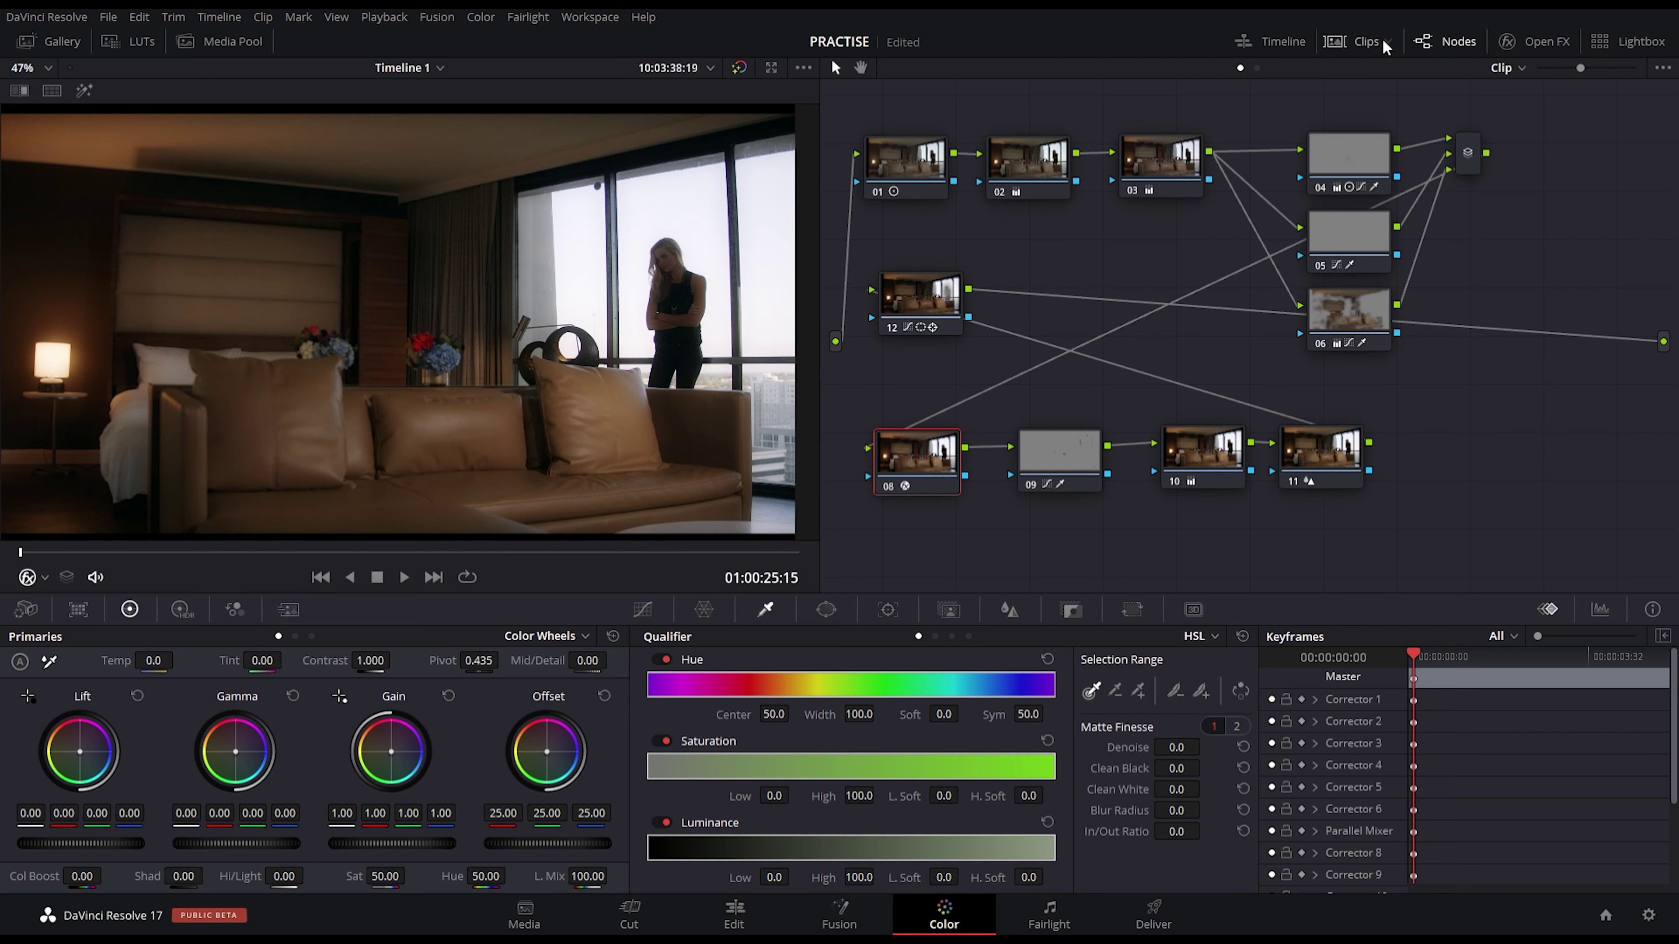
# Step: Switch to clip 07, the night-city portrait, and move node 10 right of node 09
pyautogui.click(1363, 41)
pyautogui.click(819, 556)
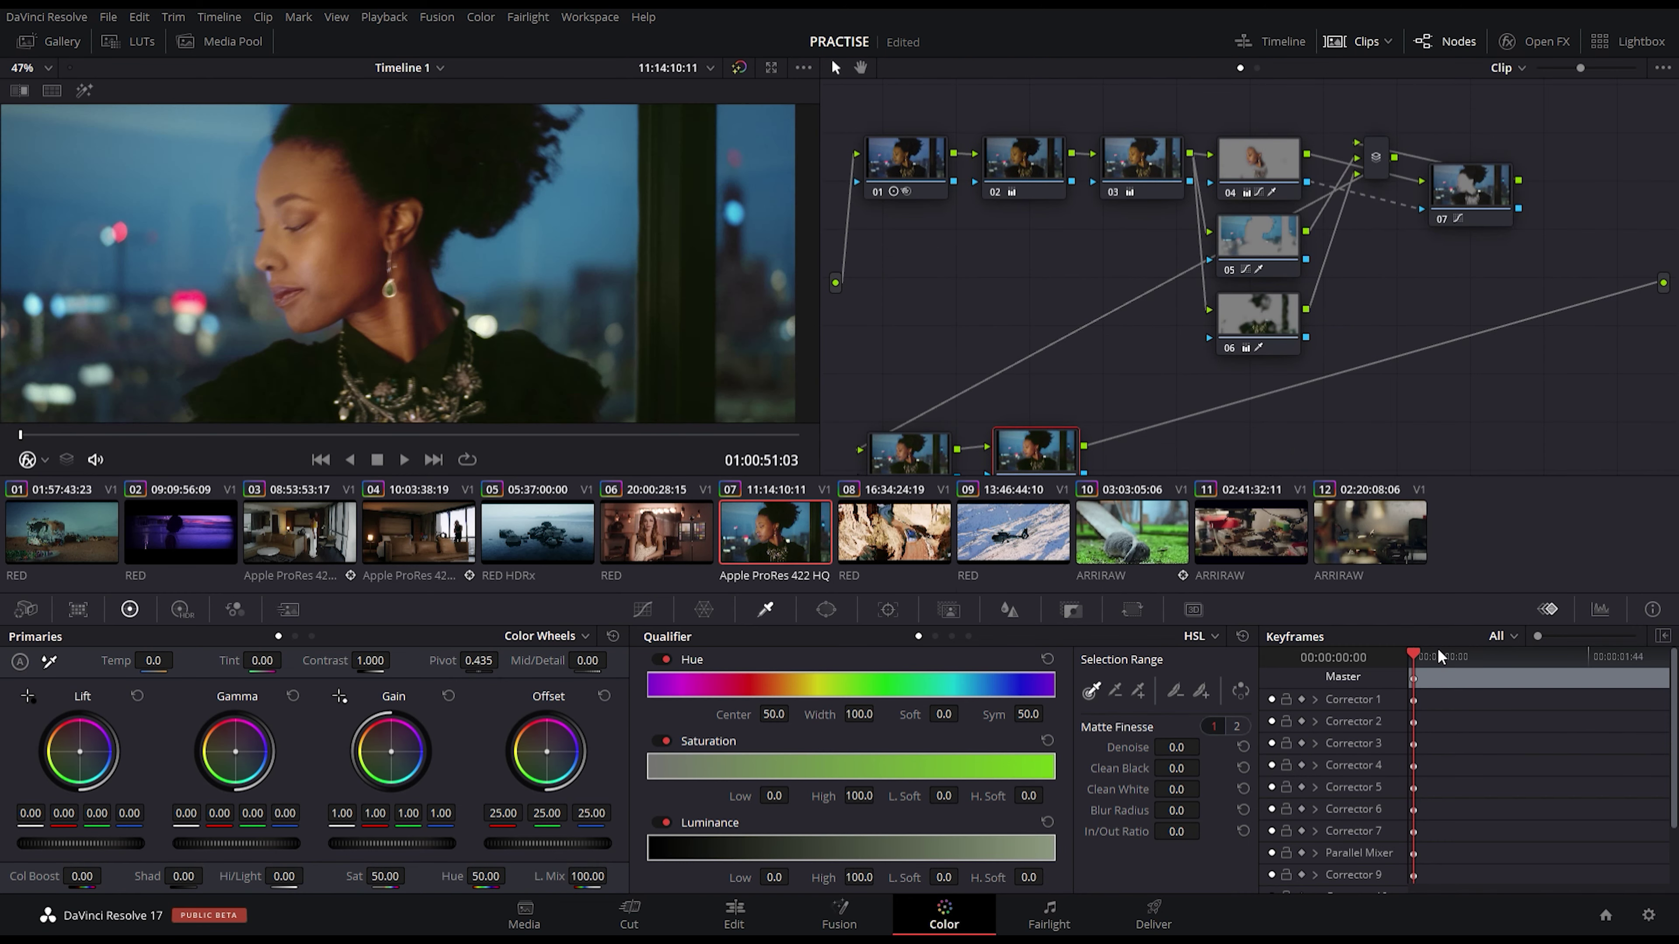
pyautogui.click(1372, 46)
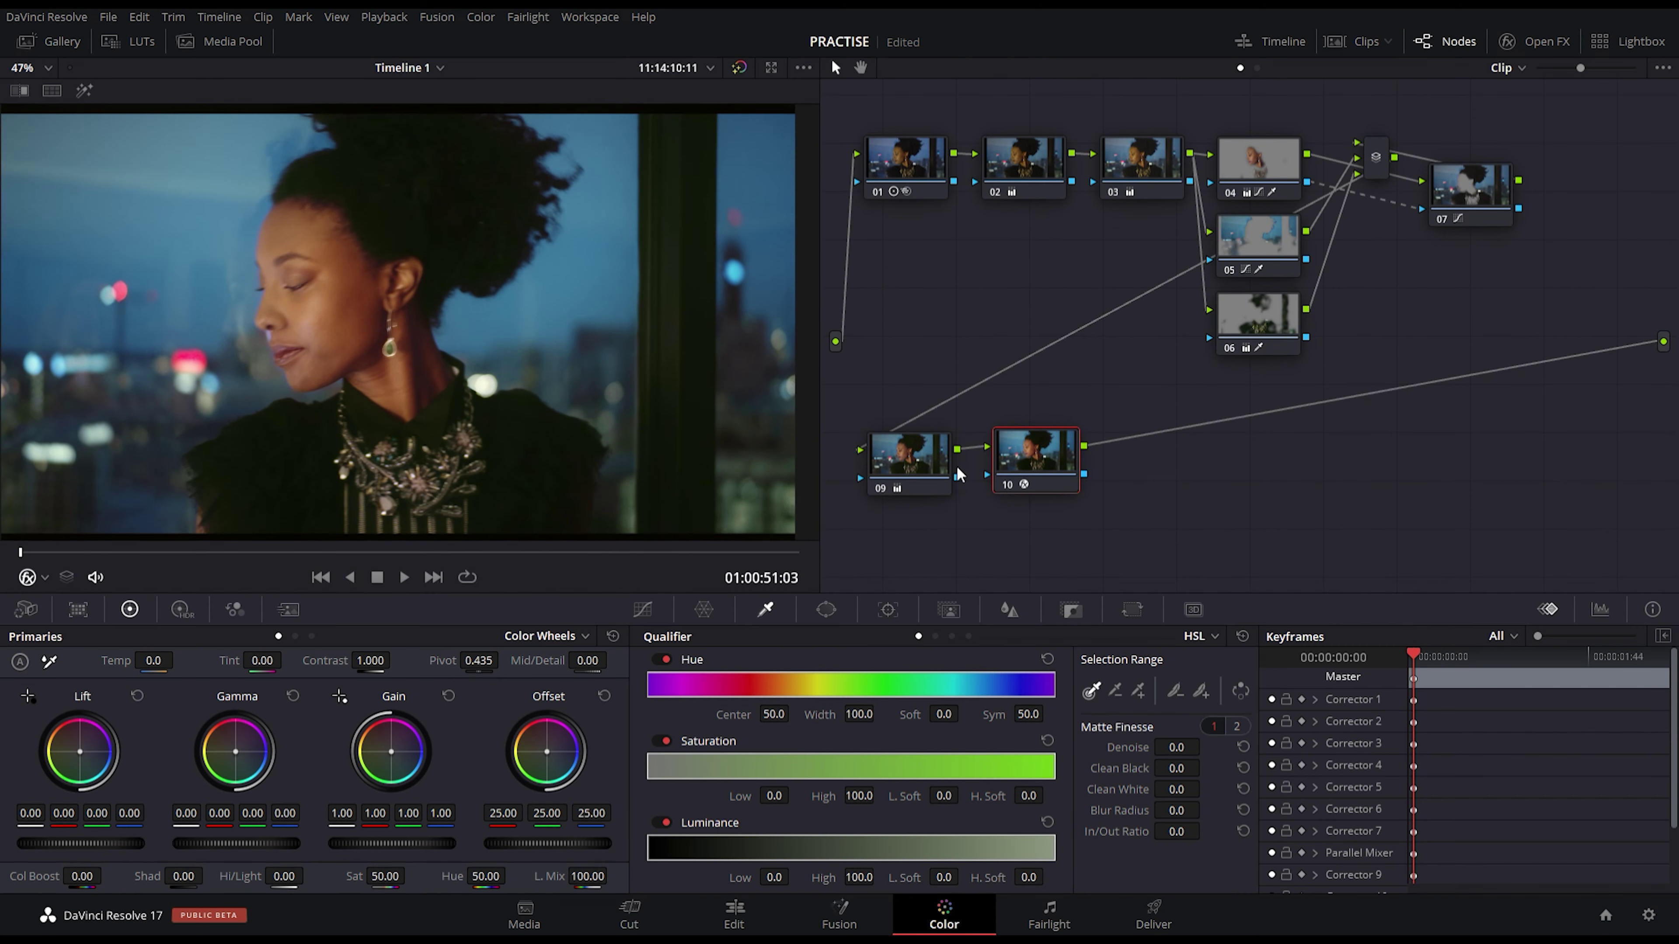
pyautogui.moveTo(1045, 459); pyautogui.dragTo(1070, 456)
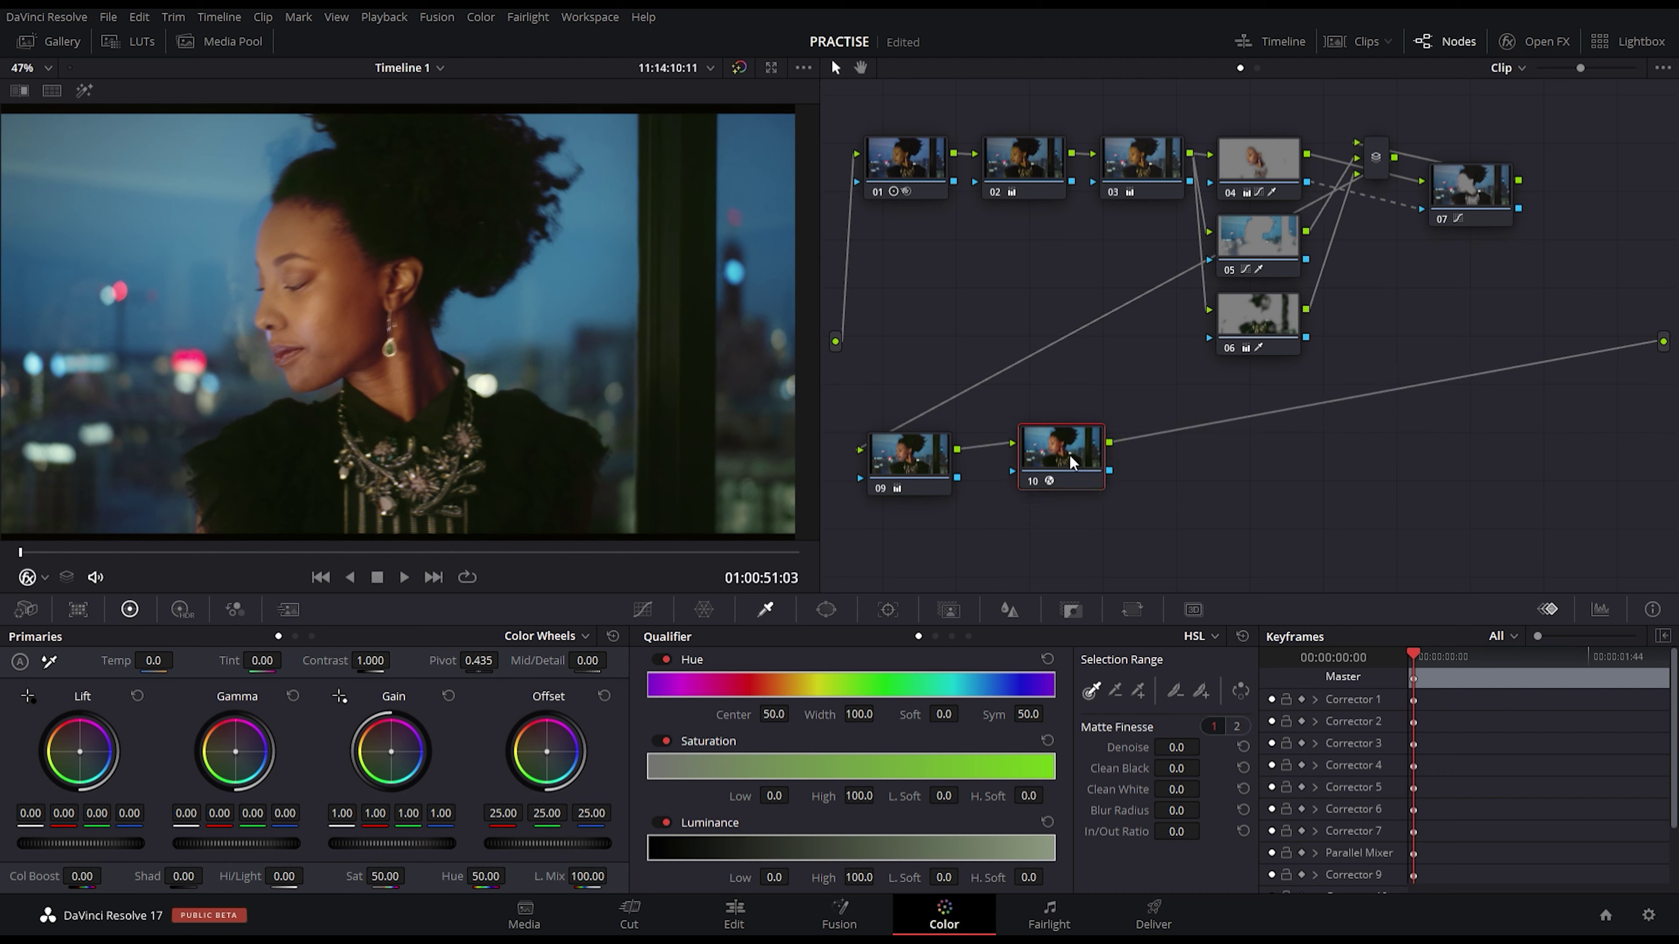